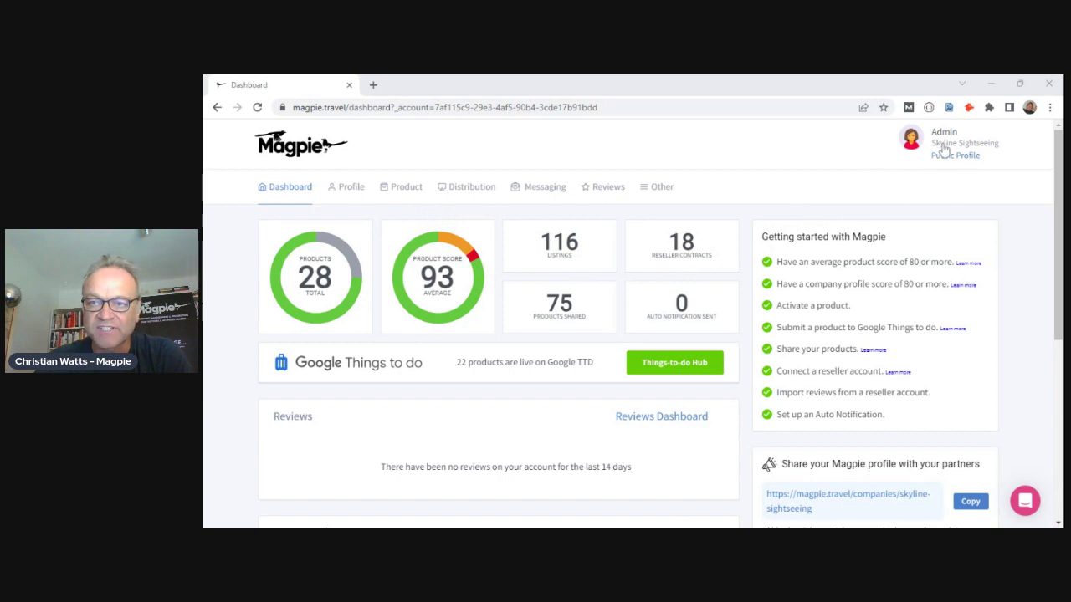
Step: Open the My Products list of the company's tours
mouse_move(338, 285)
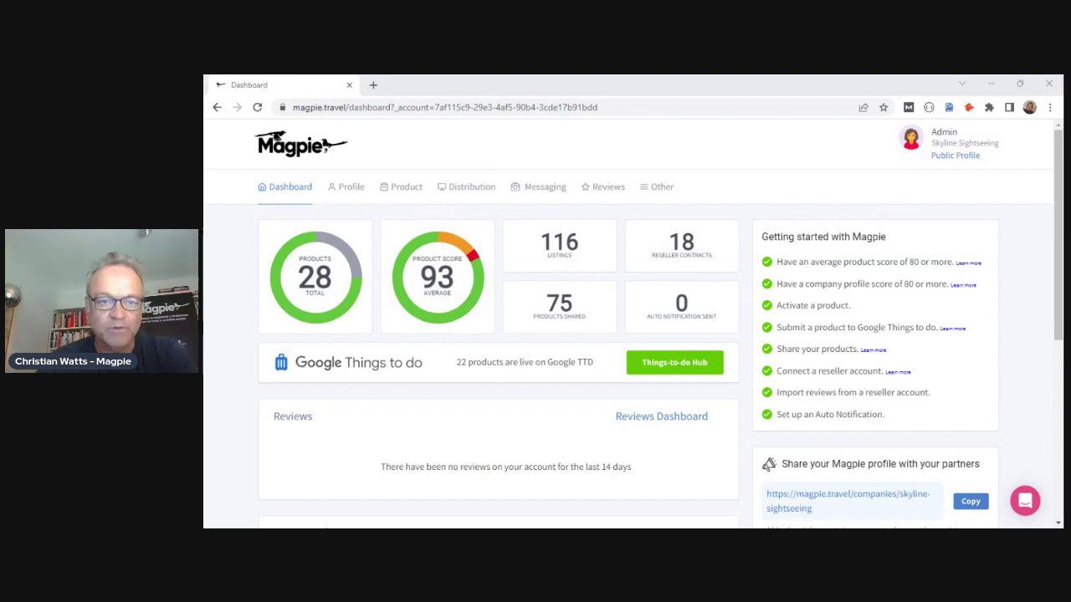
mouse_move(397, 197)
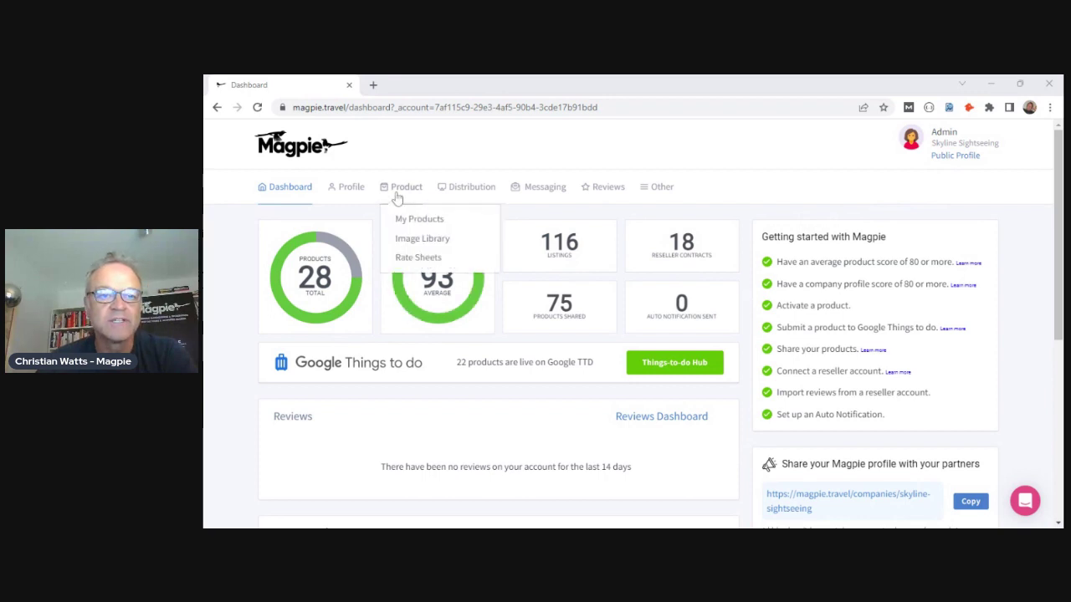
click(409, 220)
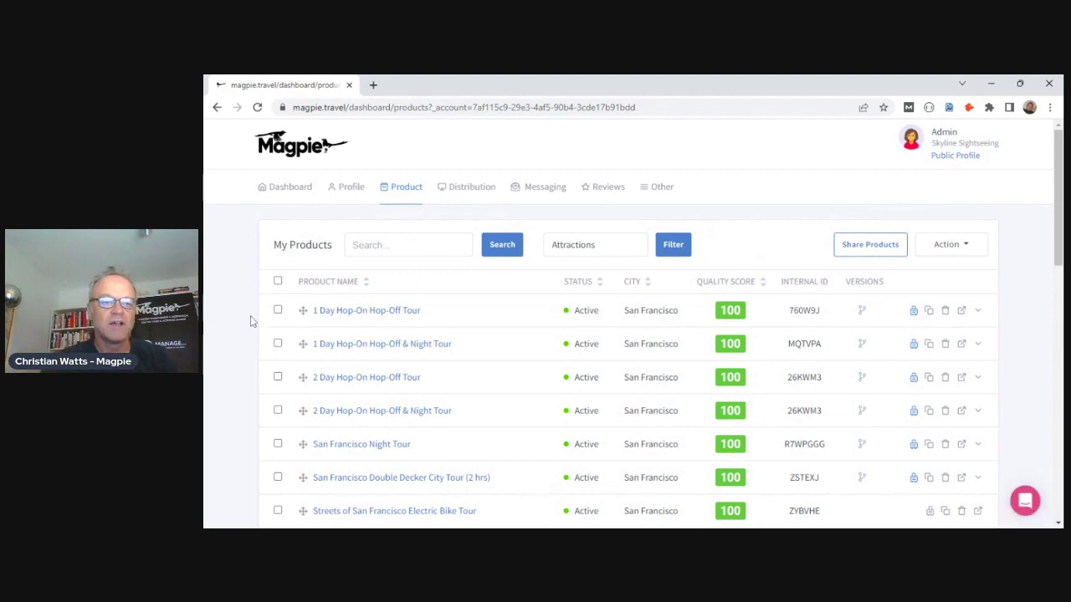
Step: Browse the product table and open the 1 Day Hop-On Hop-Off Tour for editing
scroll(249, 322, down, 4)
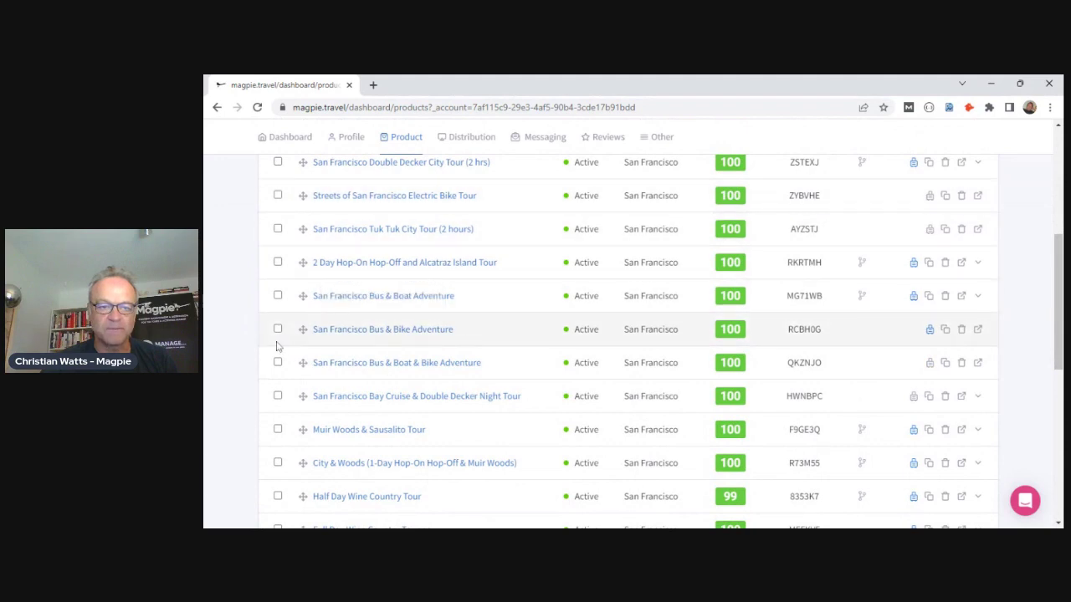
scroll(276, 347, down, 3)
scroll(276, 347, down, 3)
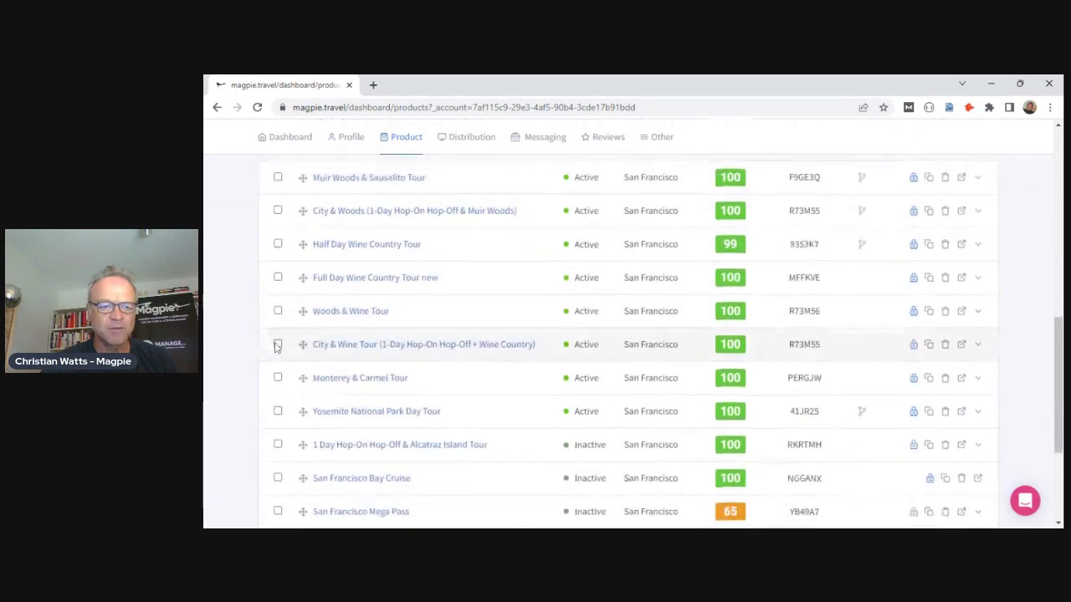
scroll(347, 352, up, 2)
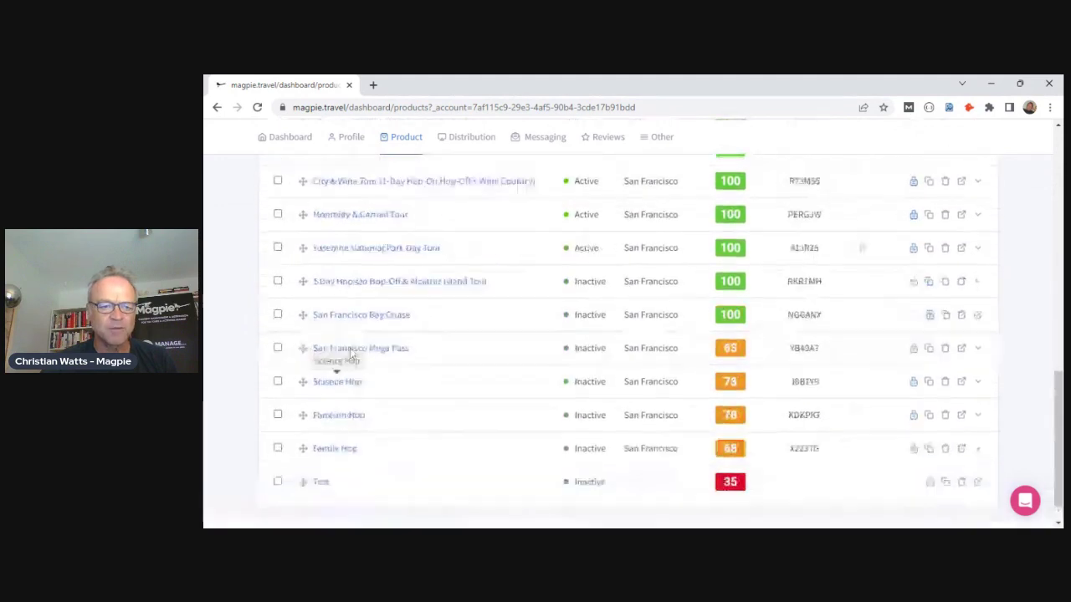
scroll(351, 353, up, 10)
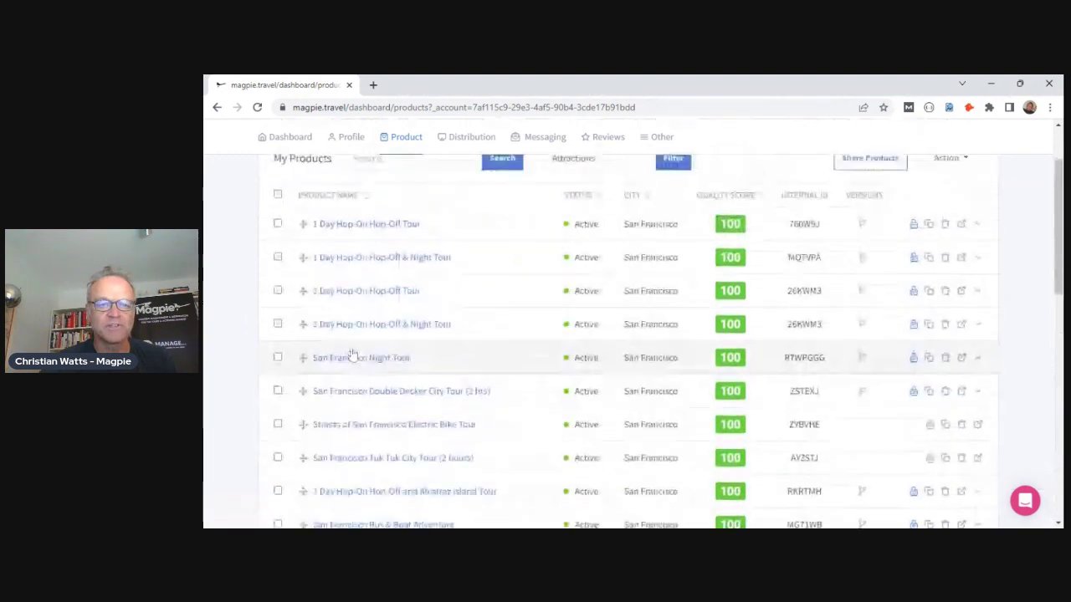
click(378, 308)
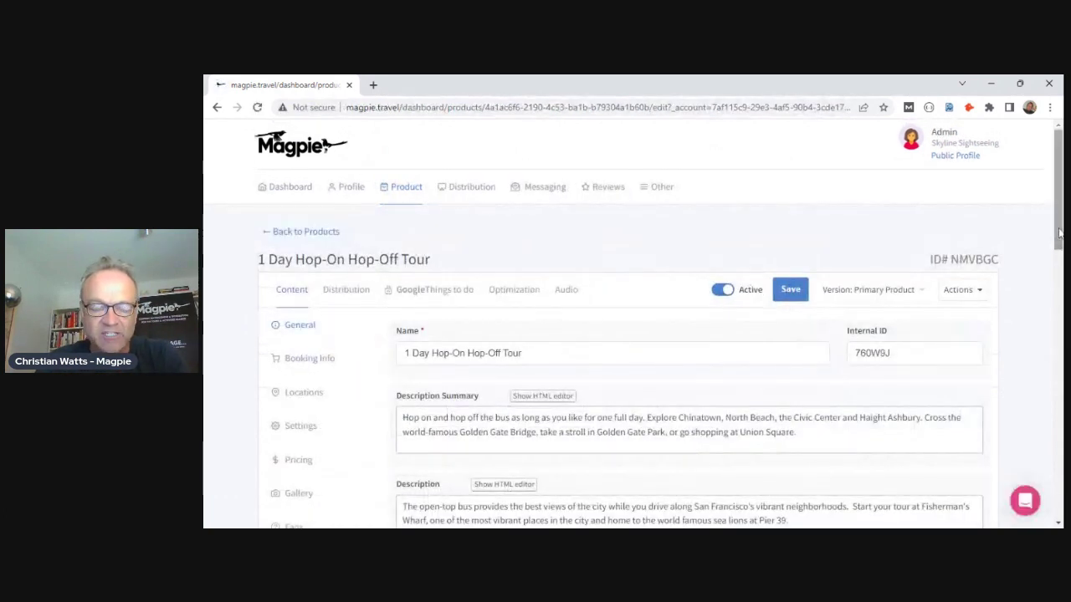
Step: Review the tour's name, summary and descriptions, then go to its Booking Info section
mouse_move(1058, 234)
mouse_down()
mouse_move(1036, 498)
mouse_move(1057, 224)
mouse_up()
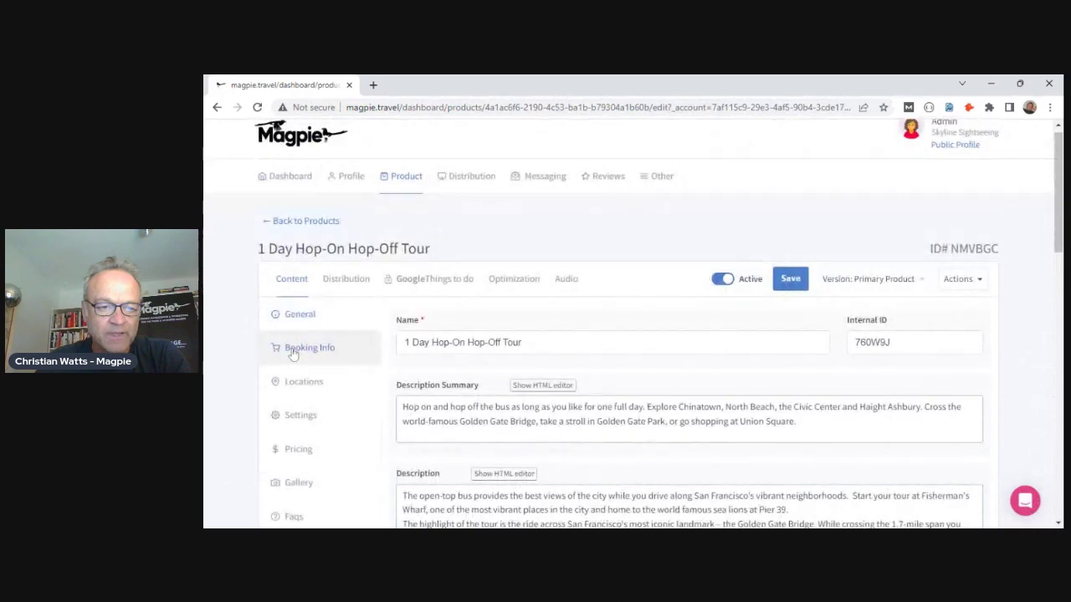
click(295, 350)
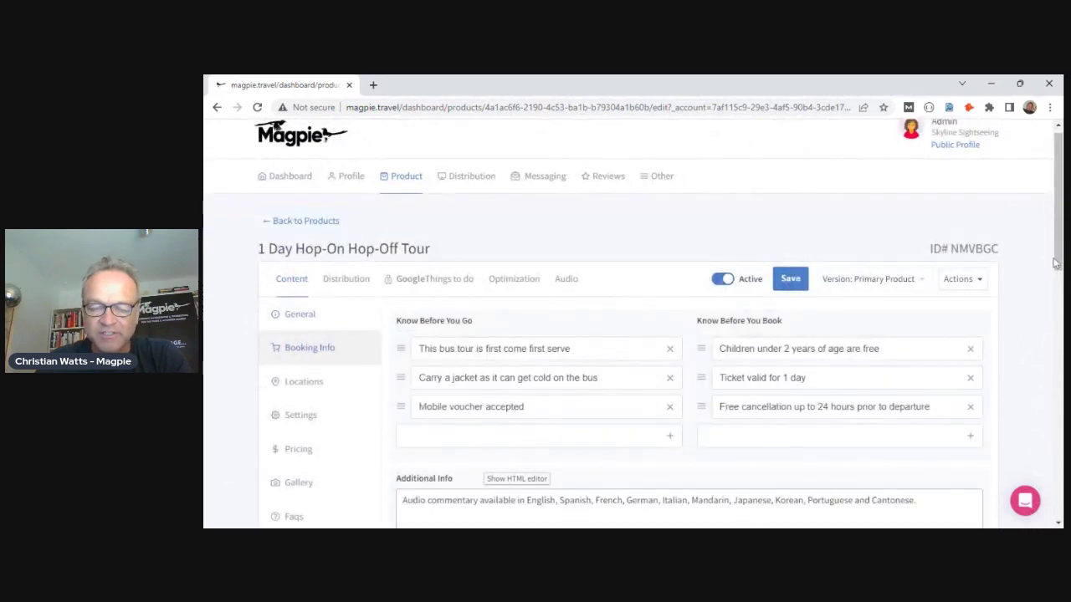
Step: Review booking info and the Locations section: San Francisco market, 99 Jefferson Street meeting point
drag(1055, 264, 1060, 376)
scroll(371, 318, up, 5)
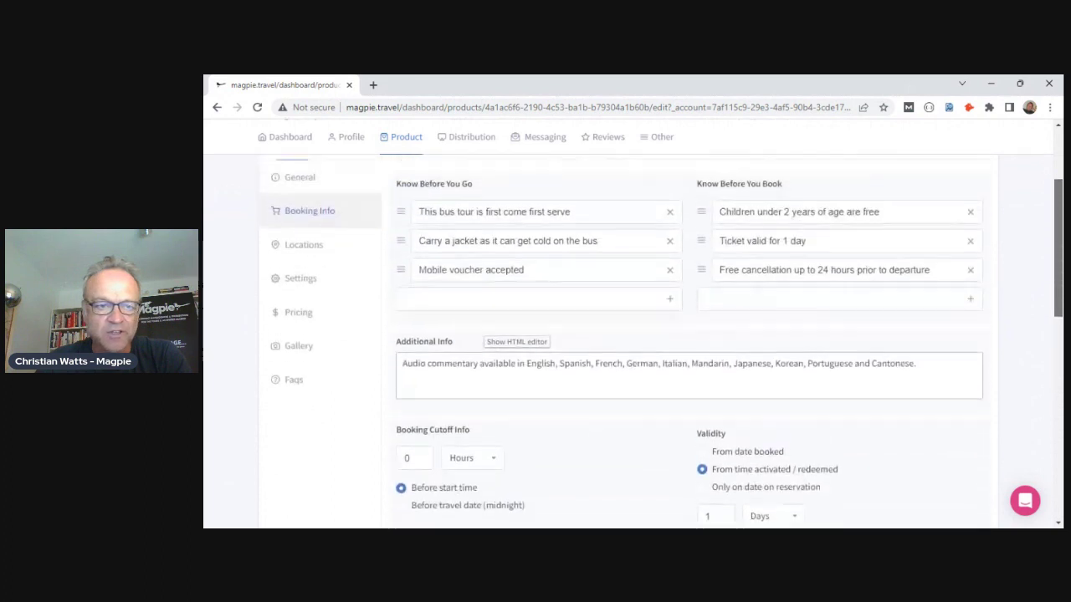
click(304, 339)
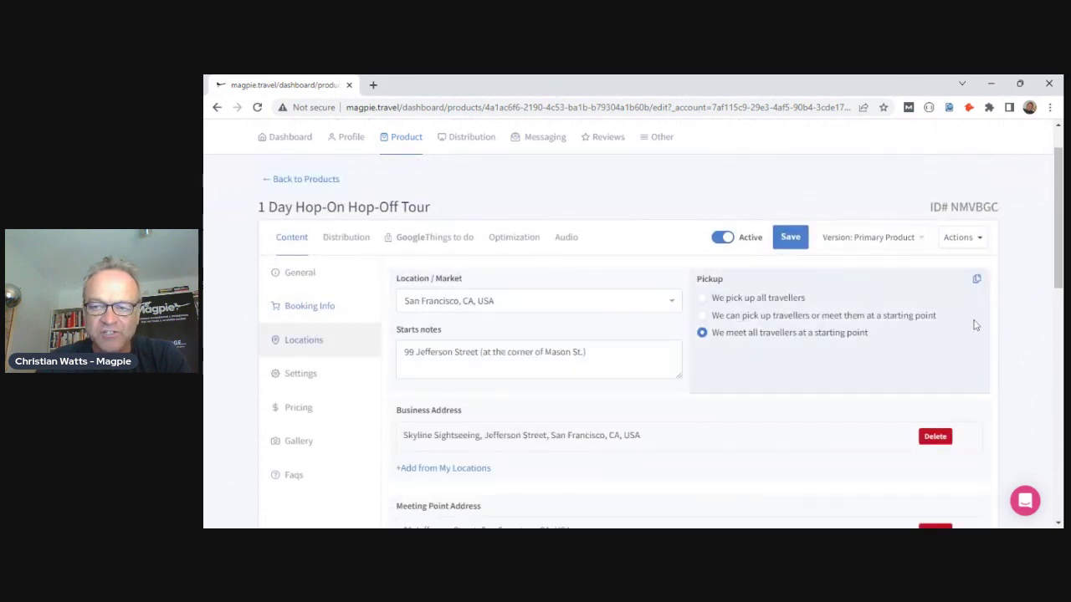
drag(1056, 227, 1055, 266)
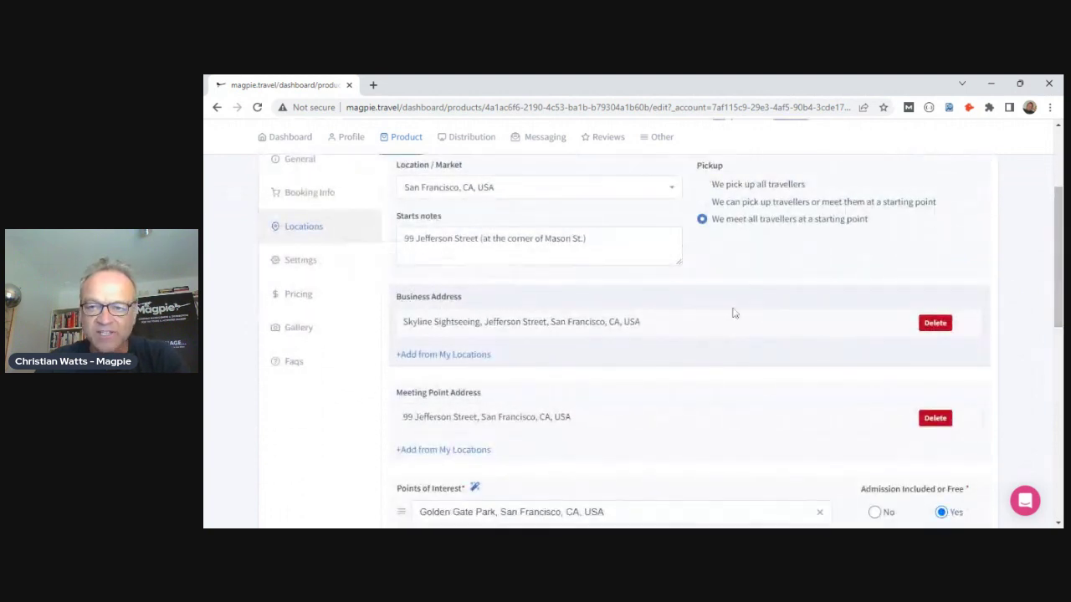
mouse_move(1055, 248)
mouse_down()
mouse_move(1052, 346)
mouse_move(1048, 199)
mouse_up()
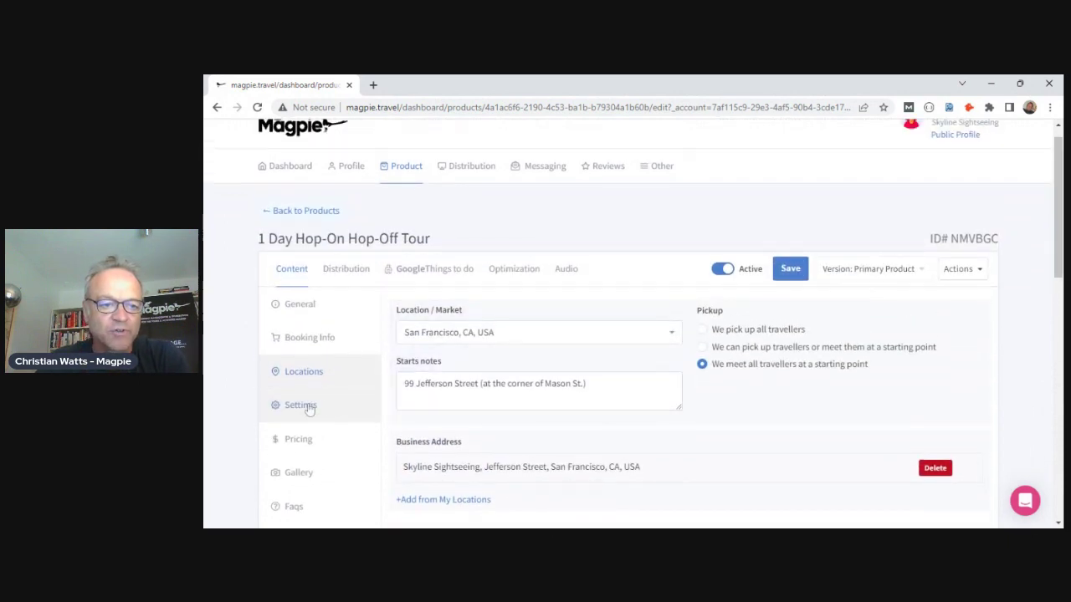
click(307, 407)
Step: Scroll through the Settings: 1.0-day duration, Pacific Time, English, Tours & Sightseeing, Ventrata
scroll(712, 382, down, 4)
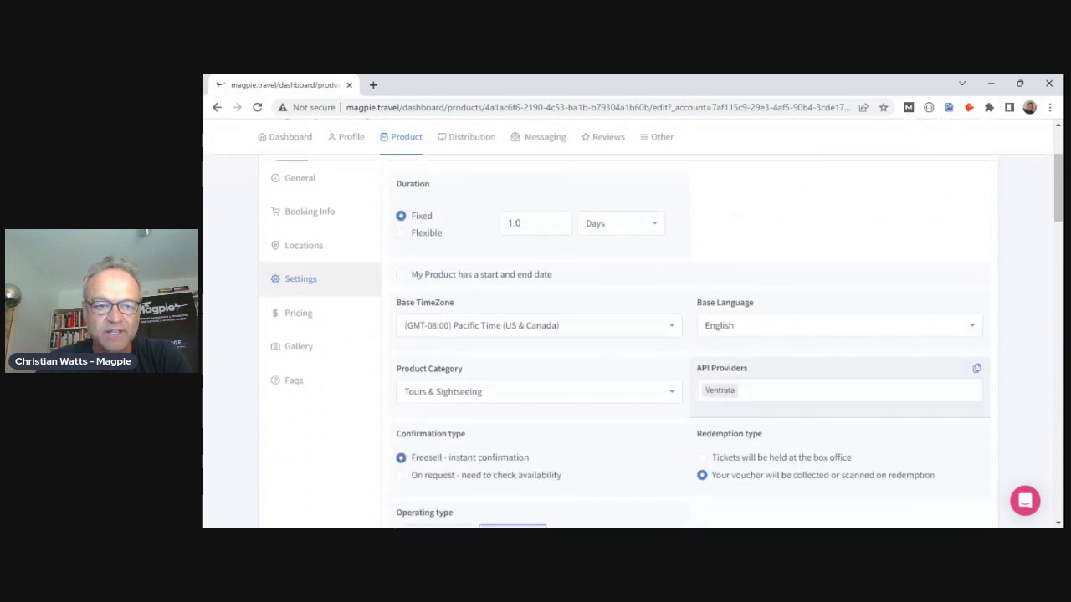
scroll(724, 387, down, 7)
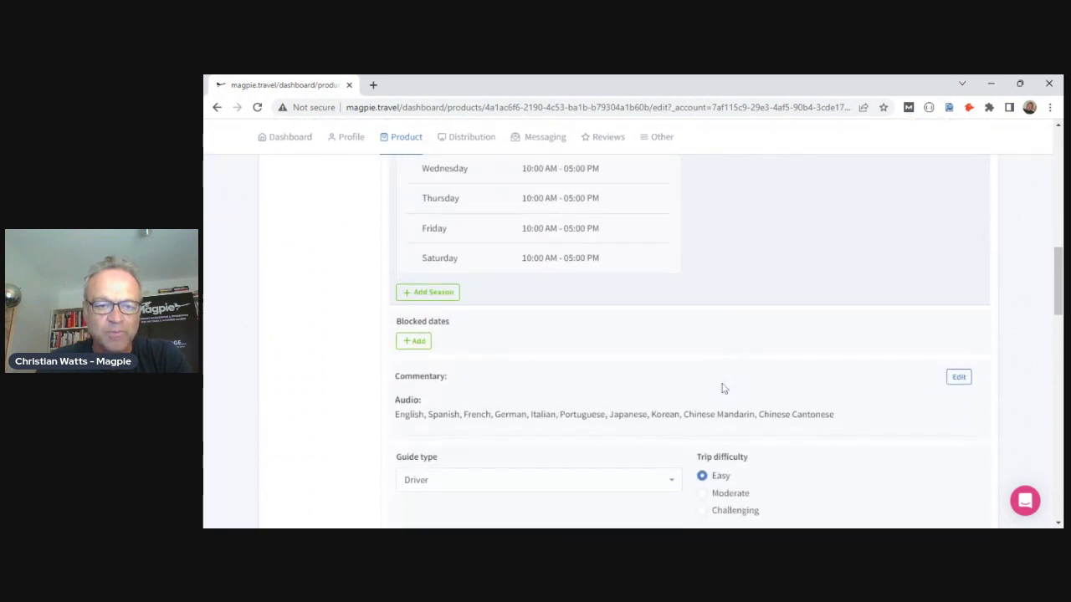
scroll(724, 387, down, 6)
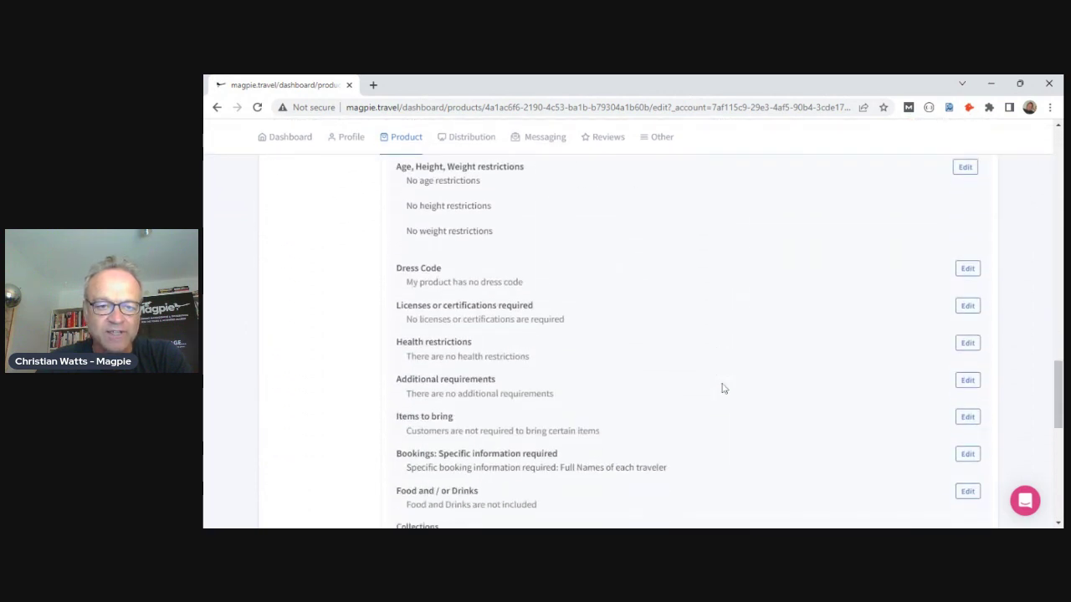
scroll(724, 387, up, 7)
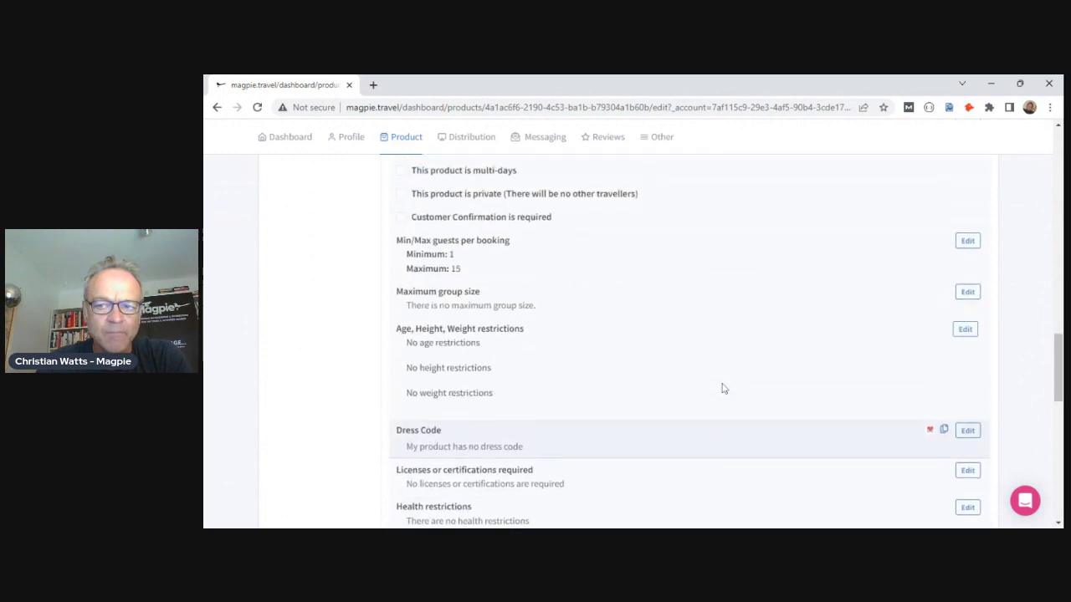
scroll(724, 387, up, 8)
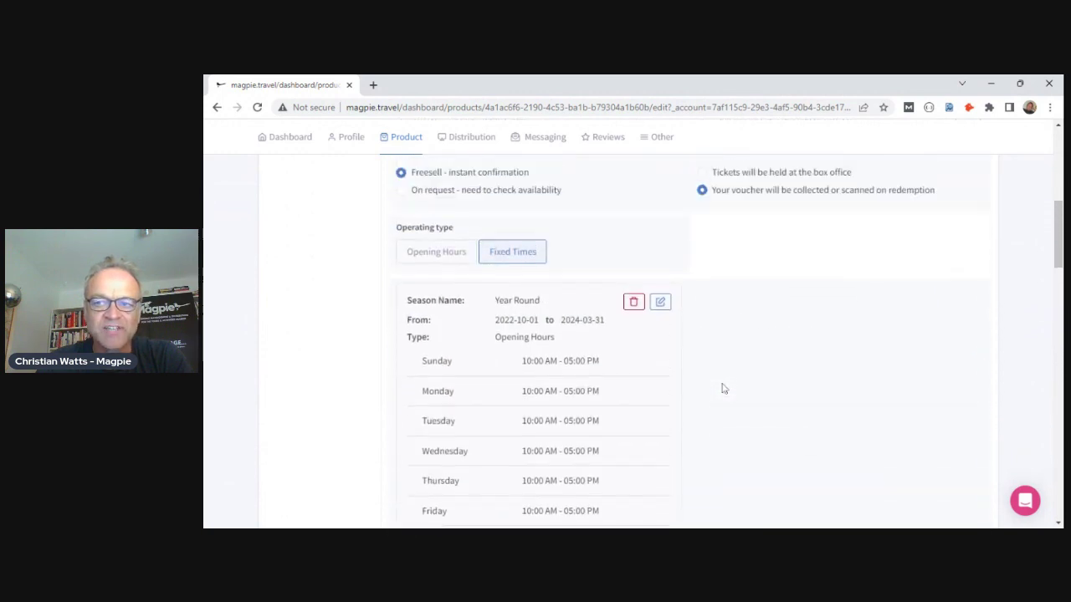
scroll(723, 387, up, 2)
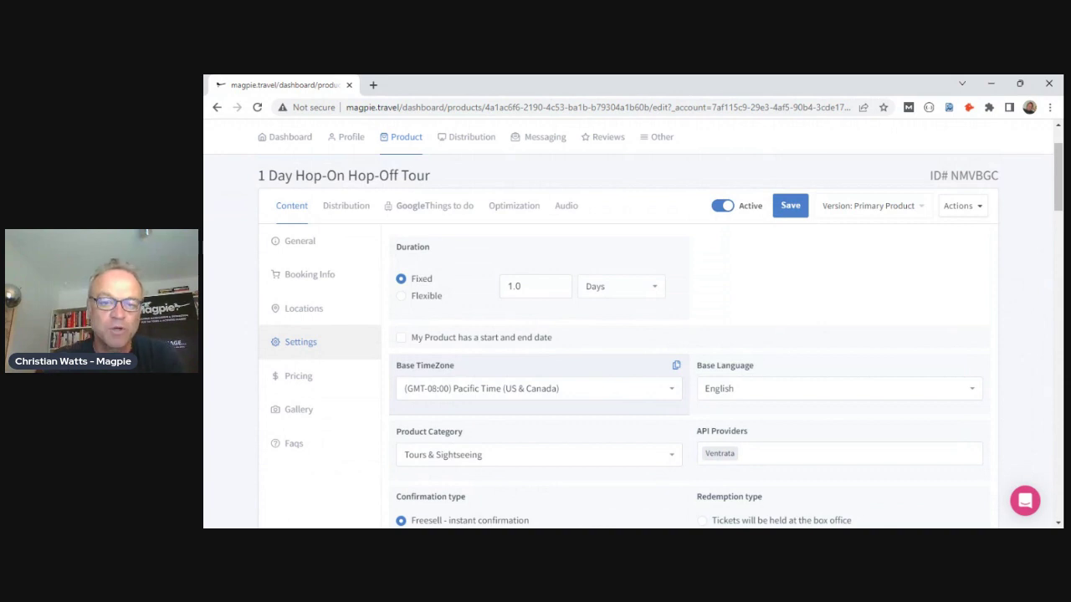
Step: View the Pricing section: USD currency, Adult ticket 72.99 and Child ticket 62.99
click(312, 382)
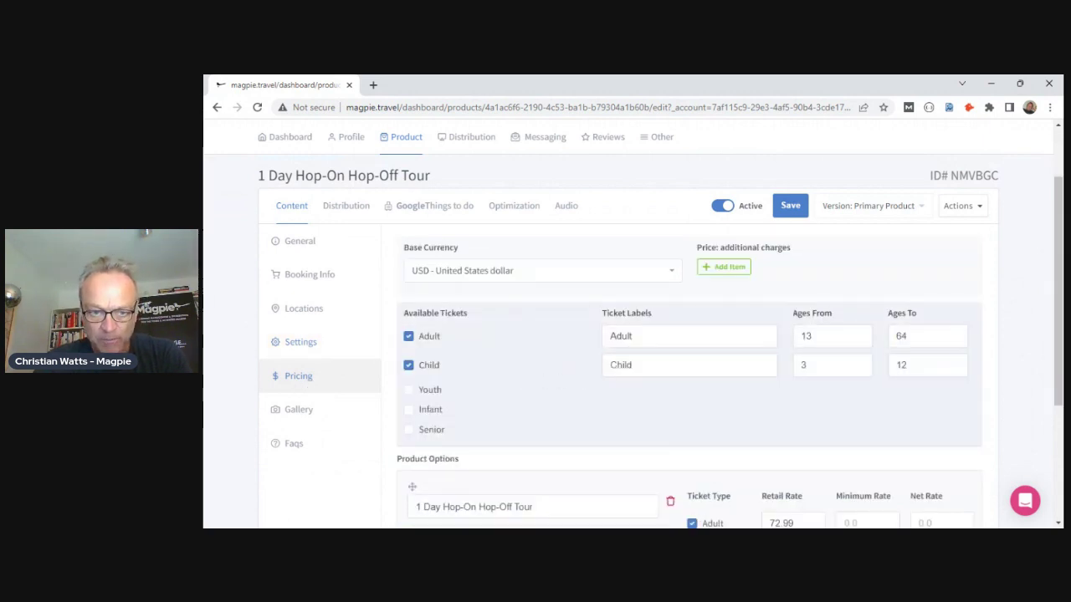
scroll(627, 335, down, 1)
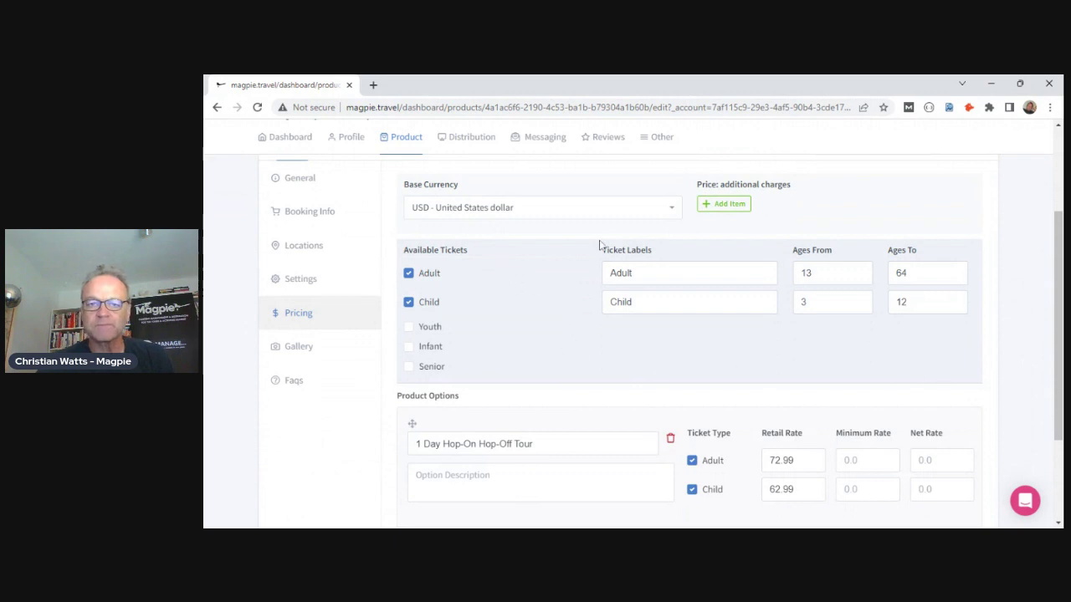
scroll(555, 282, up, 1)
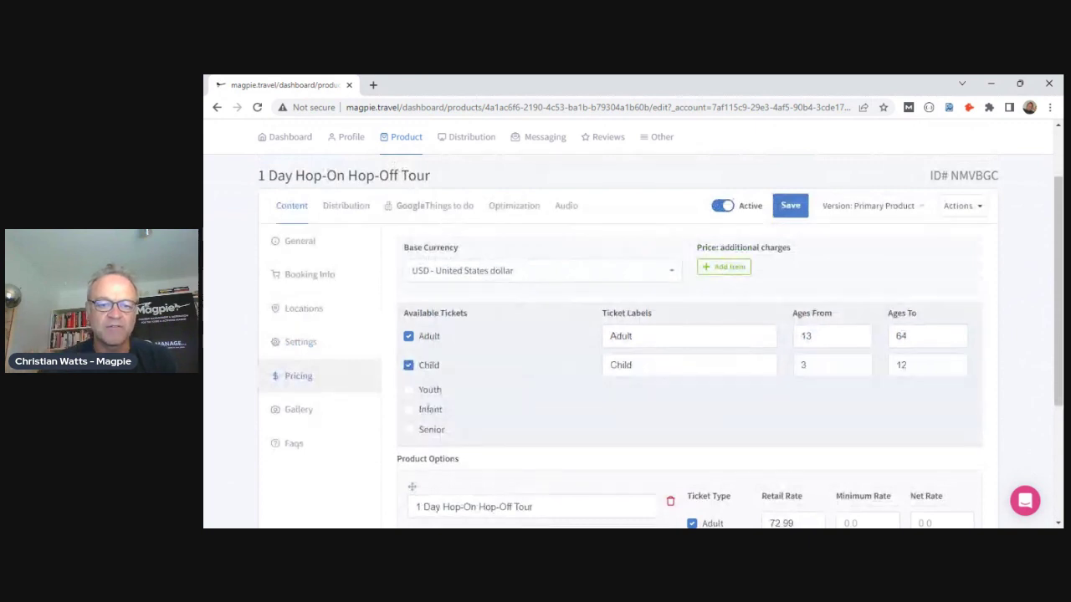
scroll(602, 407, down, 3)
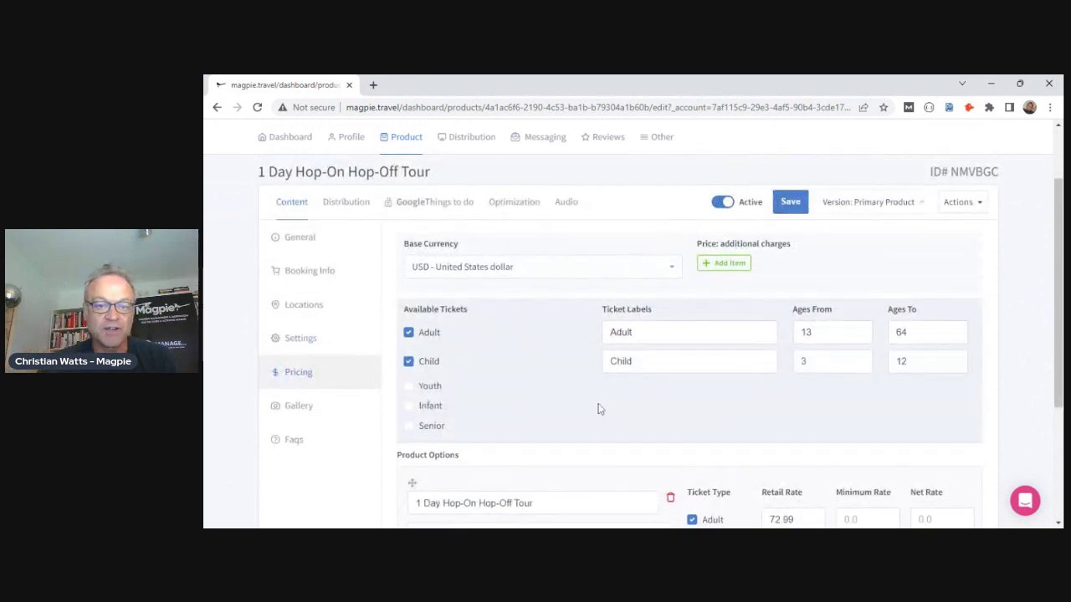
scroll(521, 339, up, 1)
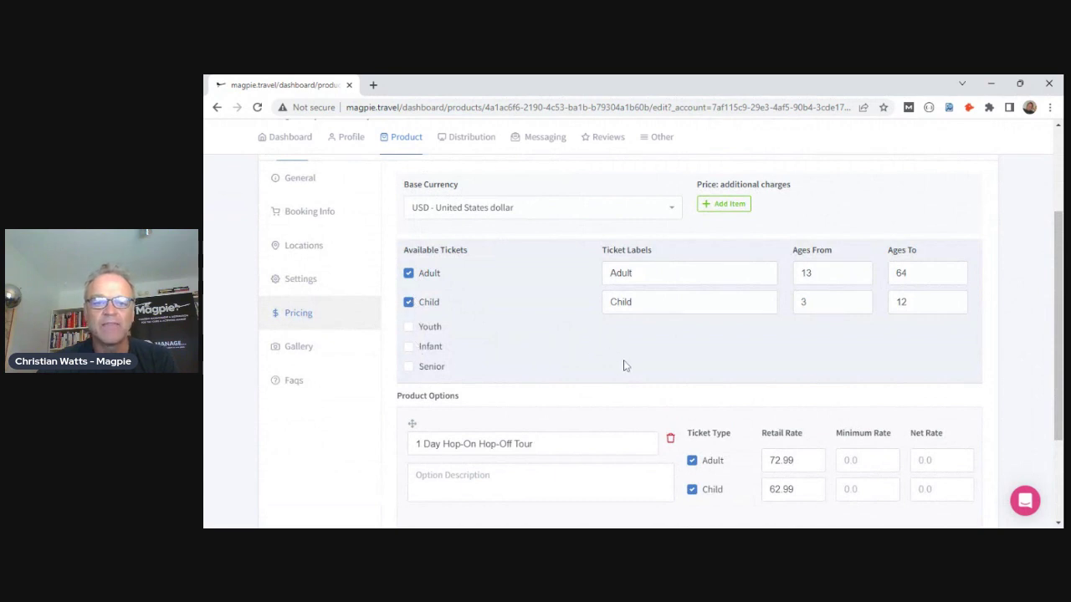
scroll(624, 365, down, 1)
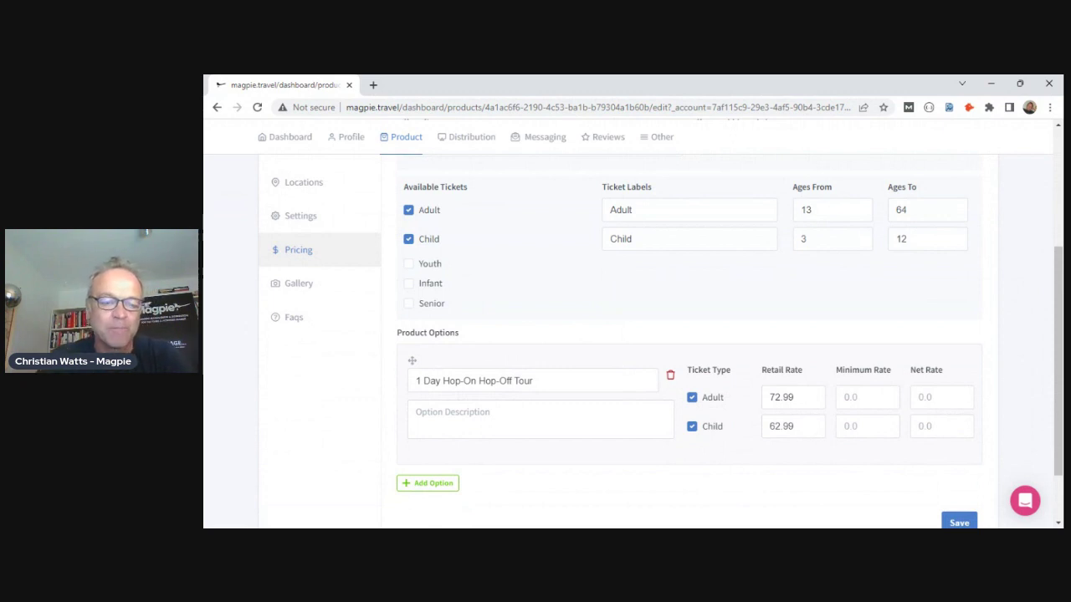
Step: Browse the tour's photo gallery
click(303, 293)
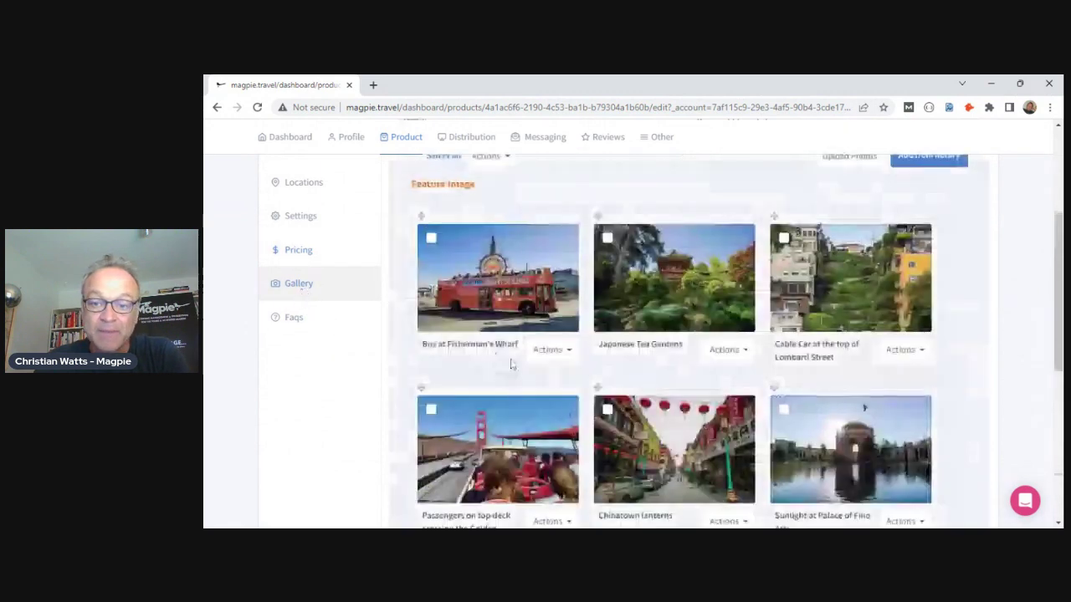
scroll(638, 384, down, 4)
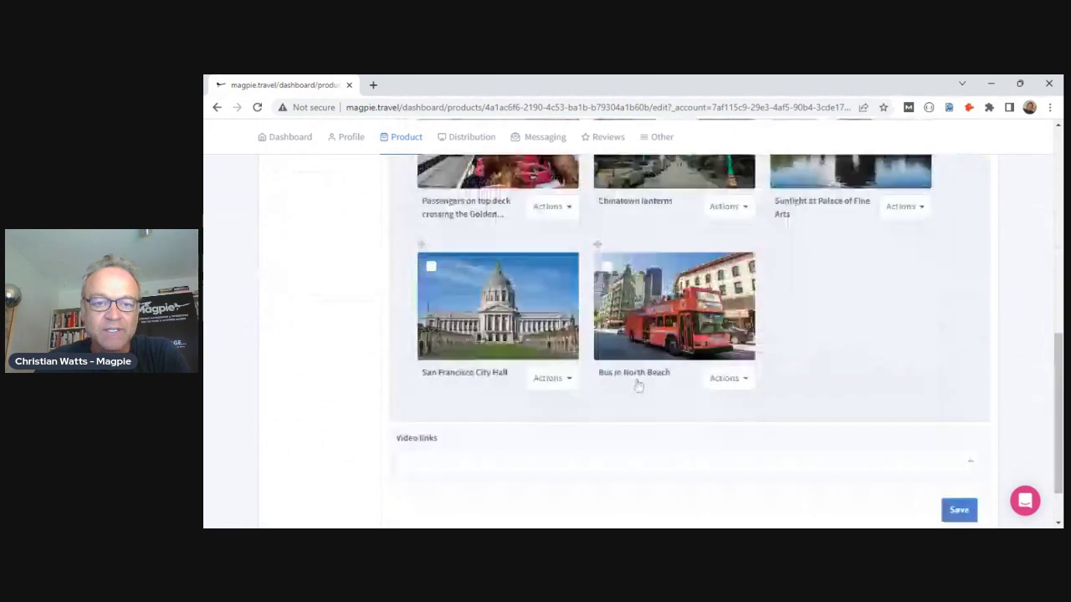
scroll(637, 383, up, 3)
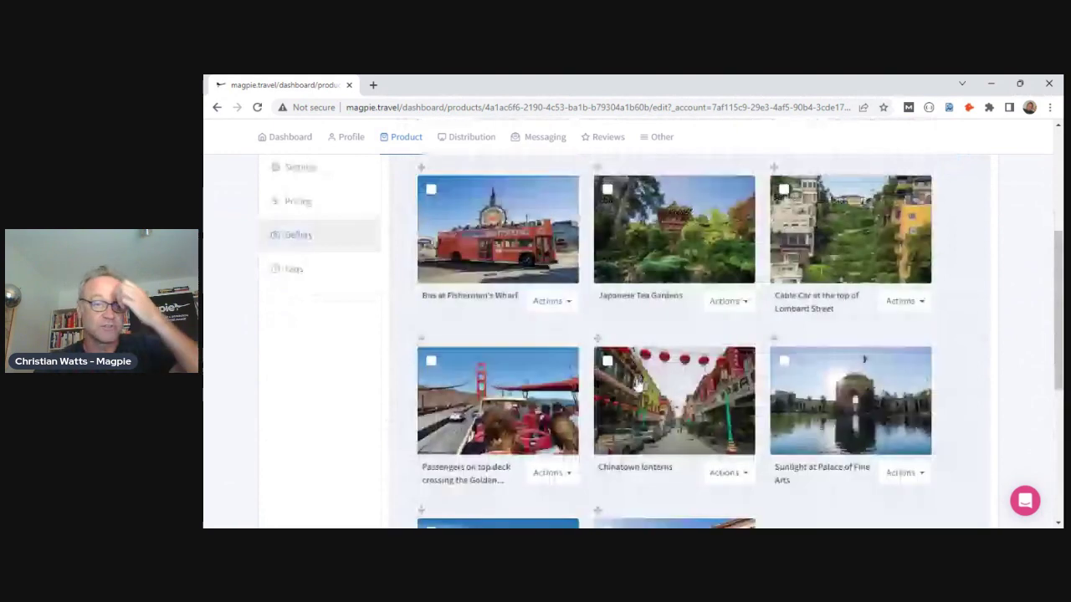
scroll(638, 383, up, 2)
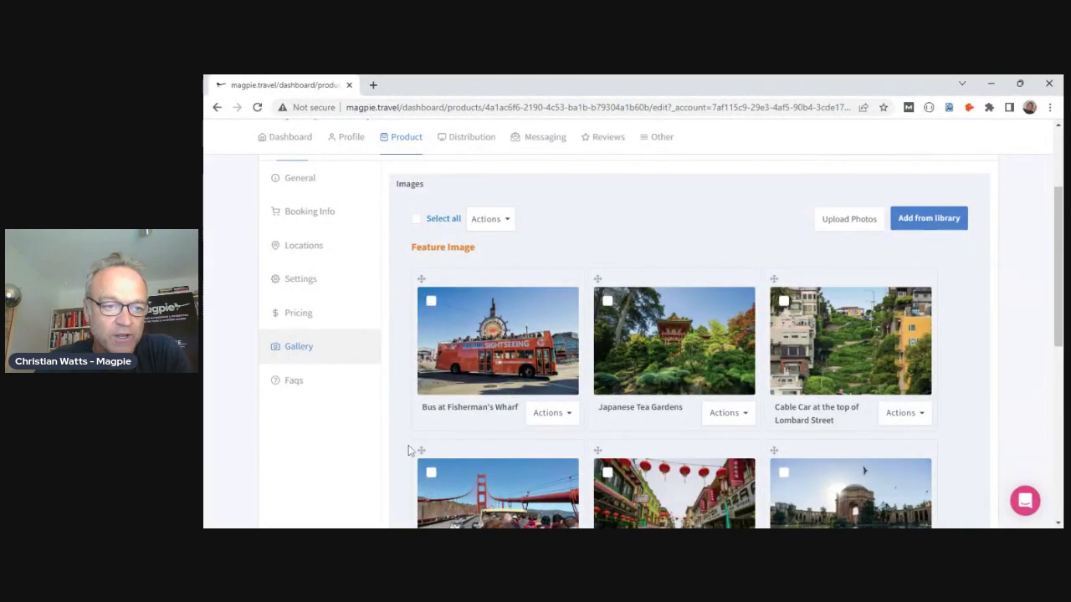
Step: Review the tour's FAQ list and check its Optimization tab showing Quality Score 100
click(297, 389)
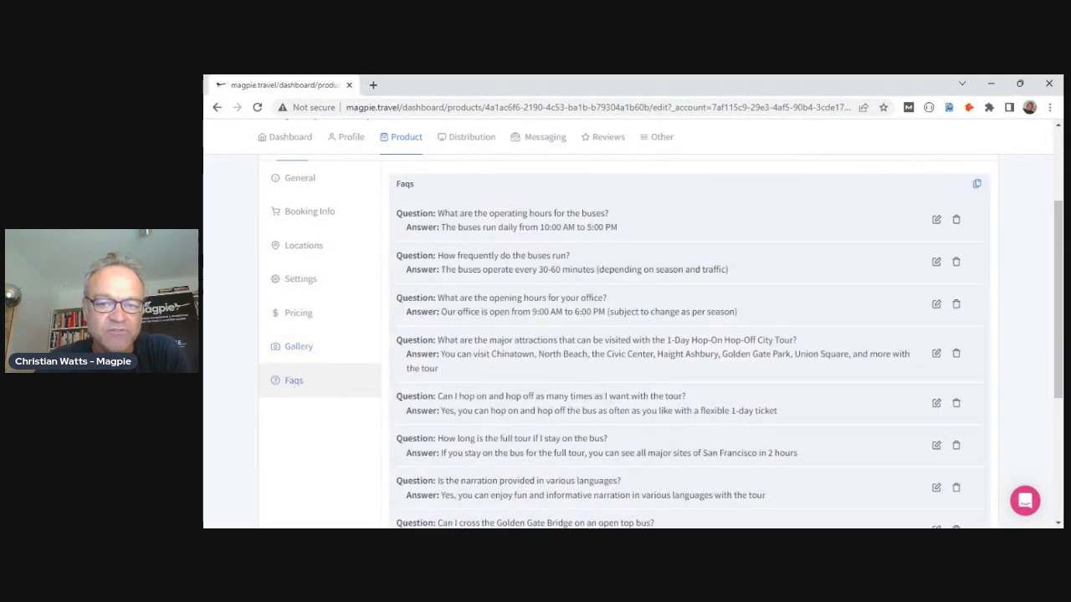
scroll(632, 329, down, 3)
scroll(633, 328, up, 5)
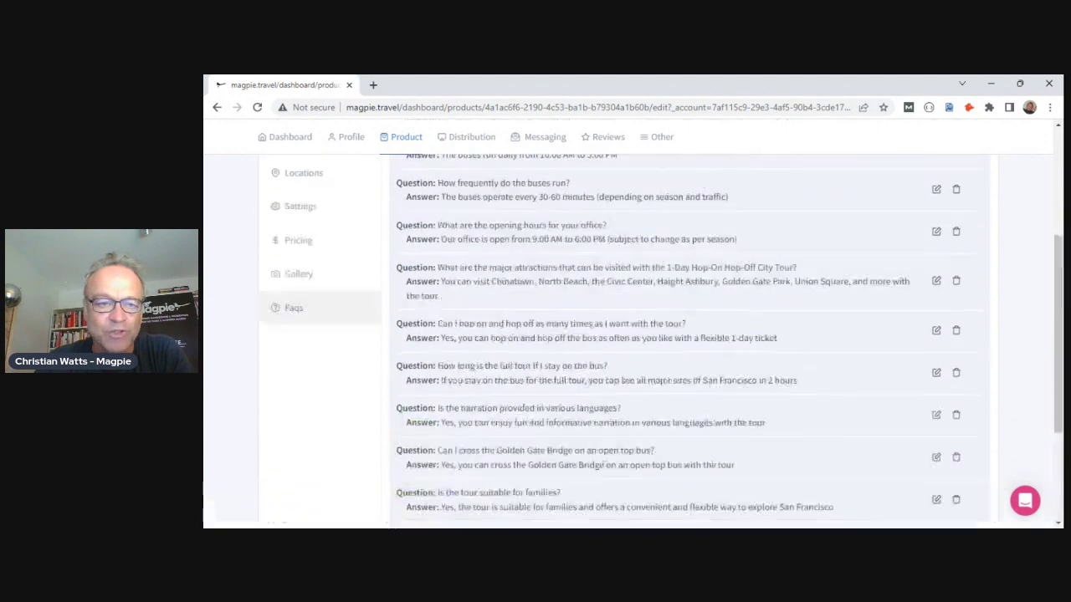
scroll(585, 390, up, 1)
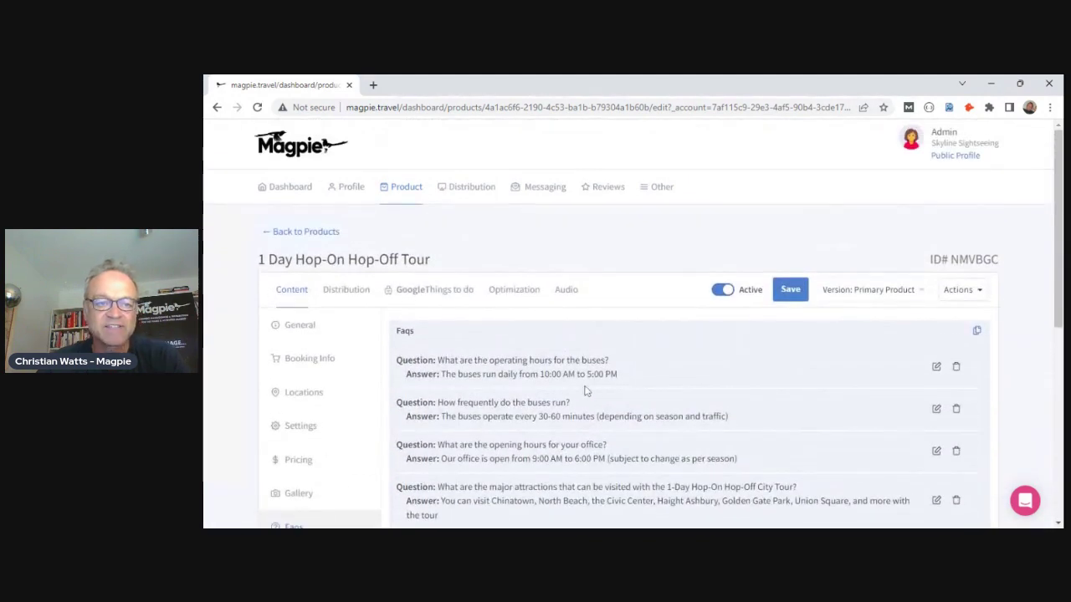
click(516, 299)
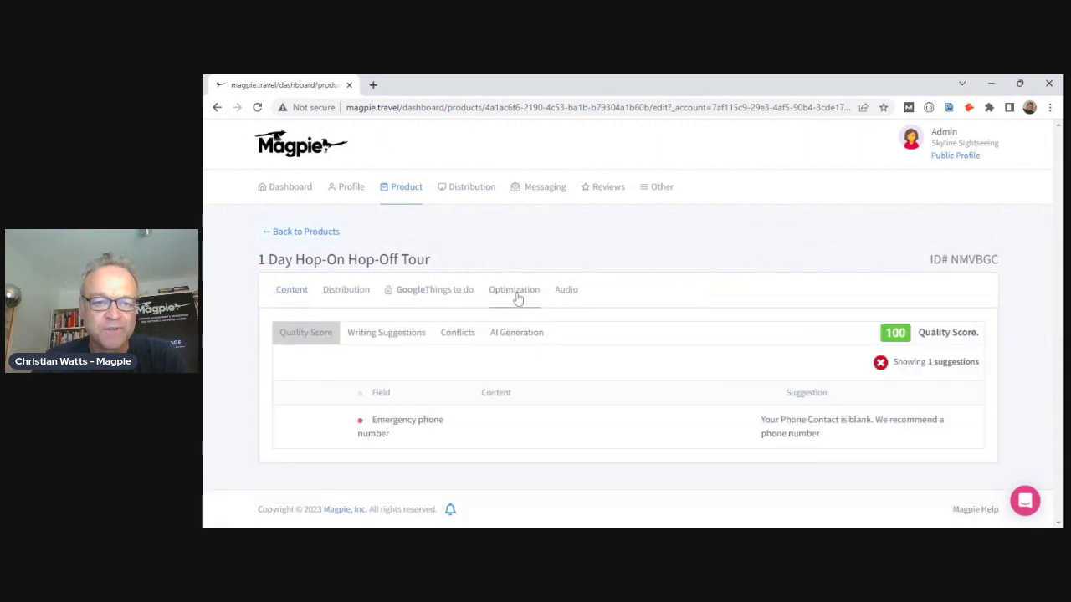
Step: Return to My Products and open the Family Hop product
click(294, 234)
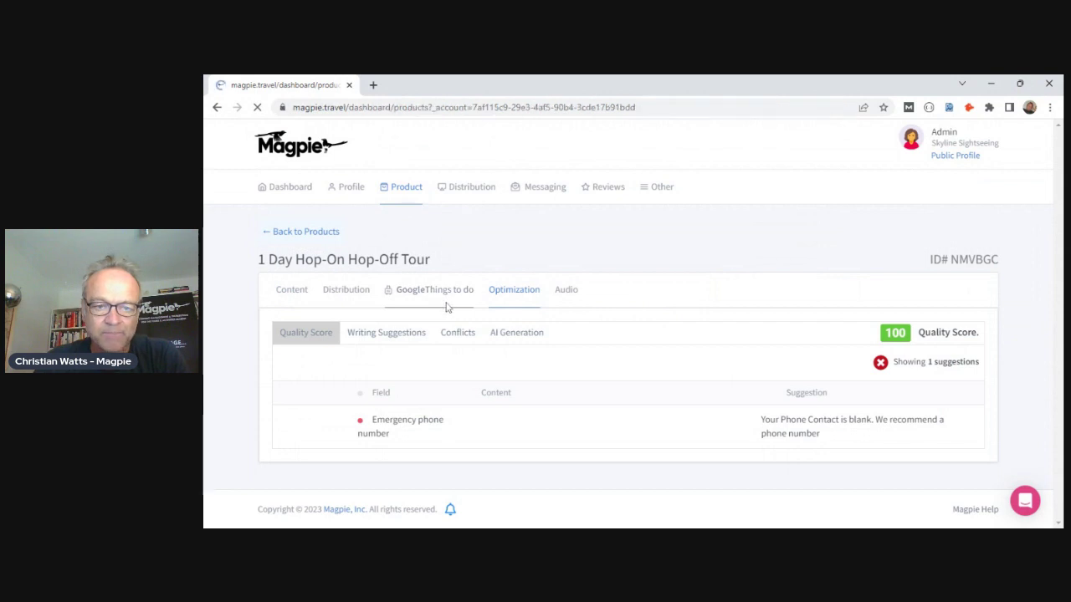
scroll(446, 308, down, 10)
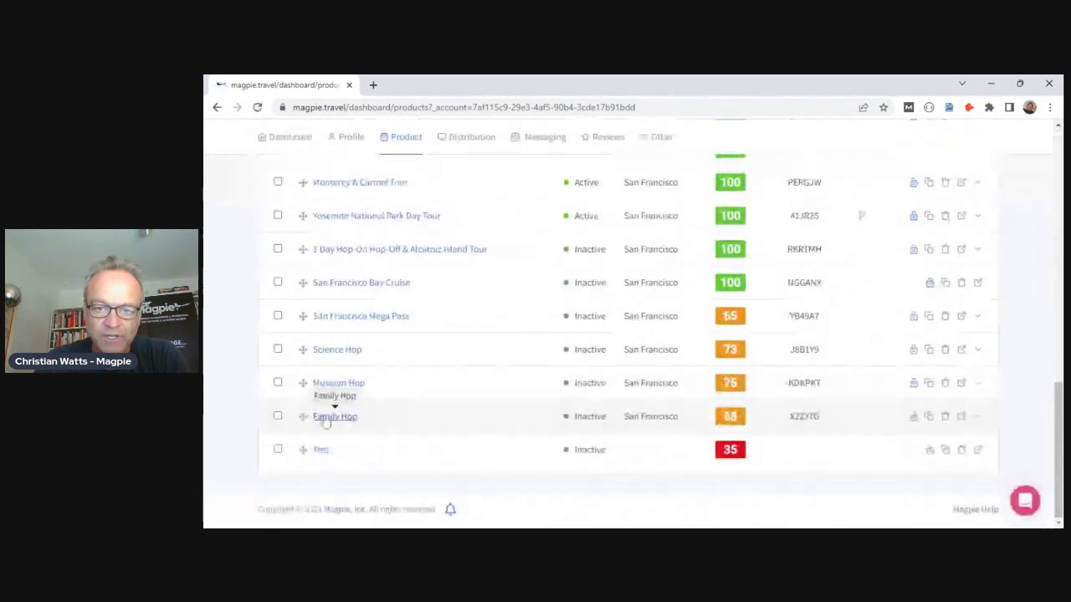
click(326, 422)
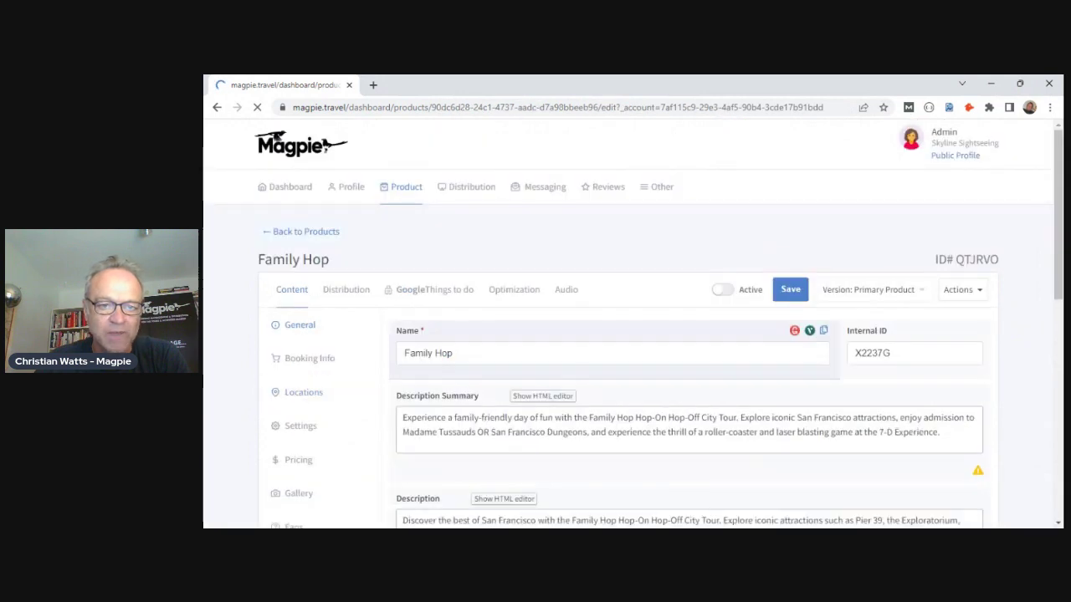
Step: Show Family Hop's Optimization tab with its Quality Score of 68
click(514, 290)
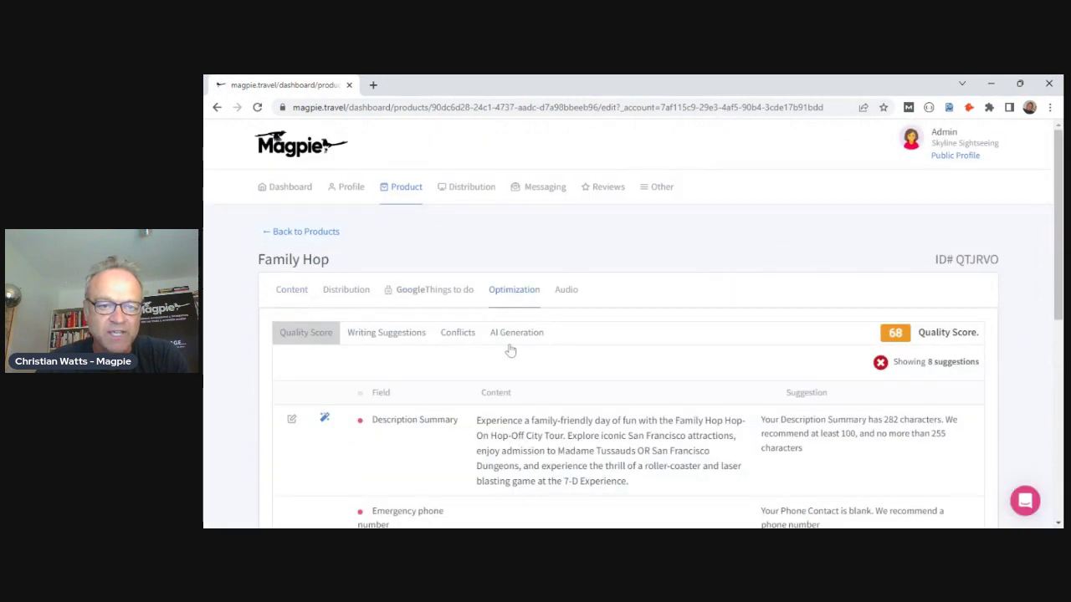
Step: Scroll through Family Hop's eight quality suggestions, then go back to My Products
scroll(546, 354, down, 1)
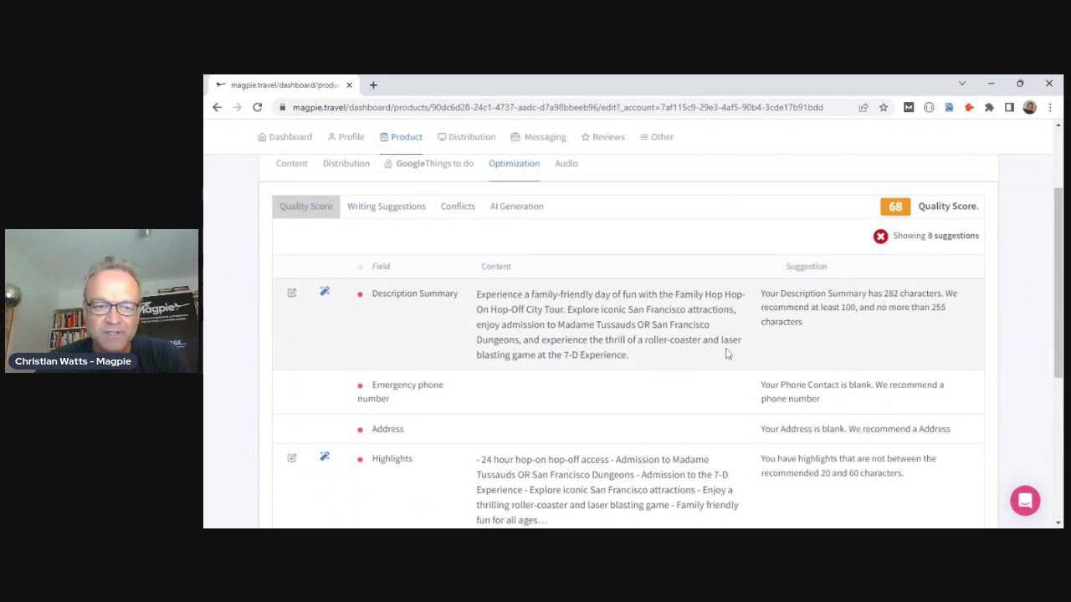
scroll(726, 353, down, 1)
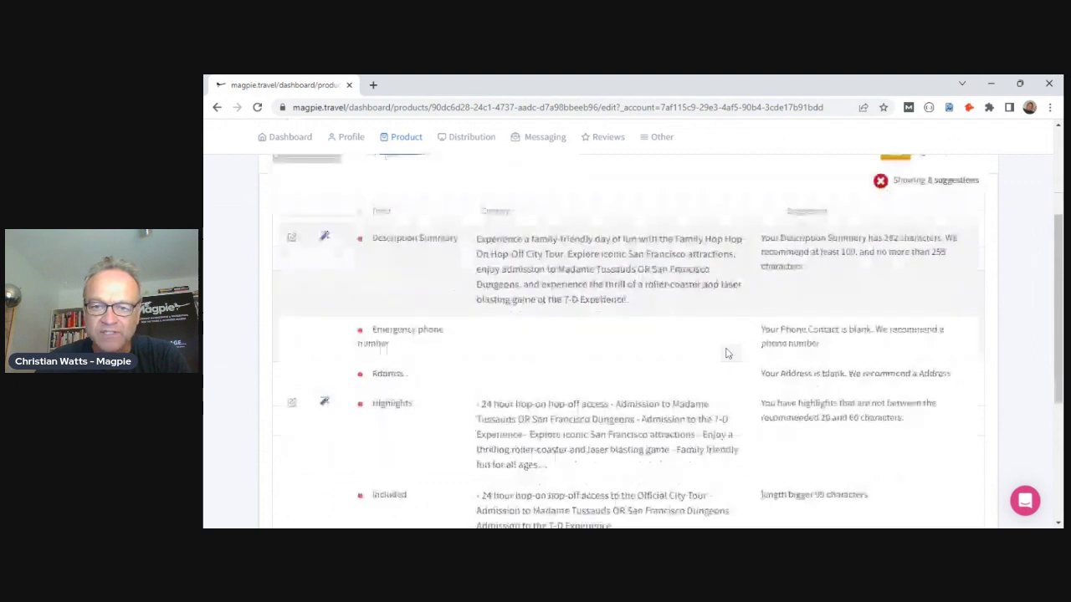
scroll(869, 426, down, 1)
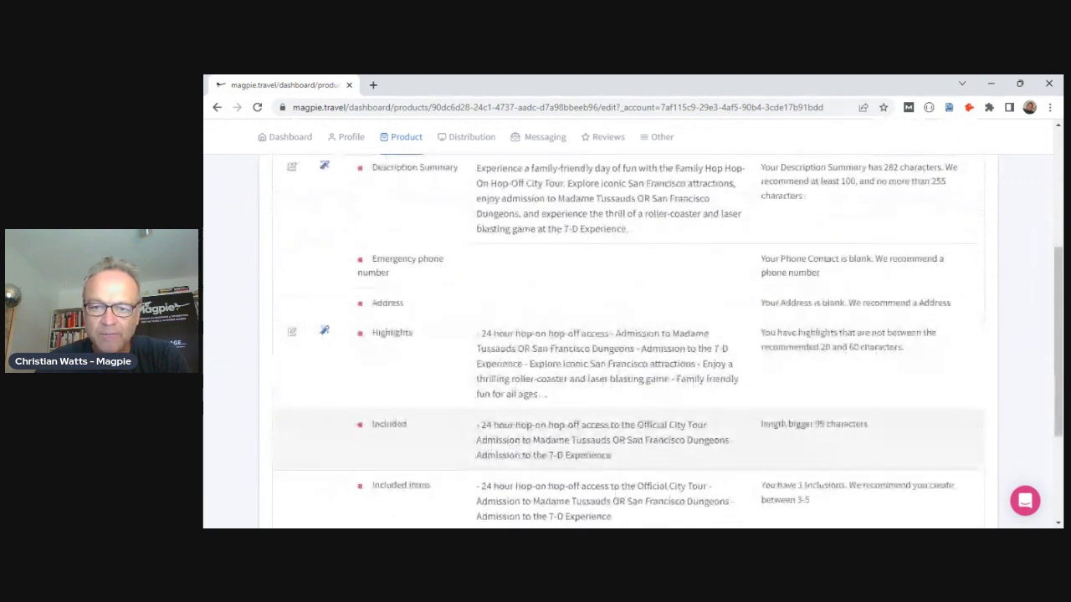
scroll(812, 433, down, 1)
scroll(813, 432, up, 2)
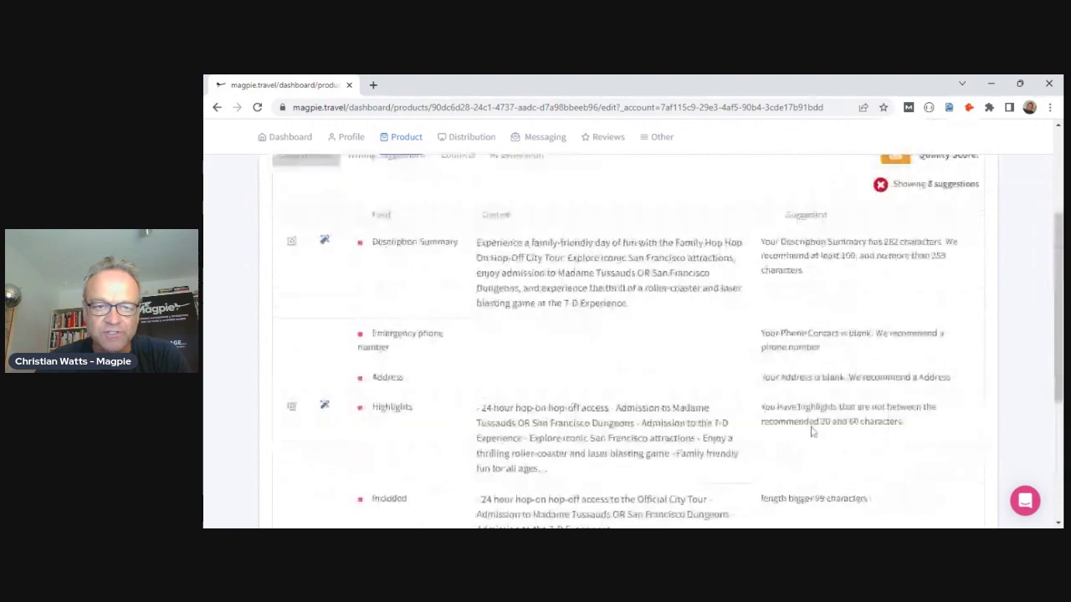
scroll(812, 431, up, 2)
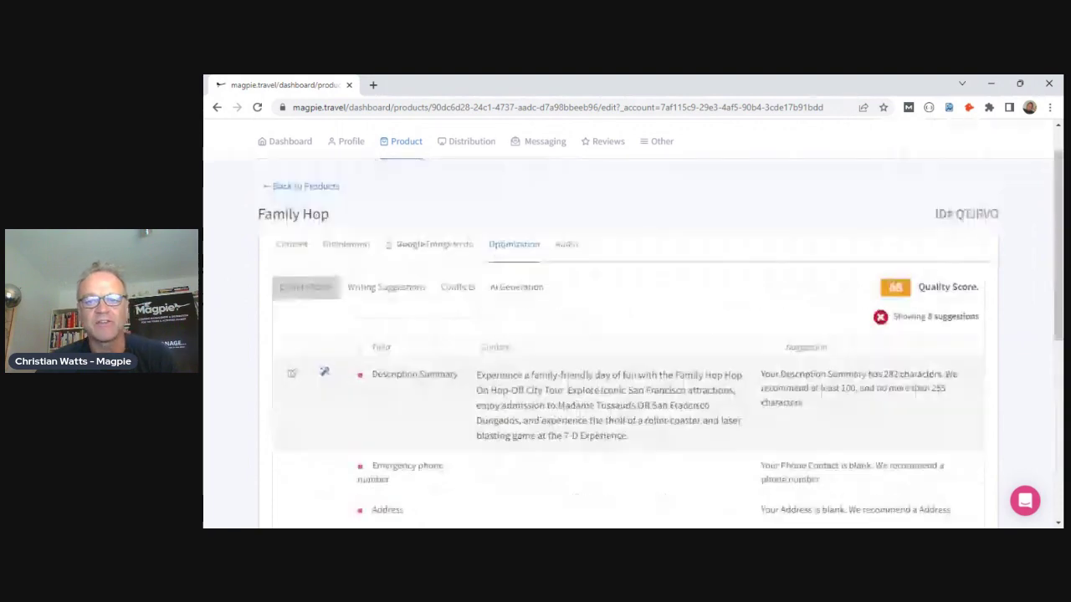
scroll(659, 387, up, 1)
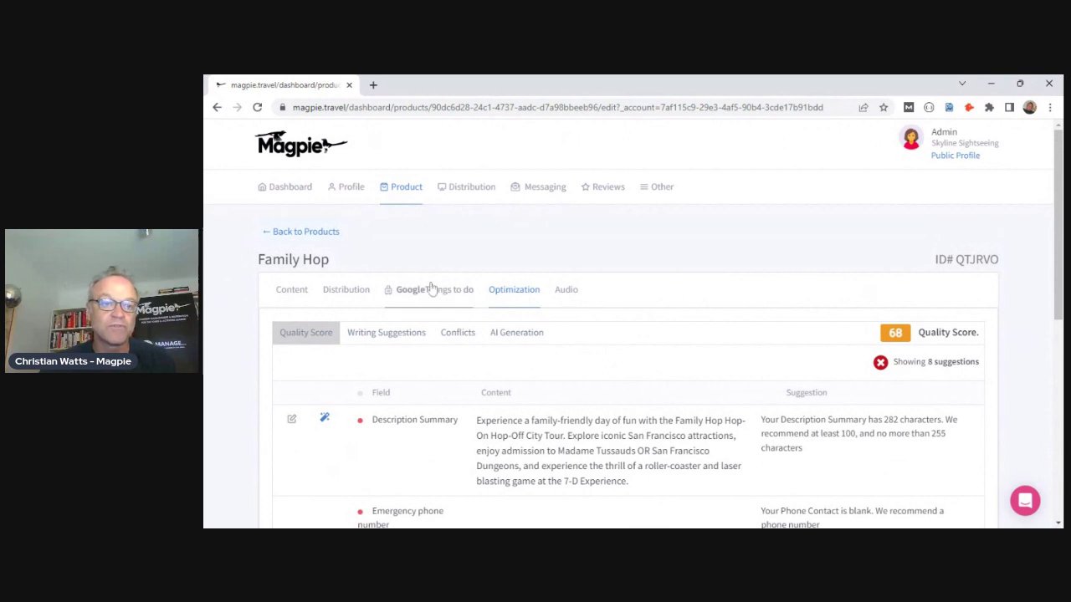
click(316, 235)
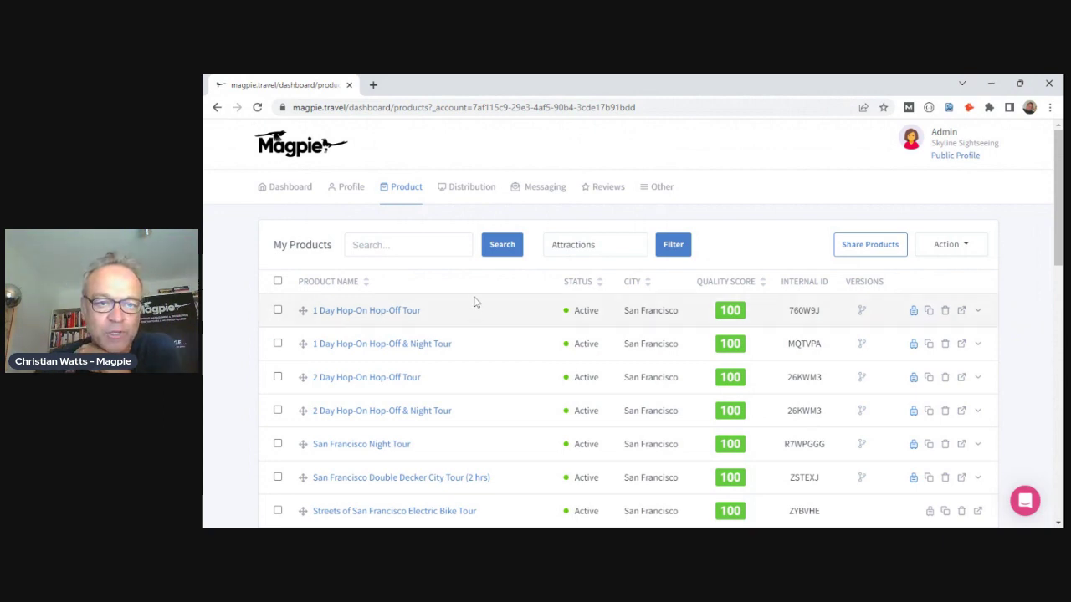
Step: Open Distribution > Manage Resellers and then the Viator reseller hub
mouse_move(462, 190)
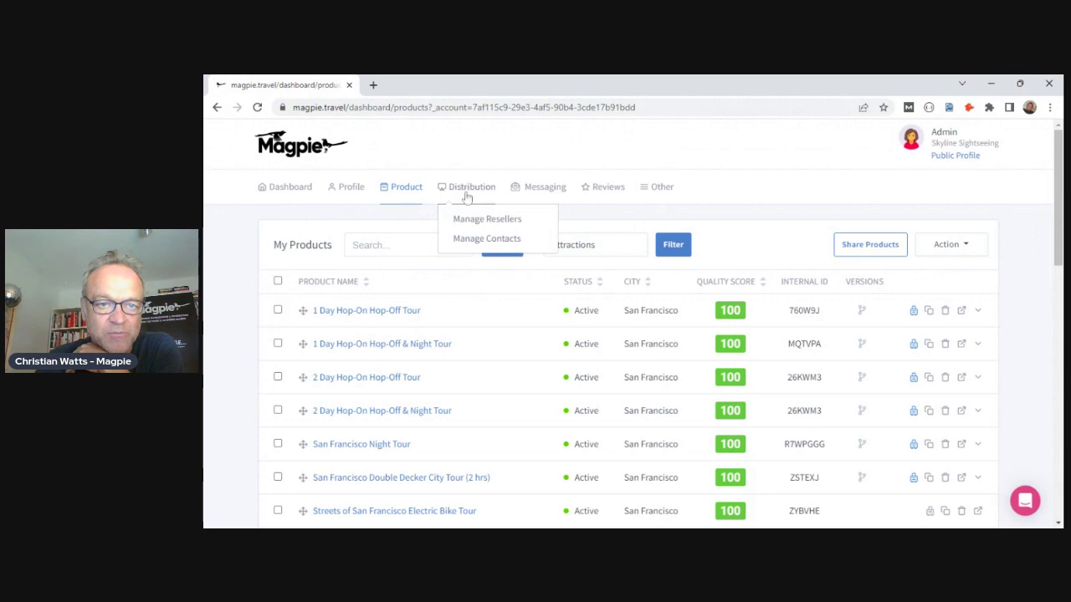
click(473, 219)
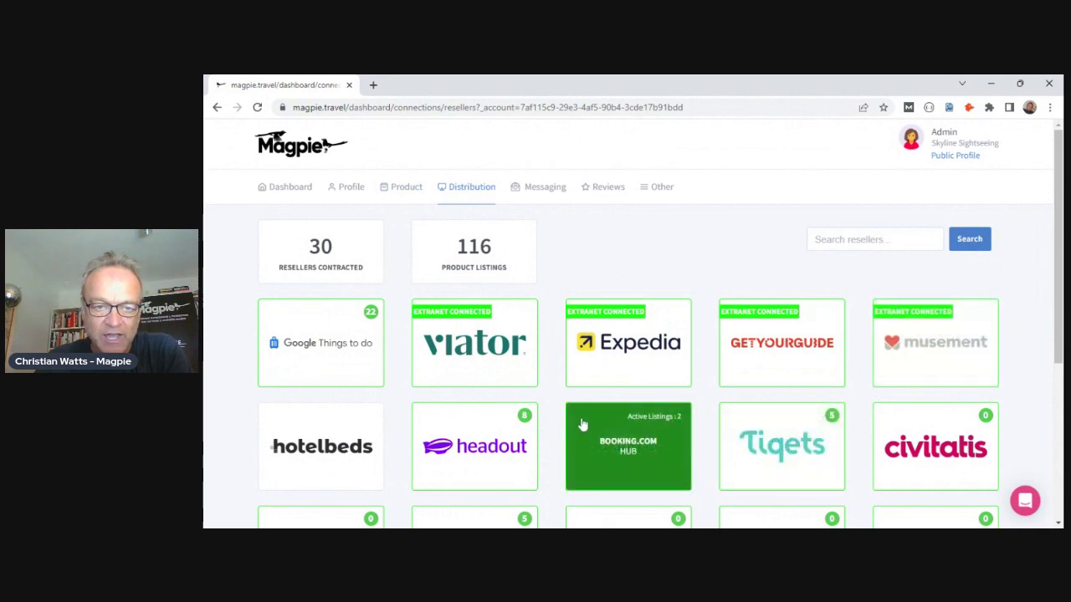
click(500, 357)
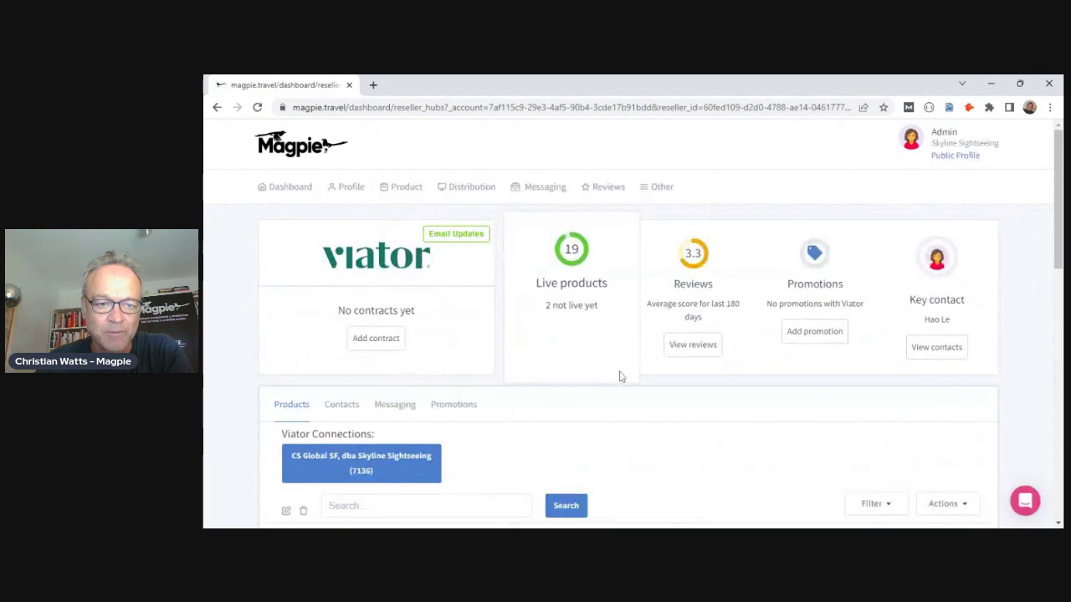
Step: Check the Viator connection's login details and close them unchanged
scroll(519, 364, down, 2)
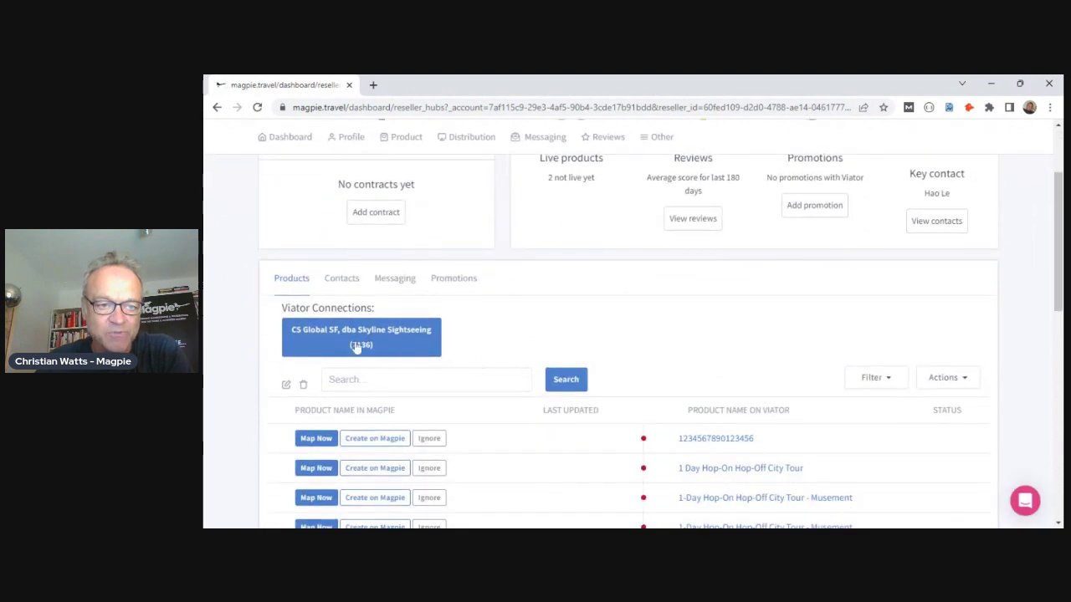
click(285, 386)
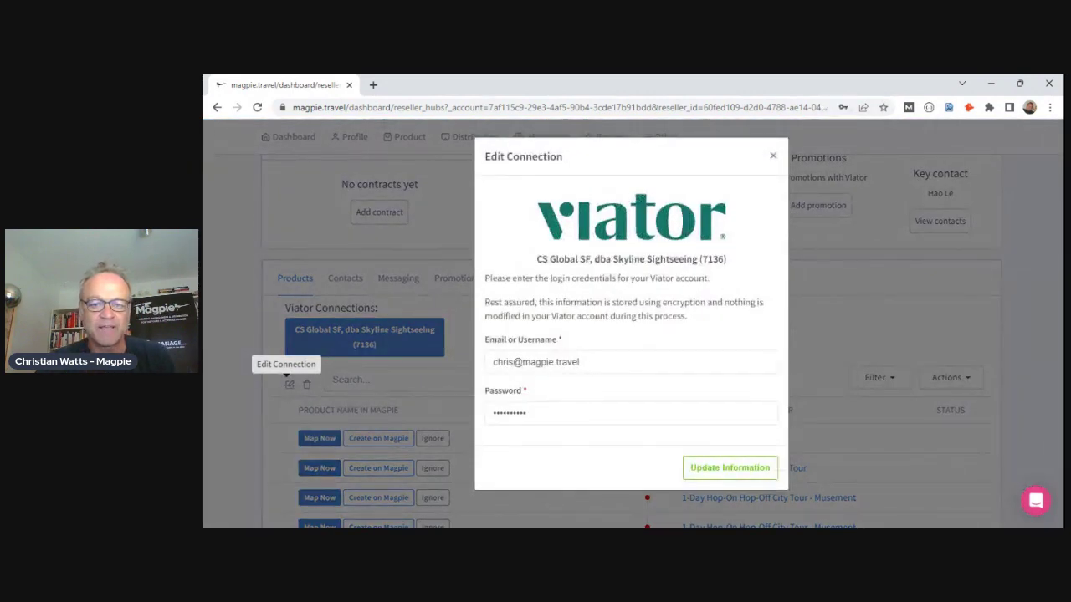
click(773, 157)
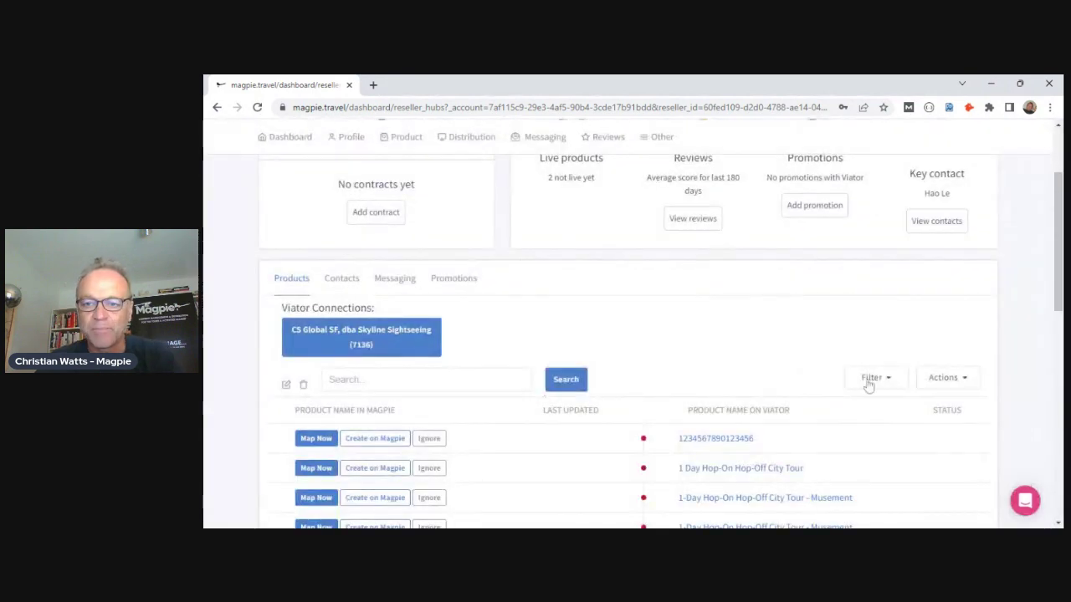
Step: Filter the Viator hub to Magpie Products and review the mapped tours like Family Hop
scroll(904, 378, down, 2)
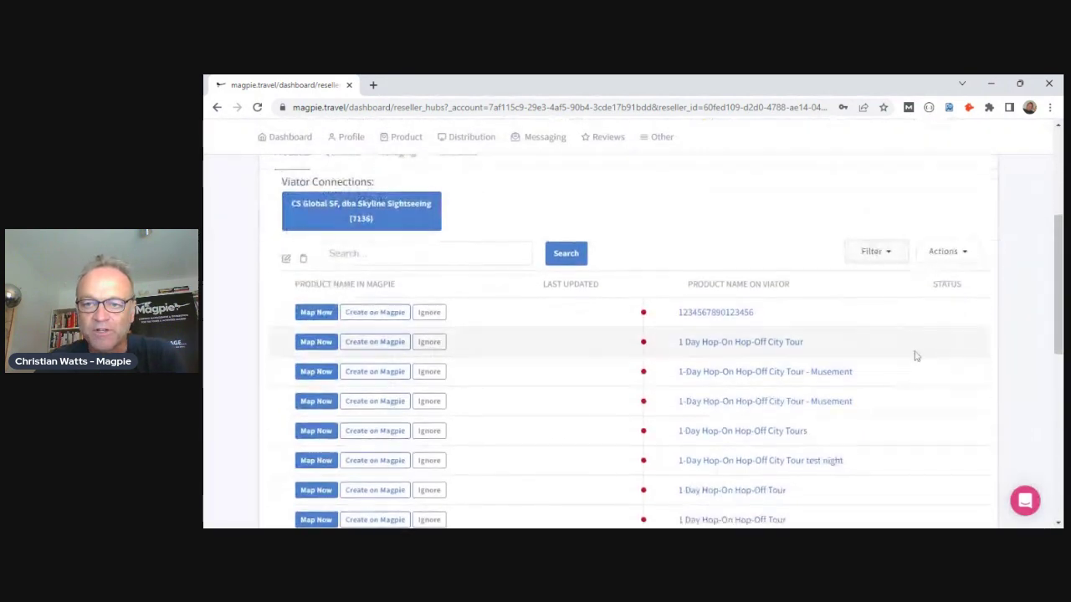
click(892, 256)
click(888, 298)
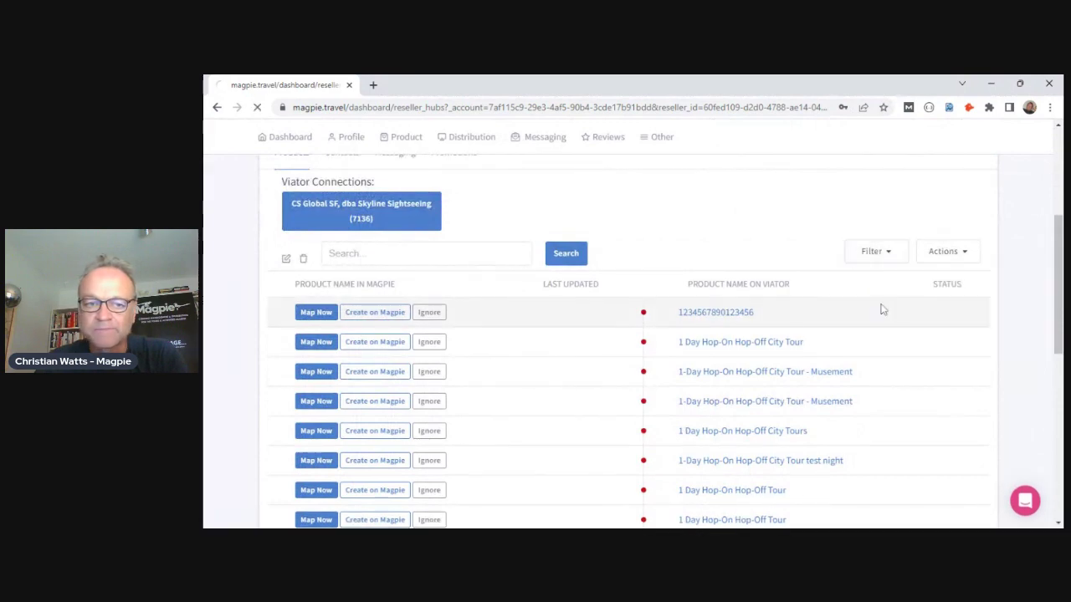
scroll(1057, 391, down, 3)
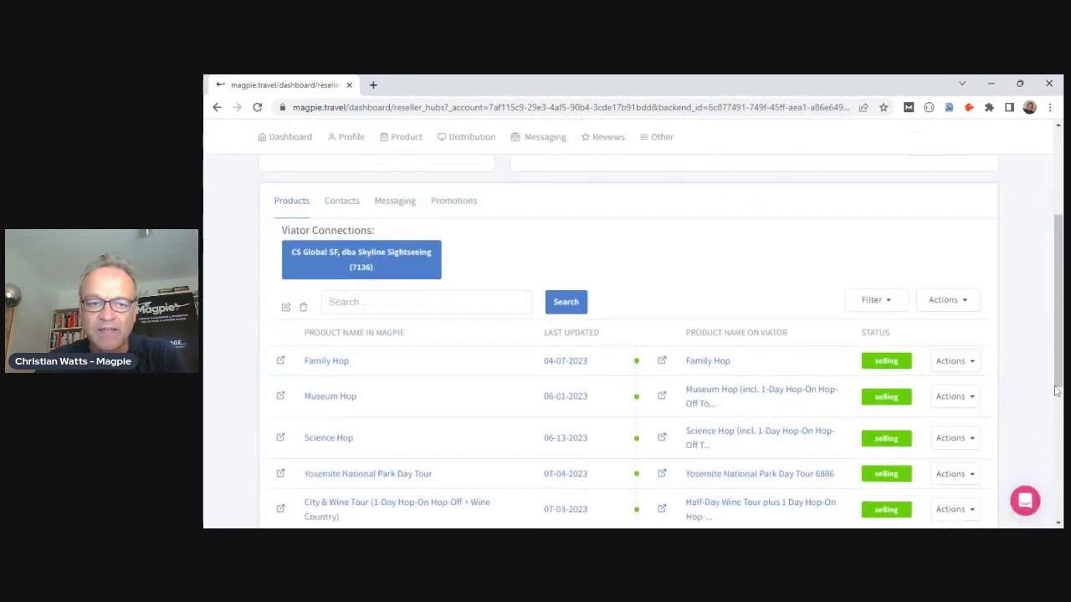
scroll(1056, 391, down, 2)
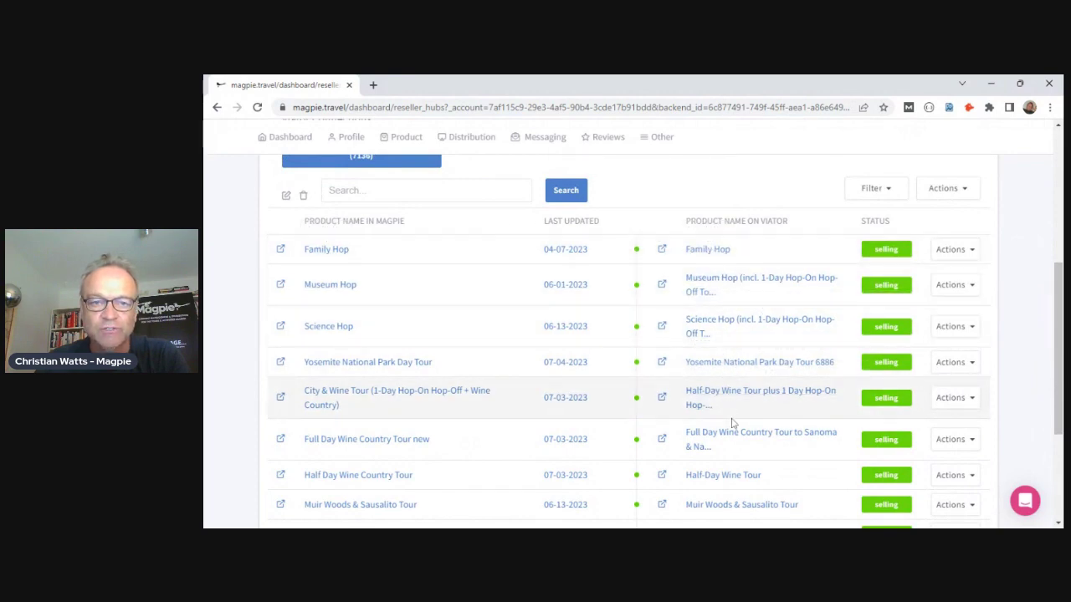
scroll(731, 422, up, 3)
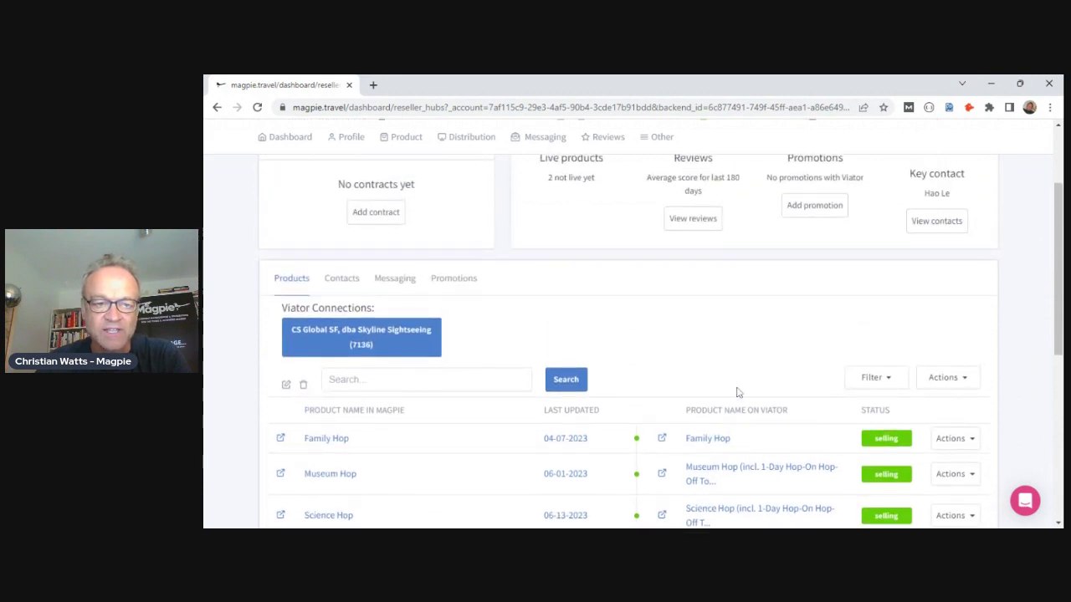
scroll(737, 392, up, 2)
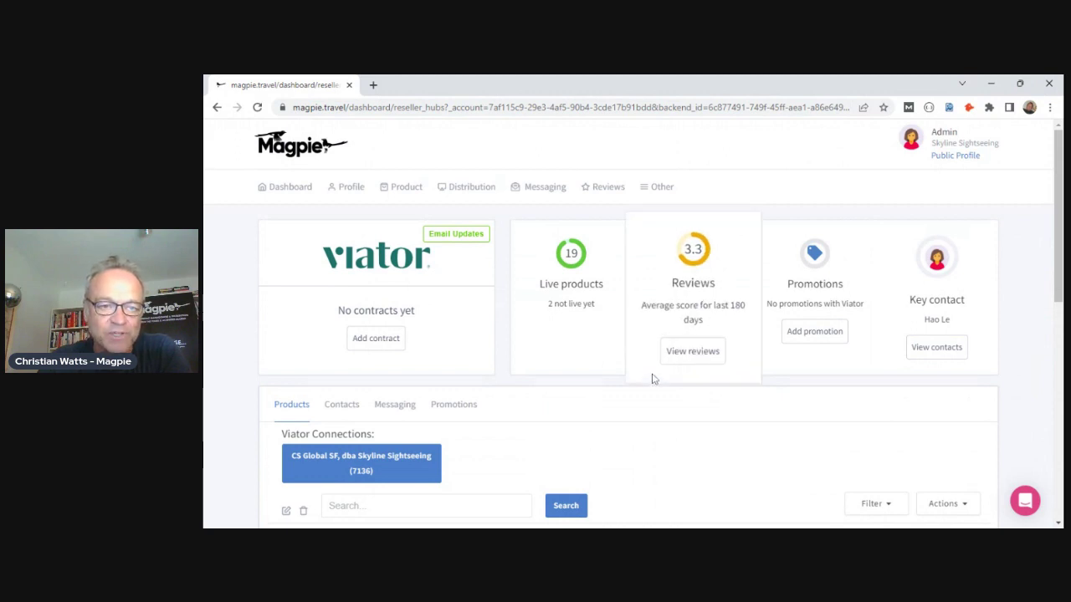
Step: Browse the reseller tiles under Manage Resellers, then return to the My Products list
mouse_move(462, 191)
click(468, 222)
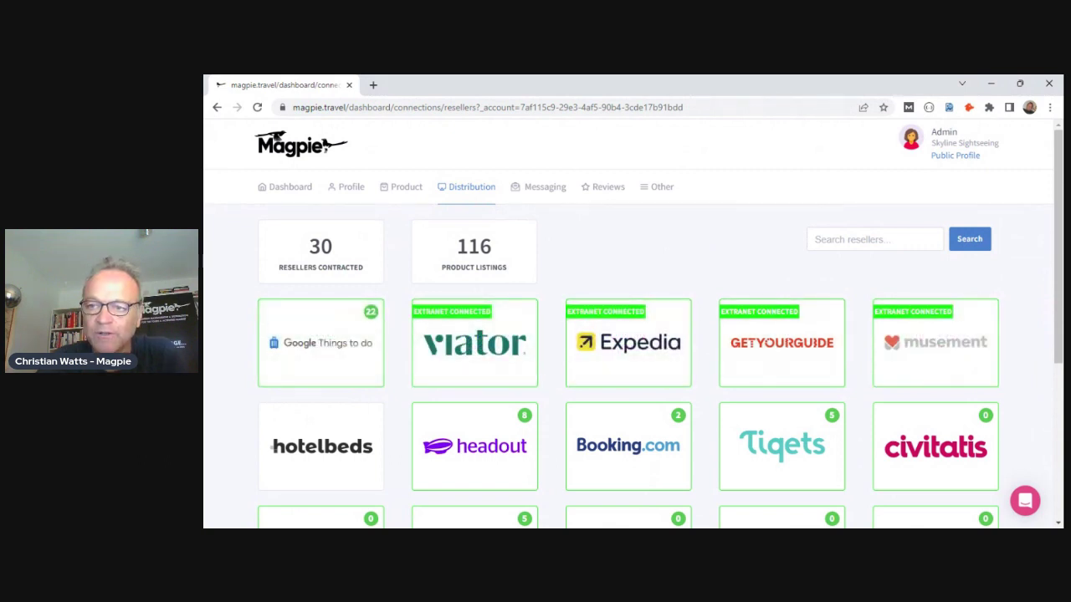
drag(1059, 305, 1059, 461)
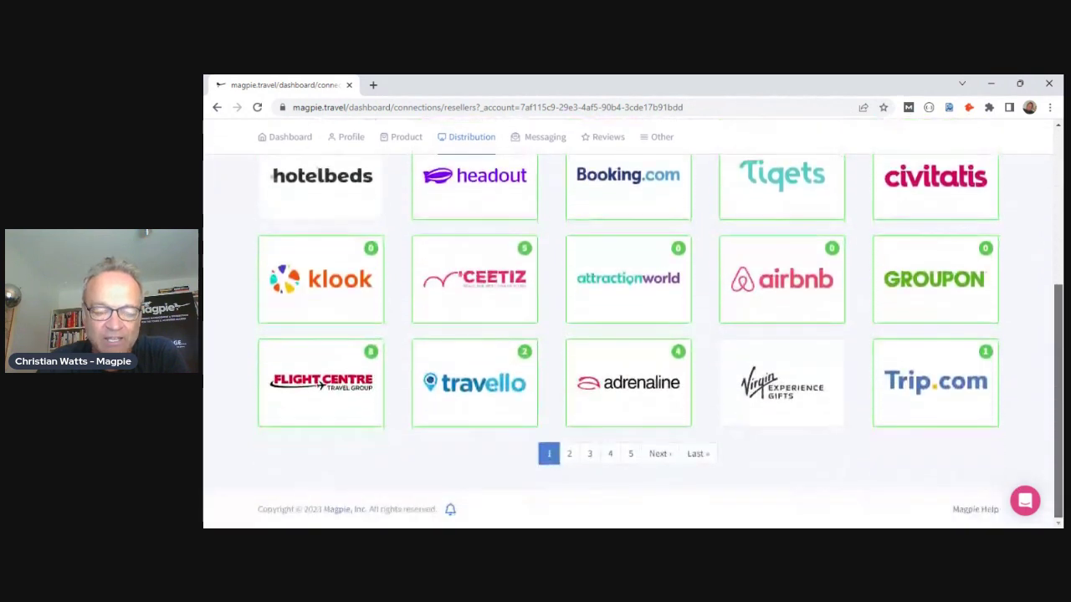
drag(1059, 460, 1059, 307)
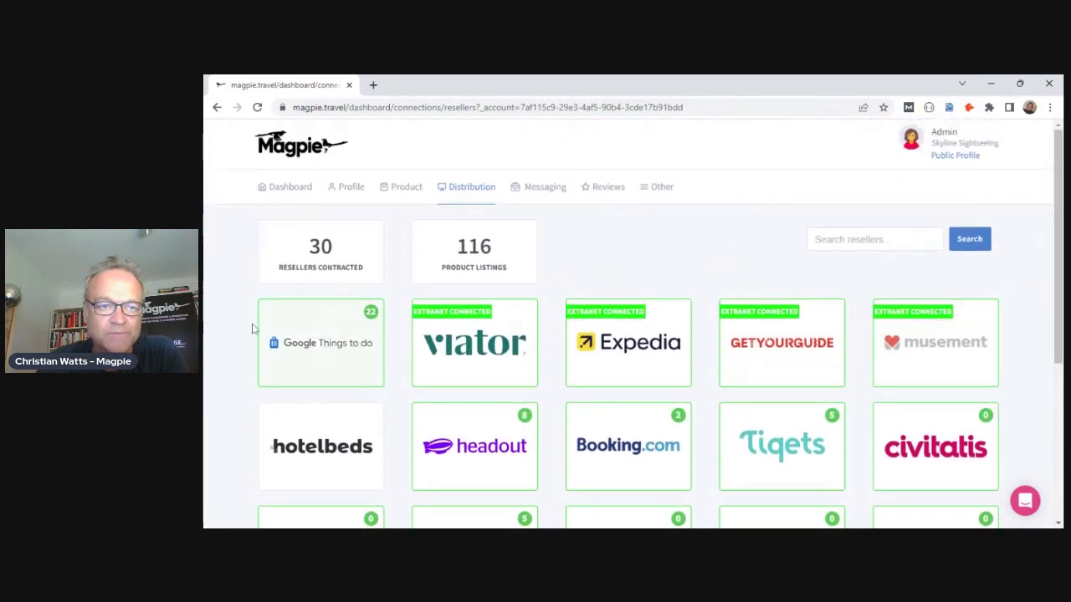
click(408, 222)
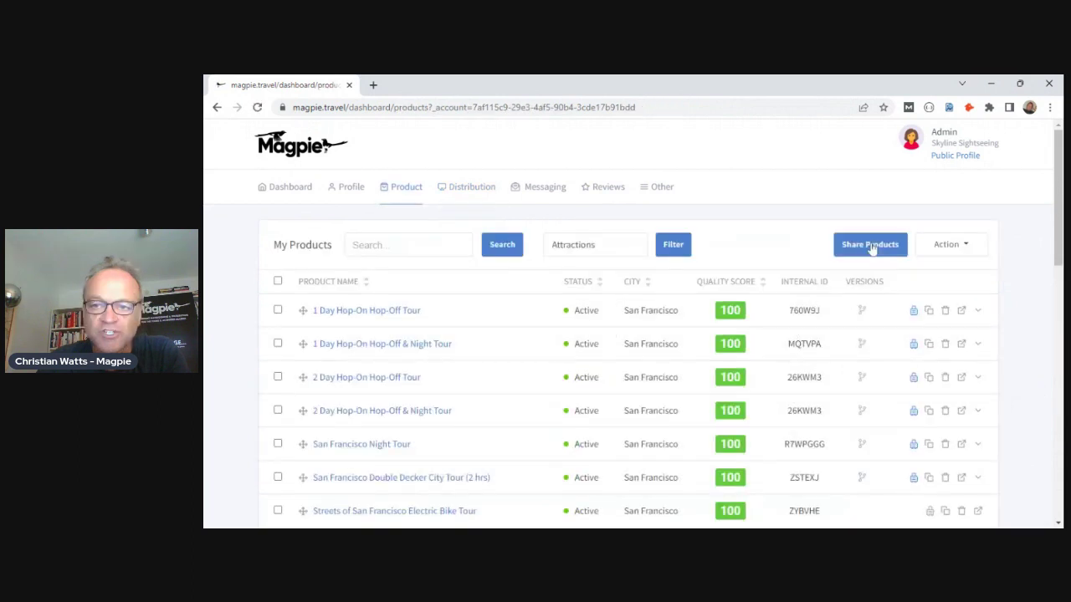
Step: Start a product share and add the hotelbeds reseller address found by searching 'info'
click(870, 246)
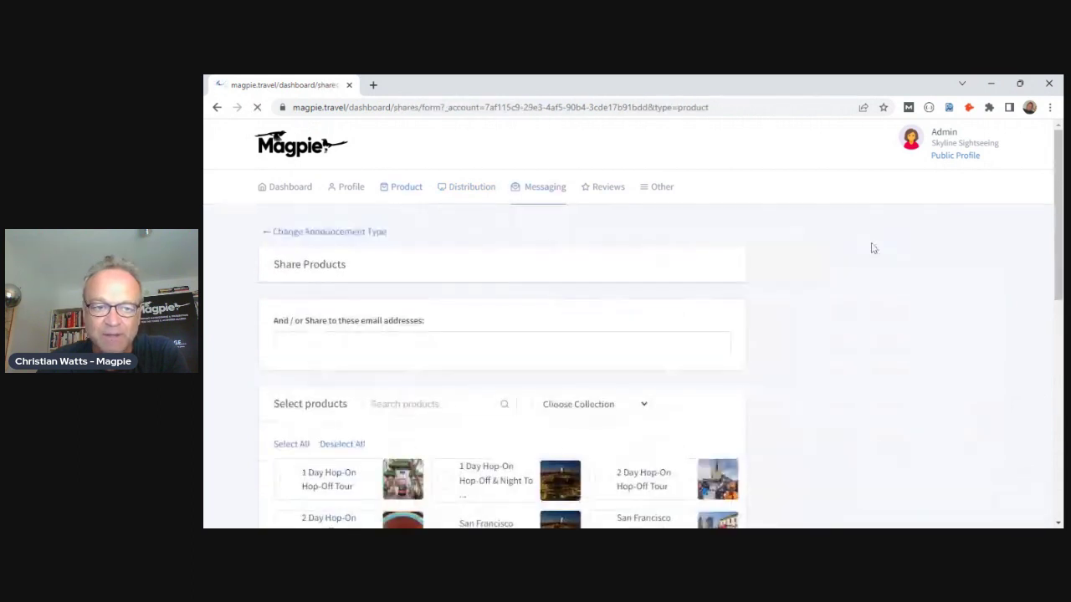
click(385, 343)
text(info)
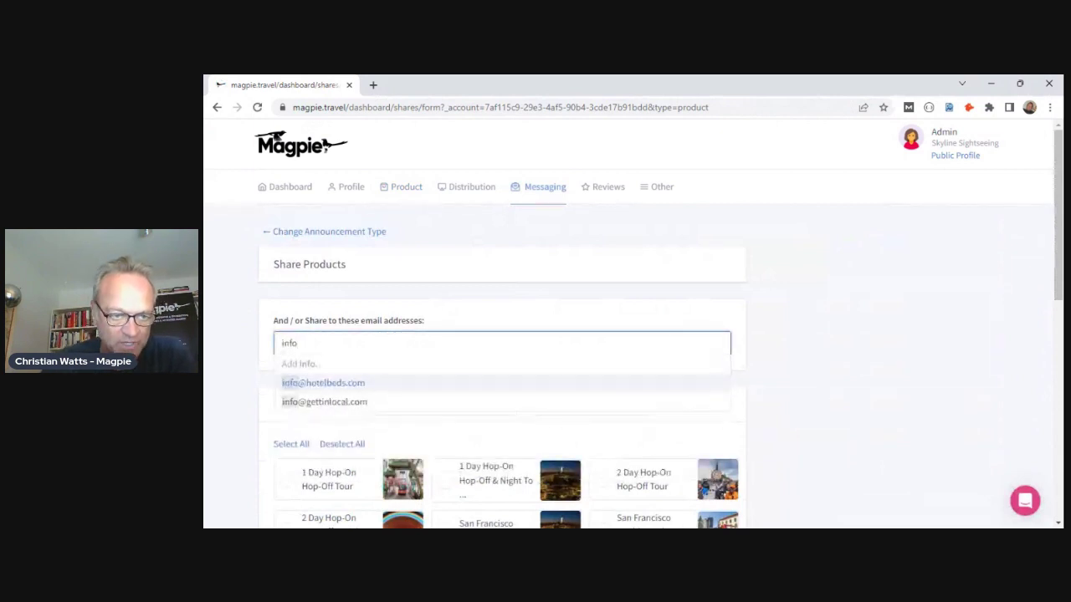
click(289, 383)
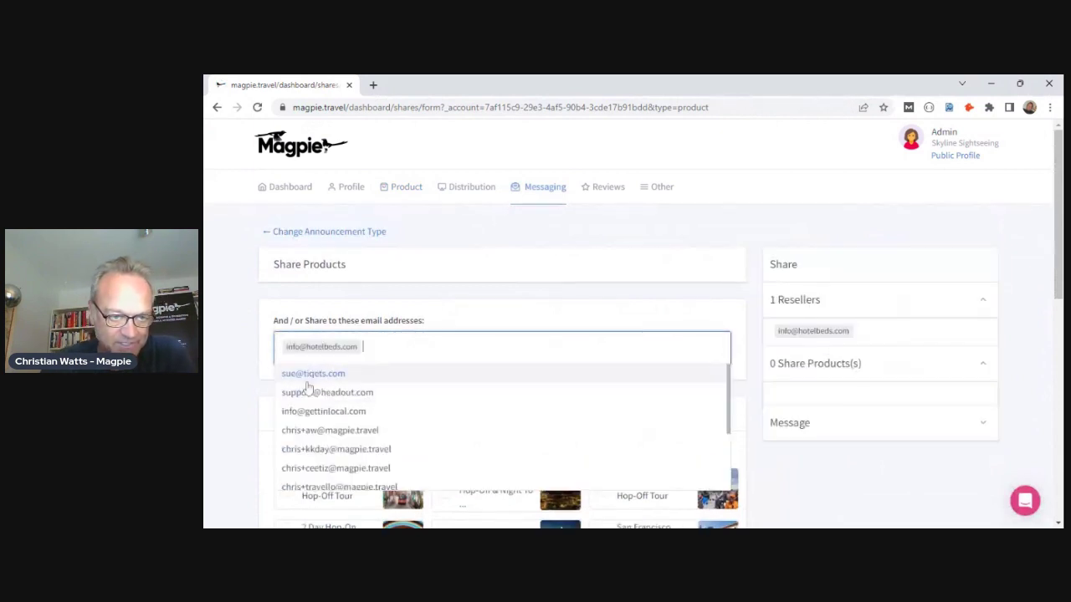
click(747, 320)
Step: Select the 1 Day, 1 Day & Night, and 2 Day Hop-On Hop-Off tours
scroll(755, 329, down, 2)
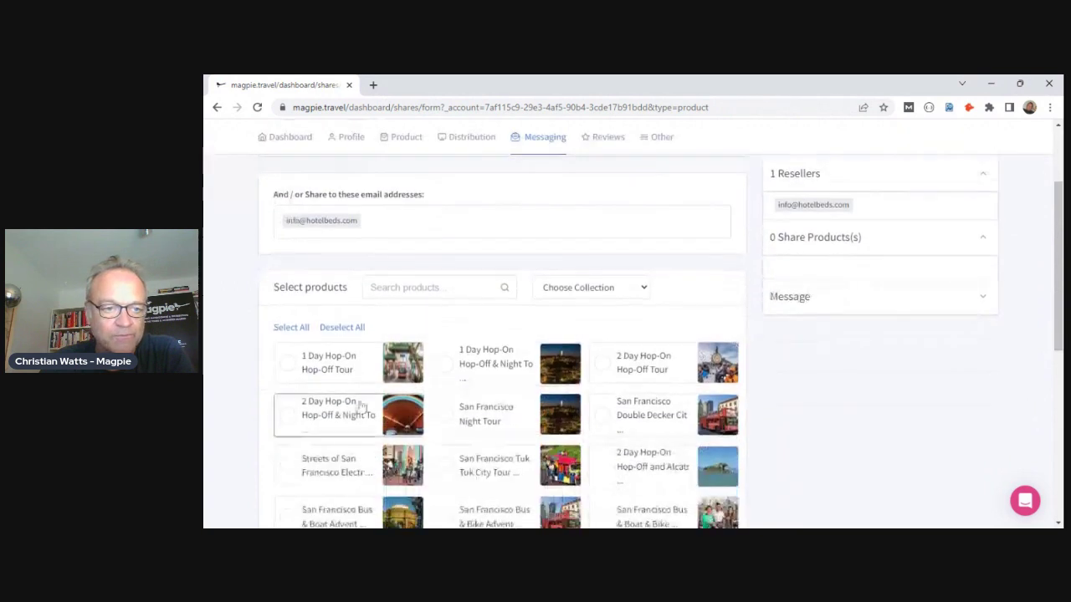
click(303, 371)
click(467, 361)
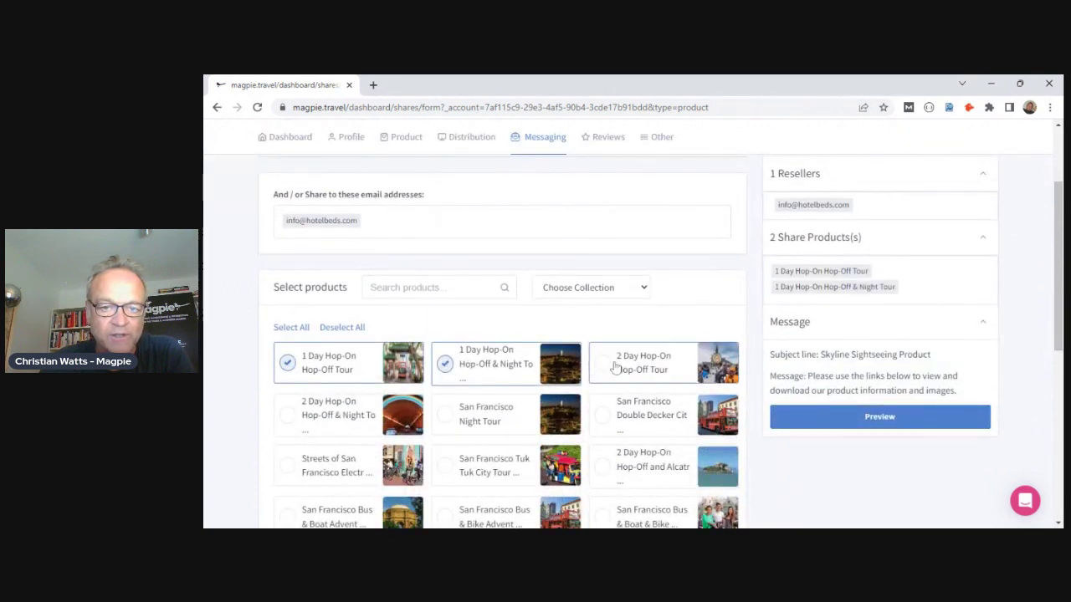
click(615, 366)
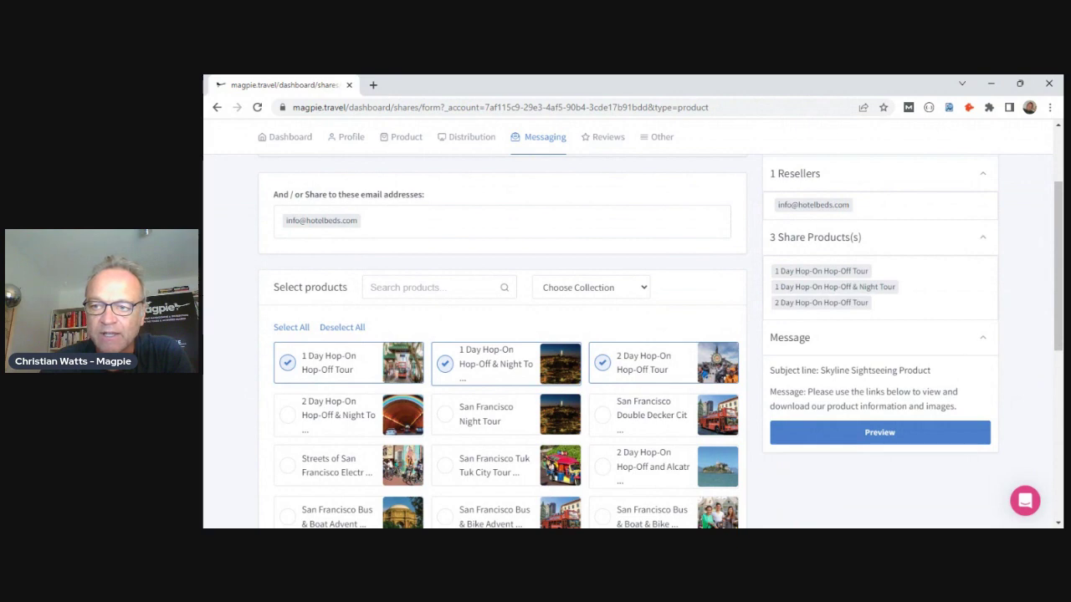
Step: Choose the sender in the From field and preview the share email
scroll(209, 444, down, 5)
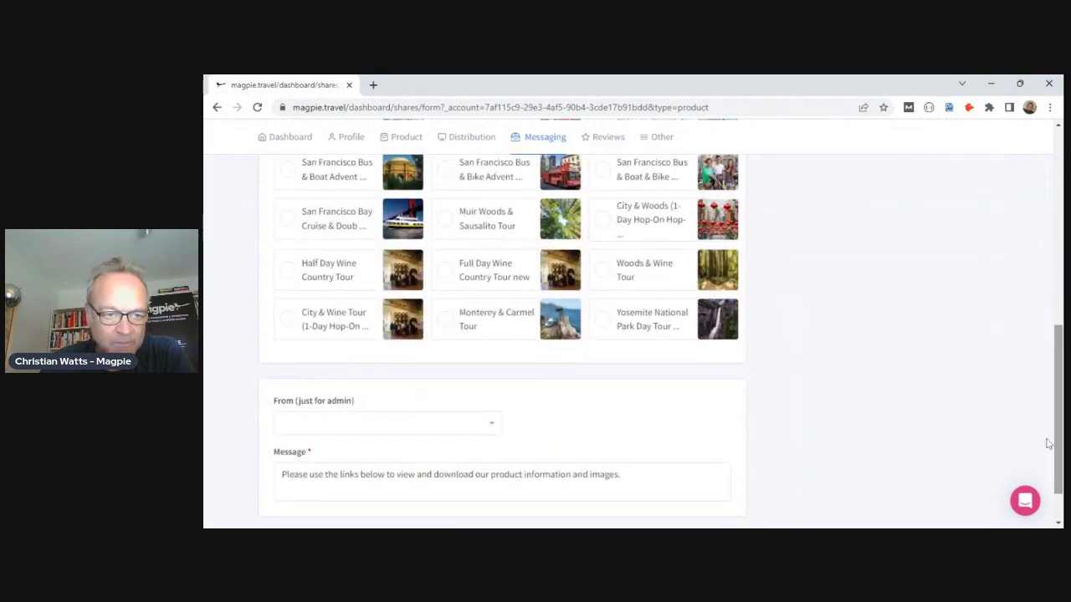
click(350, 425)
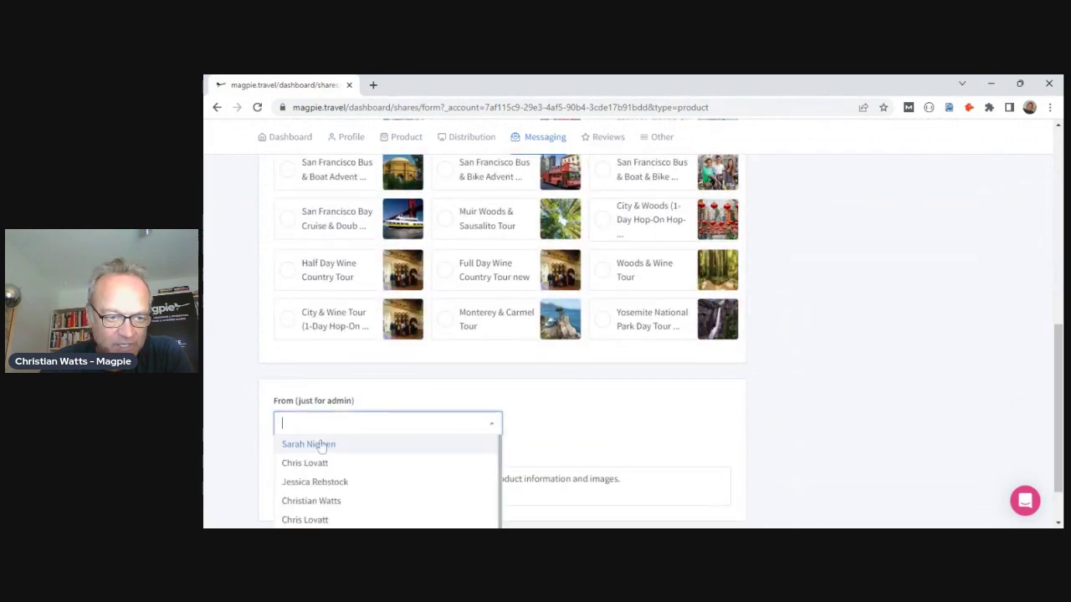
click(323, 499)
scroll(933, 365, up, 4)
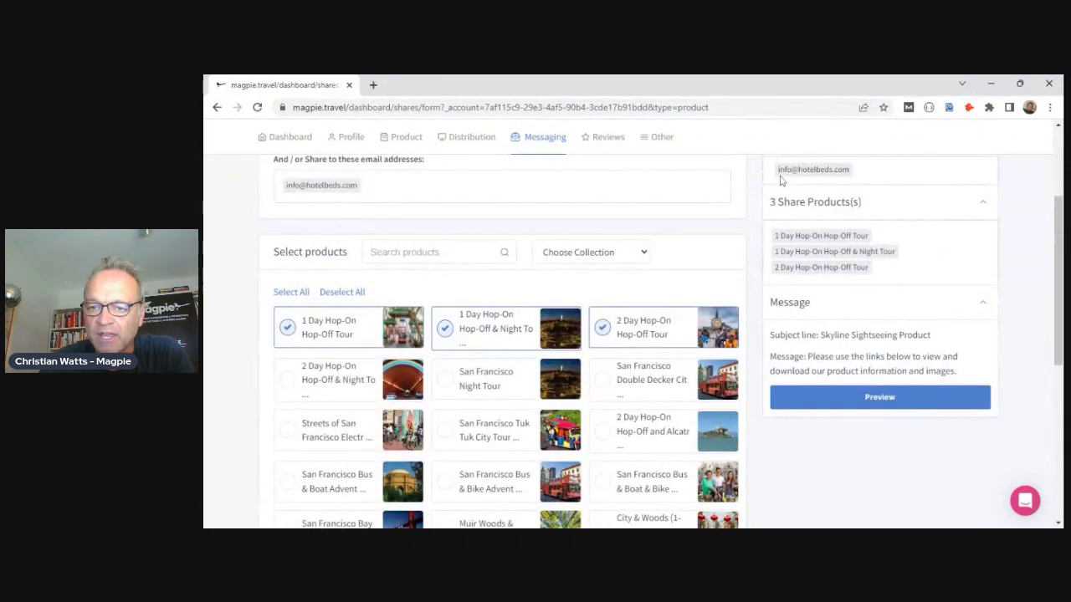
click(875, 400)
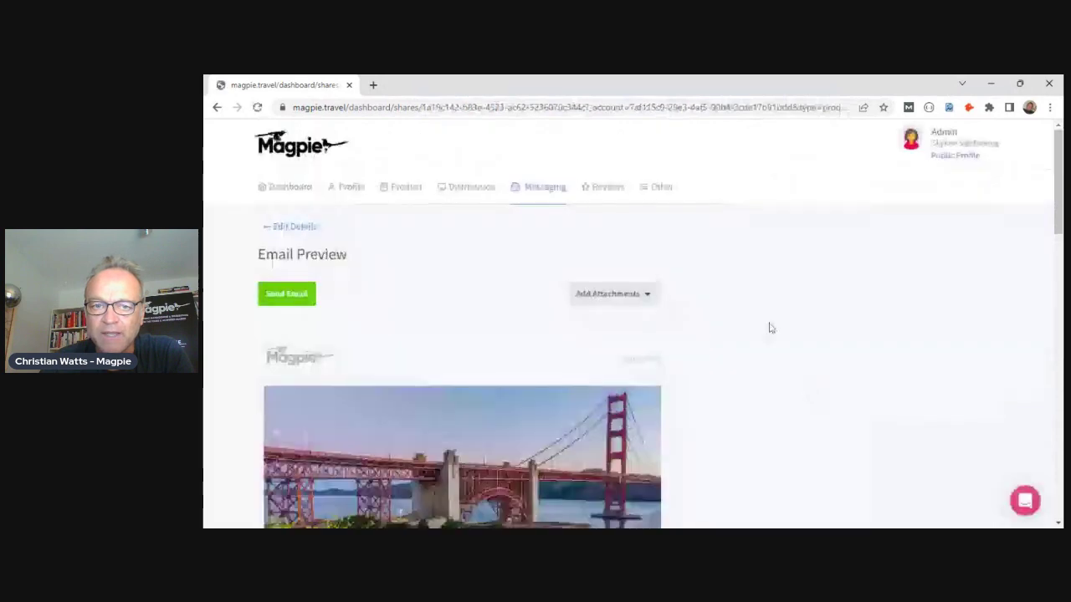
scroll(761, 318, down, 2)
scroll(751, 306, down, 6)
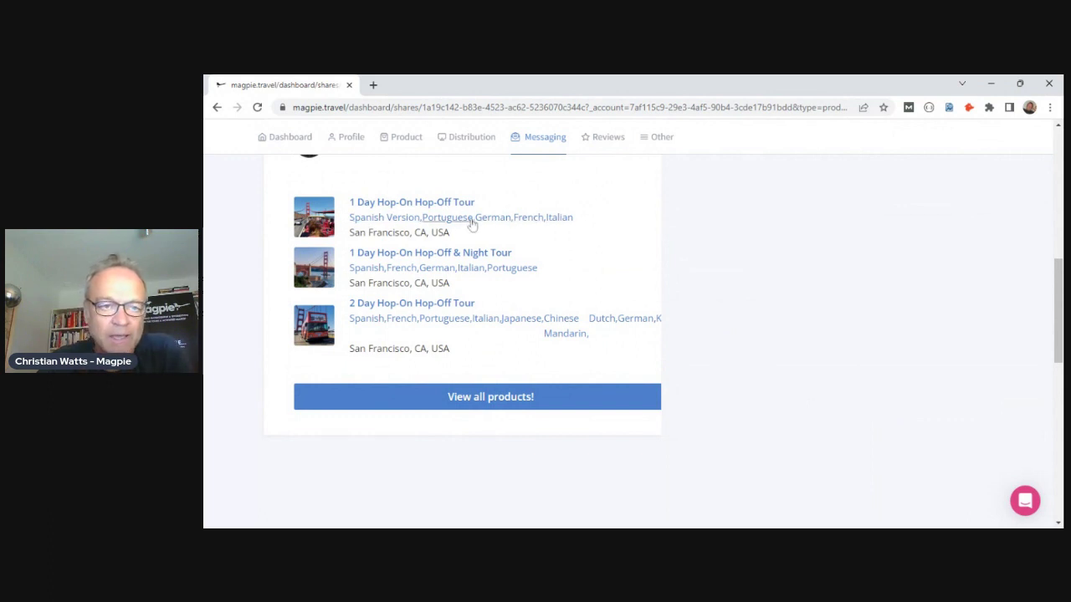
click(375, 205)
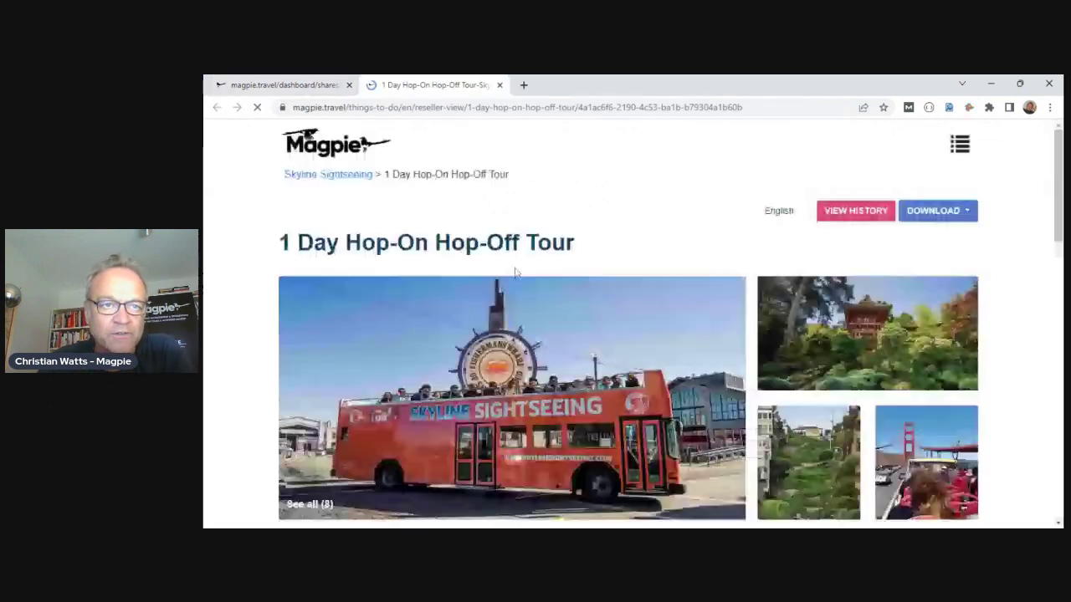
Step: Expand the tour's Basic Information, Highlights and Included sections
scroll(754, 292, down, 2)
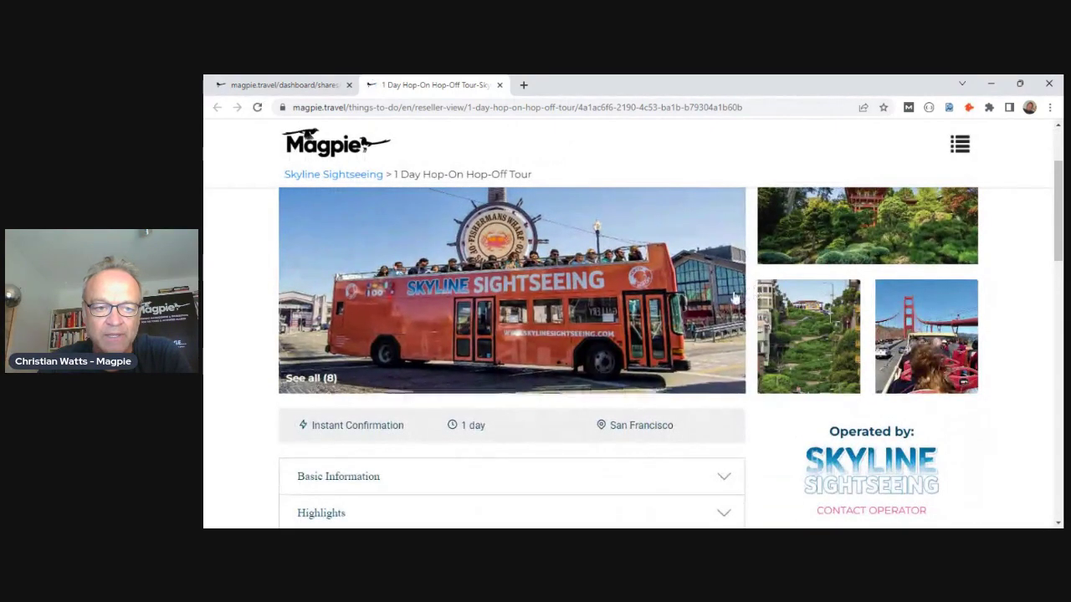
scroll(737, 297, down, 1)
scroll(722, 327, down, 1)
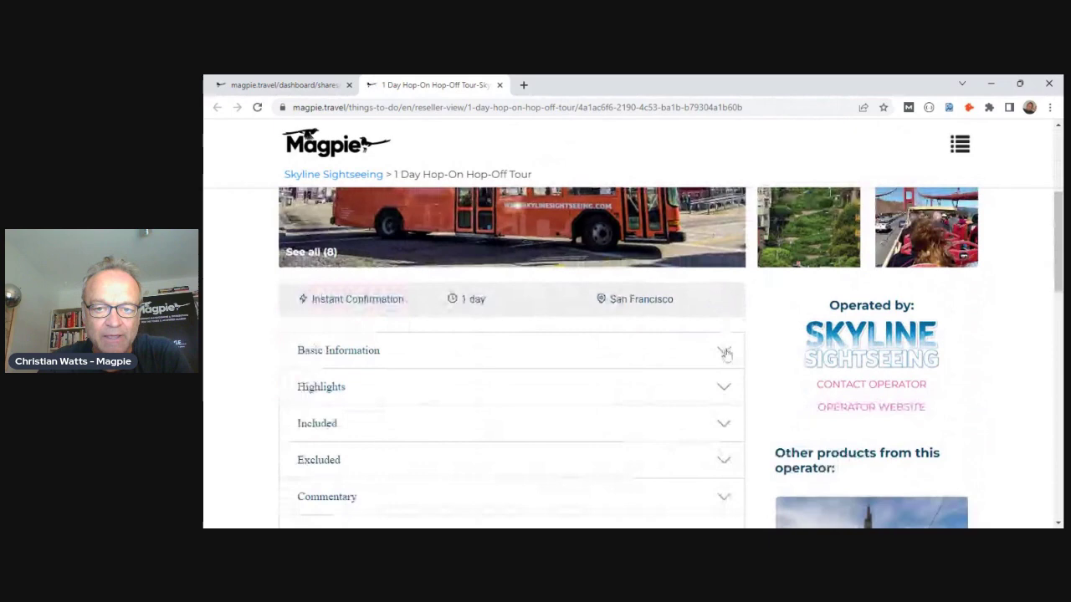
click(725, 352)
scroll(720, 358, down, 2)
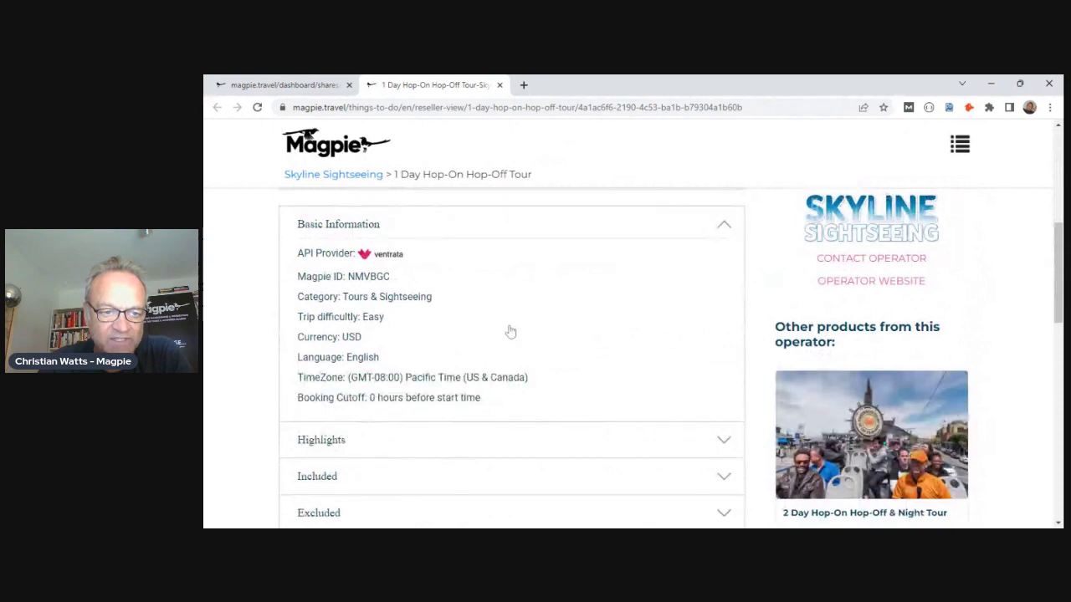
scroll(653, 333, down, 2)
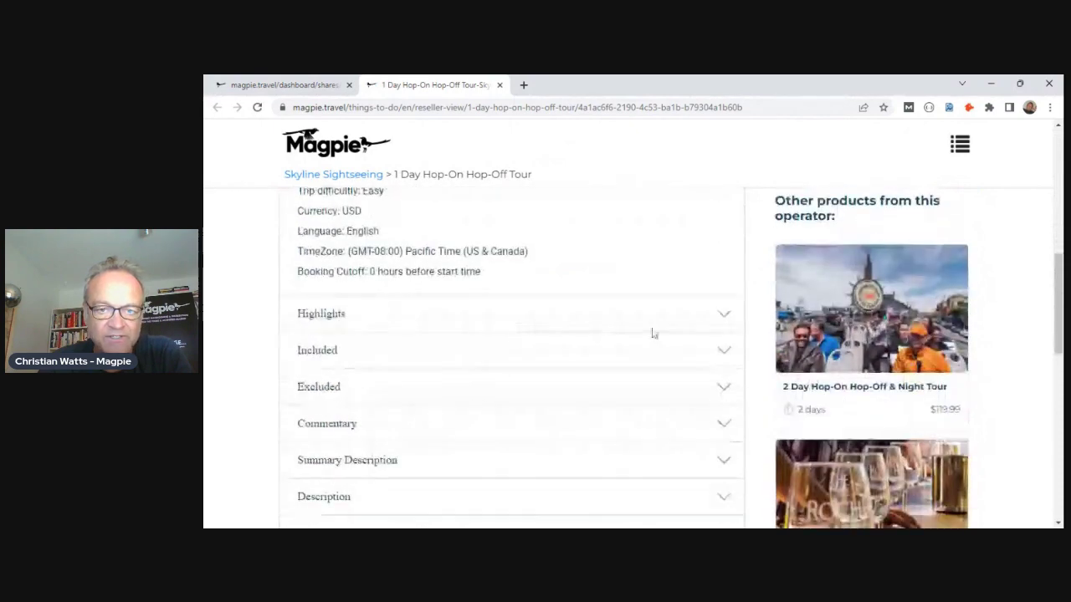
click(725, 316)
scroll(719, 329, down, 3)
click(724, 314)
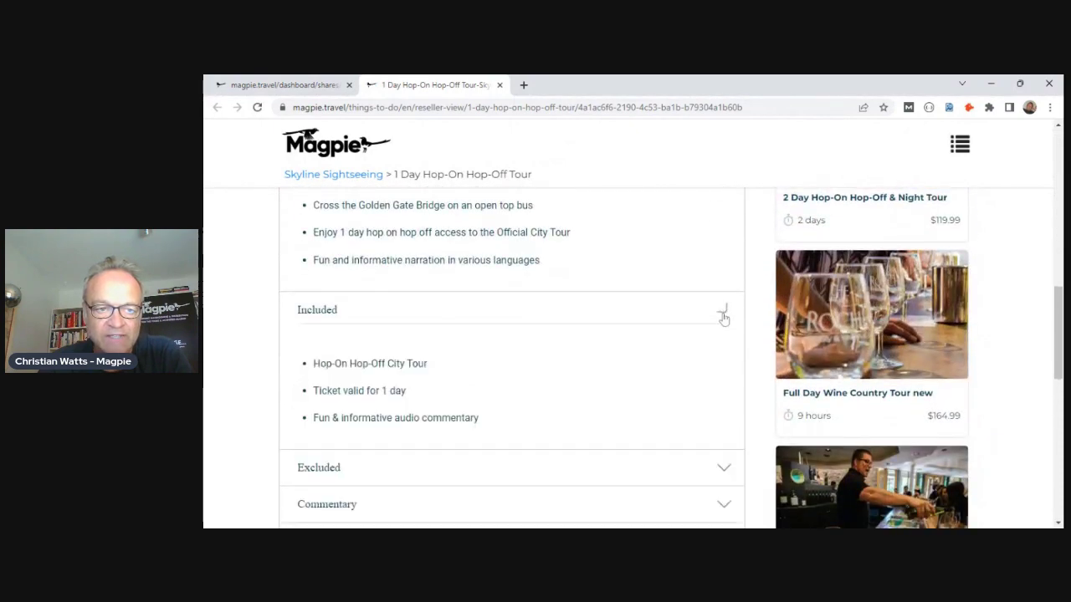
Step: Return to the top of the tour page and open its change history
scroll(681, 326, down, 5)
scroll(681, 326, up, 3)
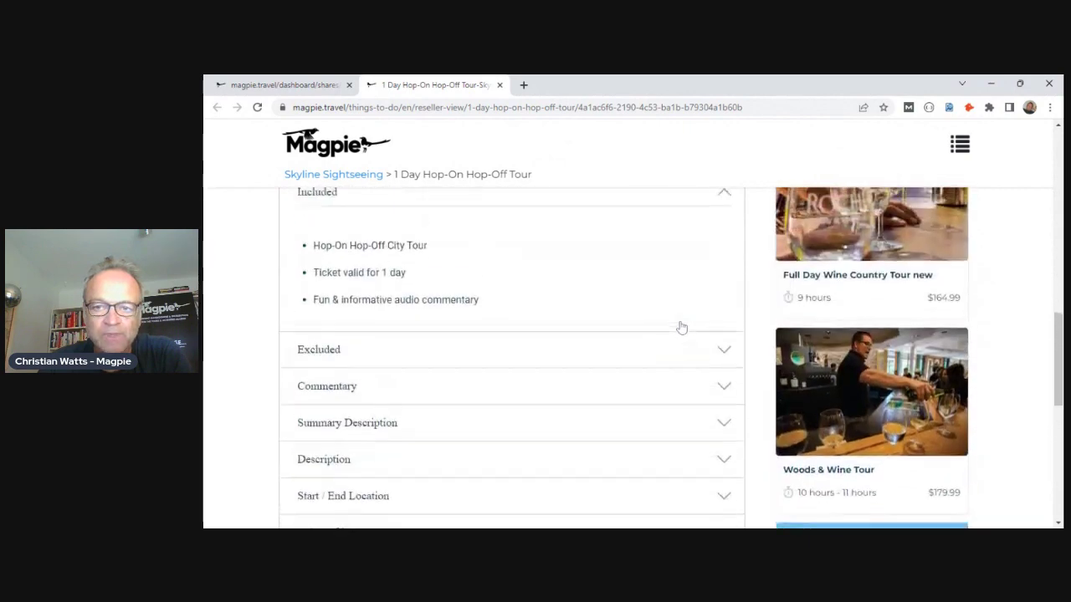
scroll(681, 328, up, 10)
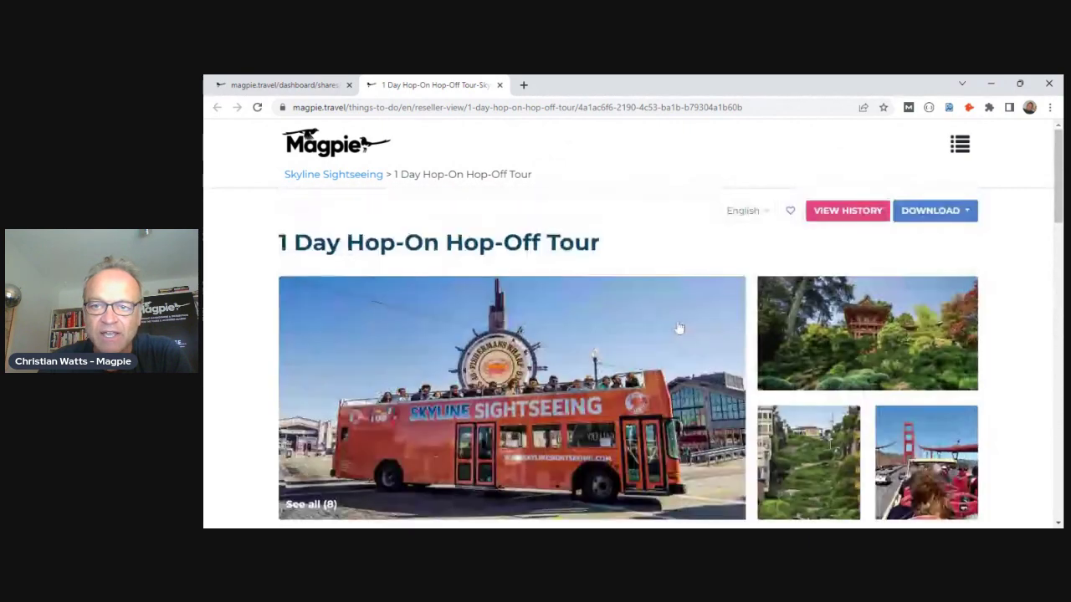
click(848, 212)
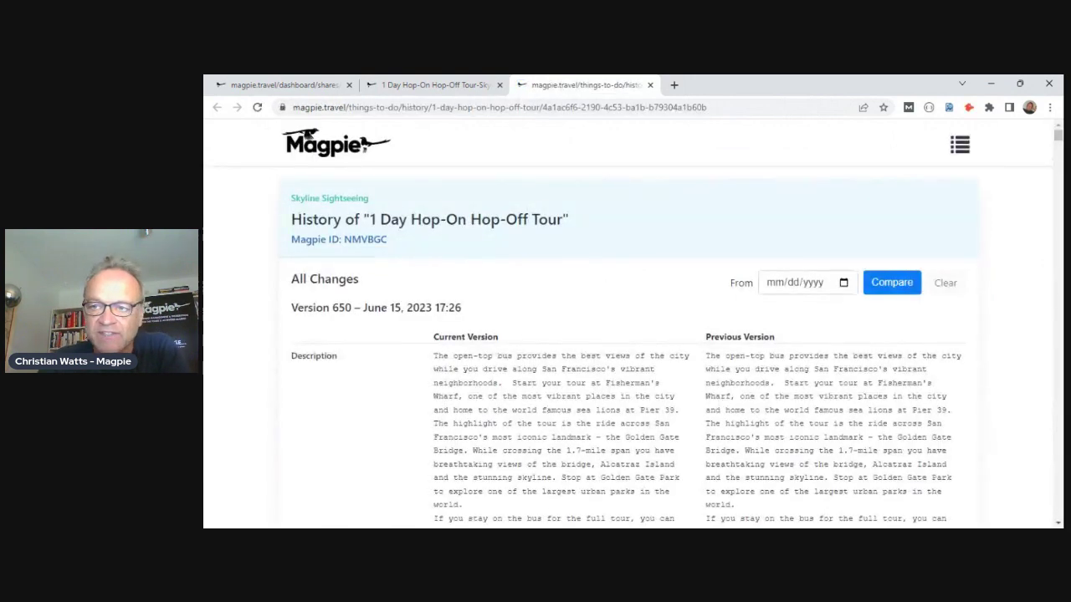
Step: Set the history's From date to 09/01/2022 and run the comparison
scroll(836, 327, down, 8)
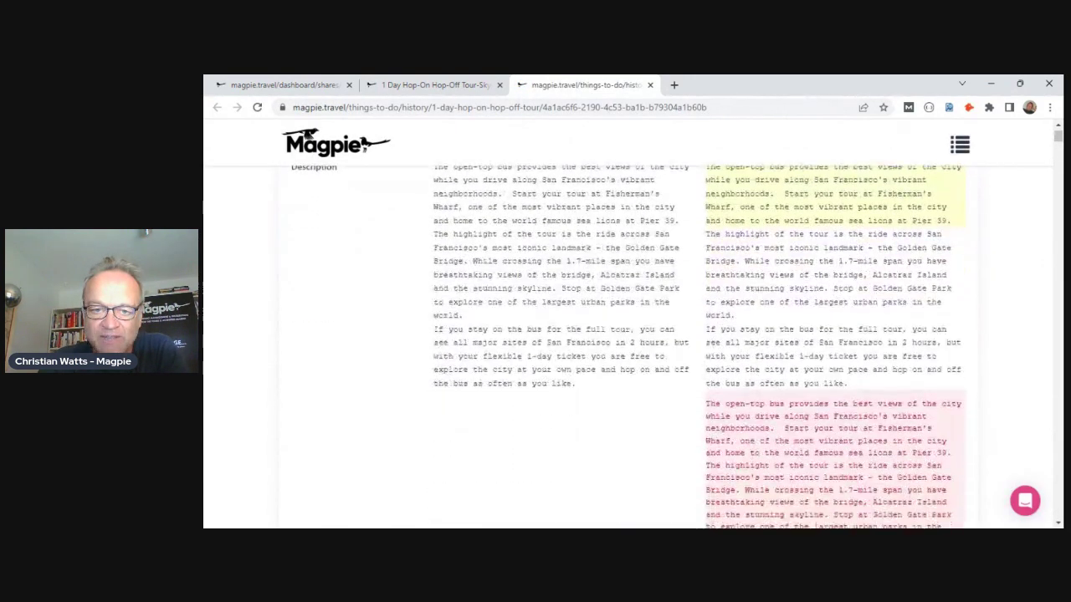
scroll(837, 327, up, 6)
scroll(860, 345, up, 2)
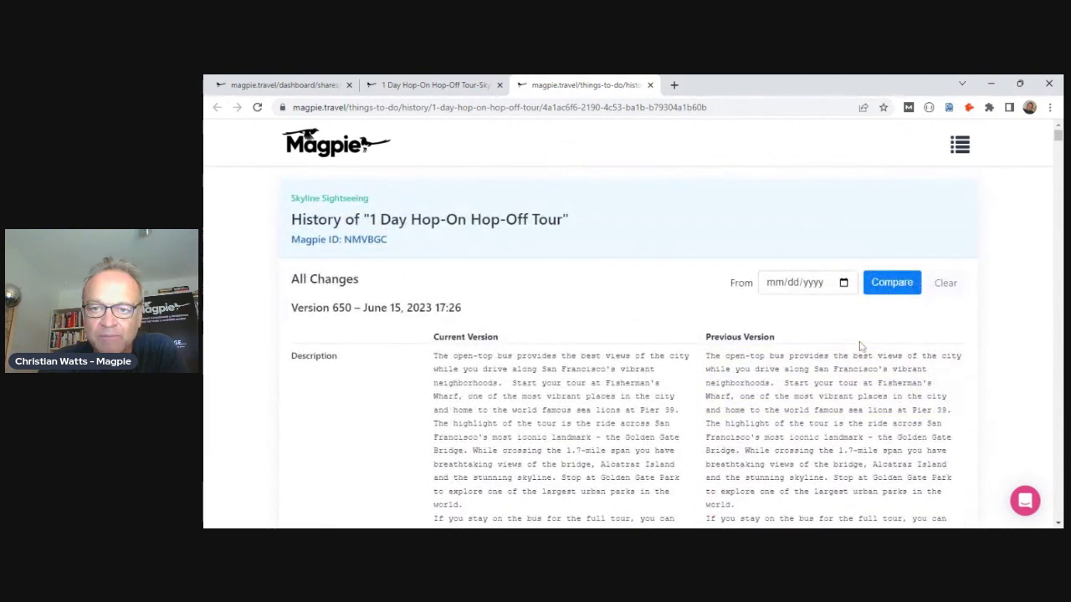
click(844, 290)
text(05/04/2023)
key(Down)
key(Down)
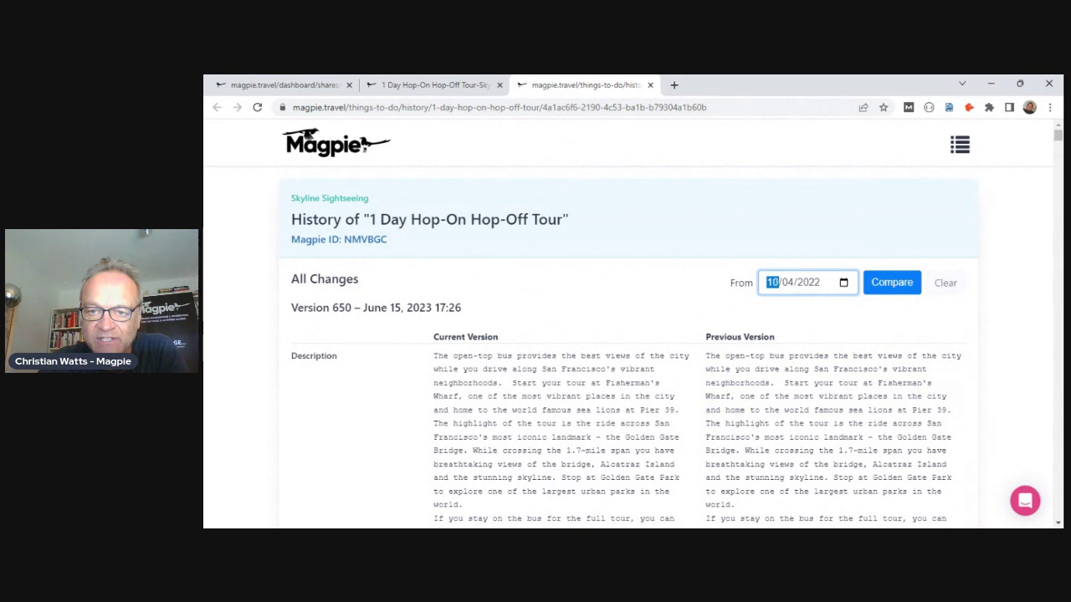
click(887, 286)
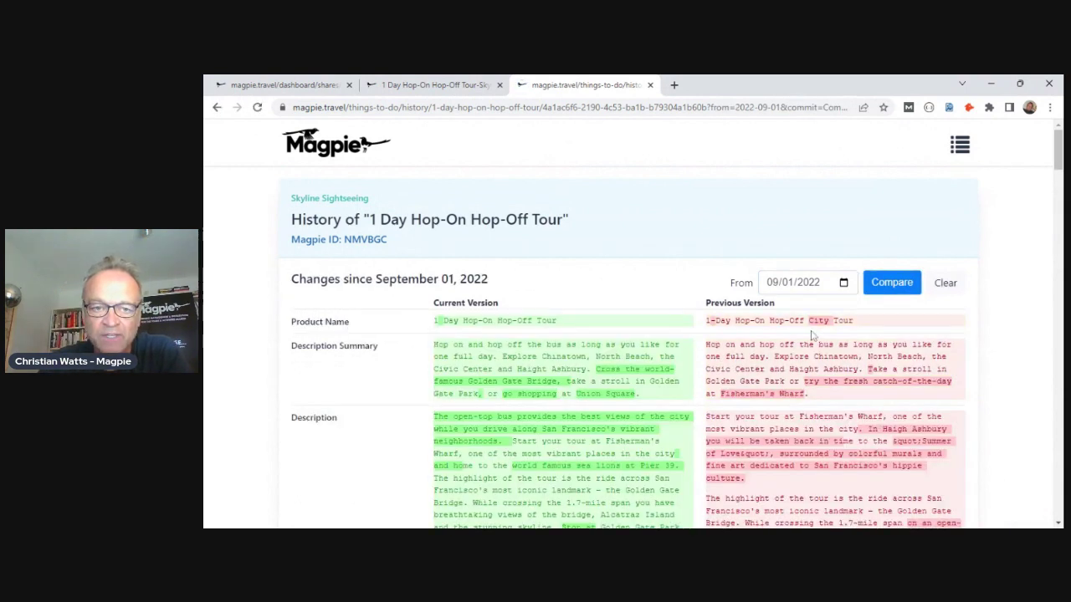
Step: Scroll through the highlighted changes made since September 01, 2022
scroll(799, 351, down, 4)
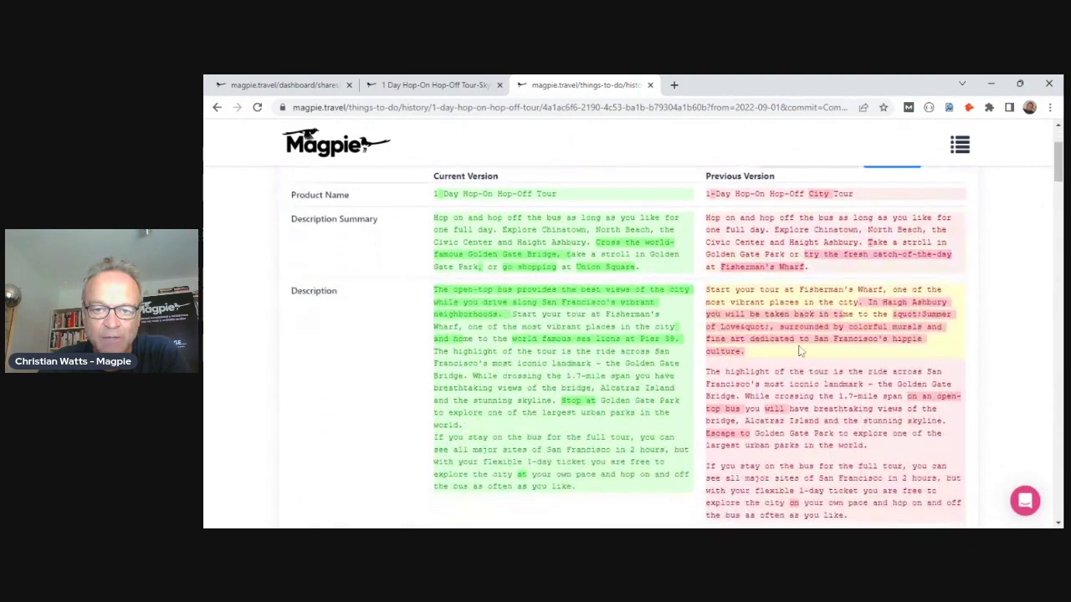
scroll(799, 352, down, 10)
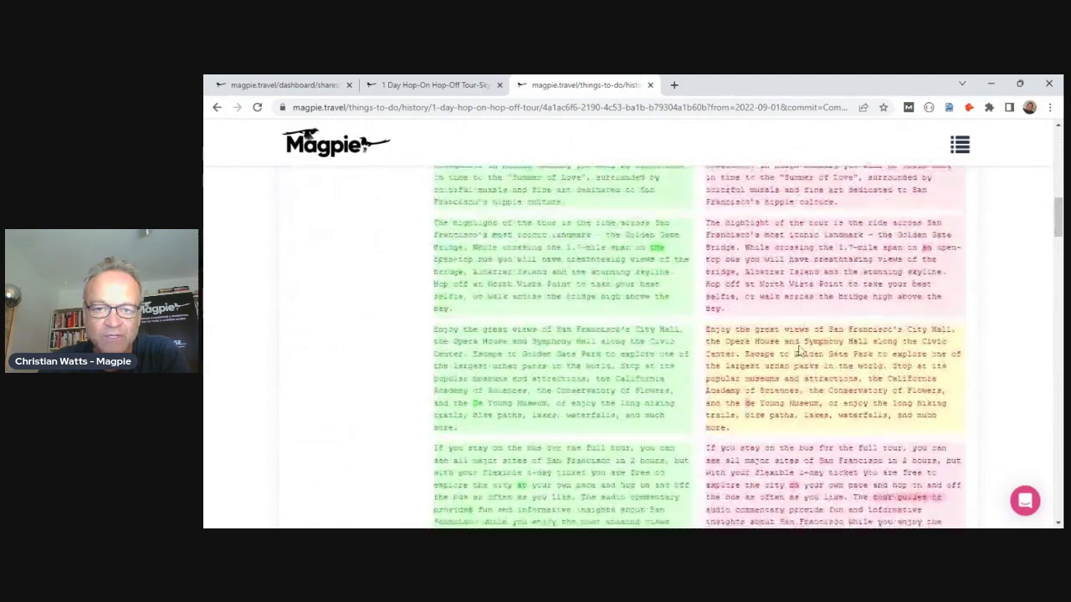
scroll(799, 351, down, 8)
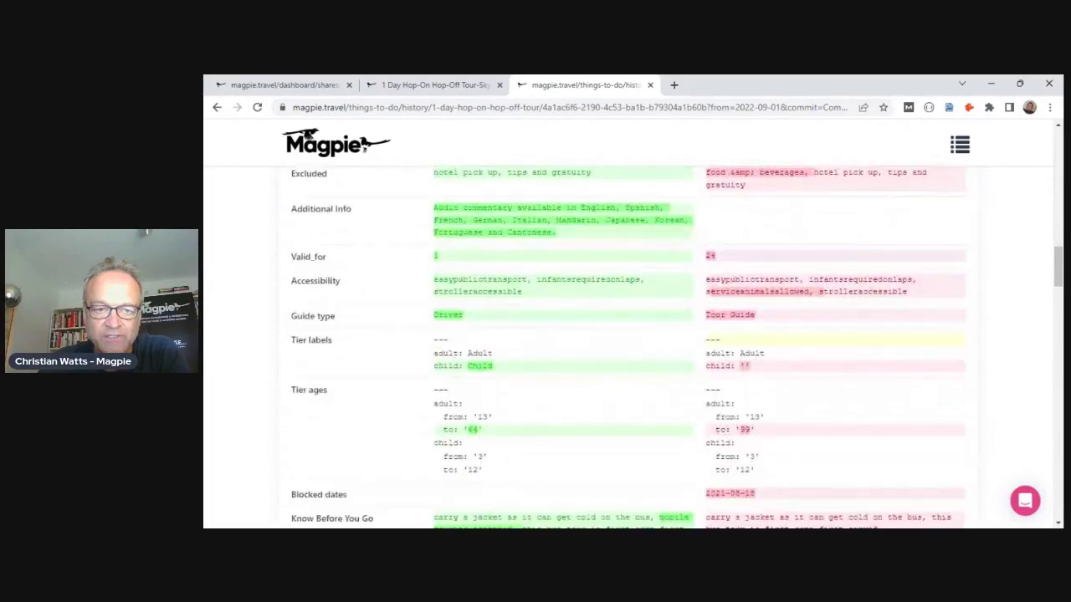
scroll(799, 352, down, 3)
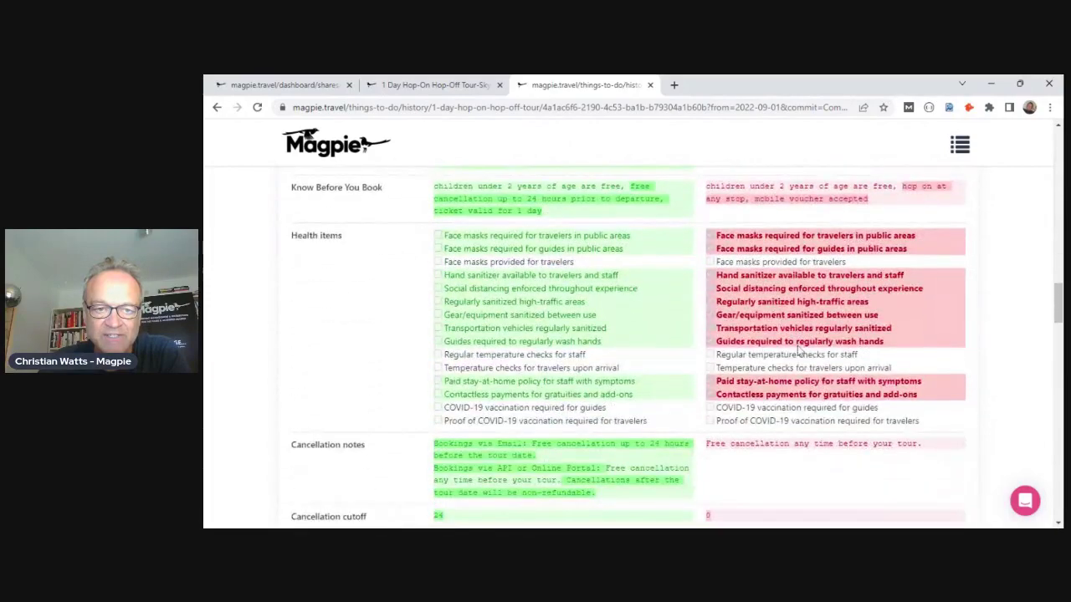
Step: Return to the tour's product page and open the Skyline Sightseeing operator profile
scroll(799, 351, up, 20)
scroll(575, 220, up, 10)
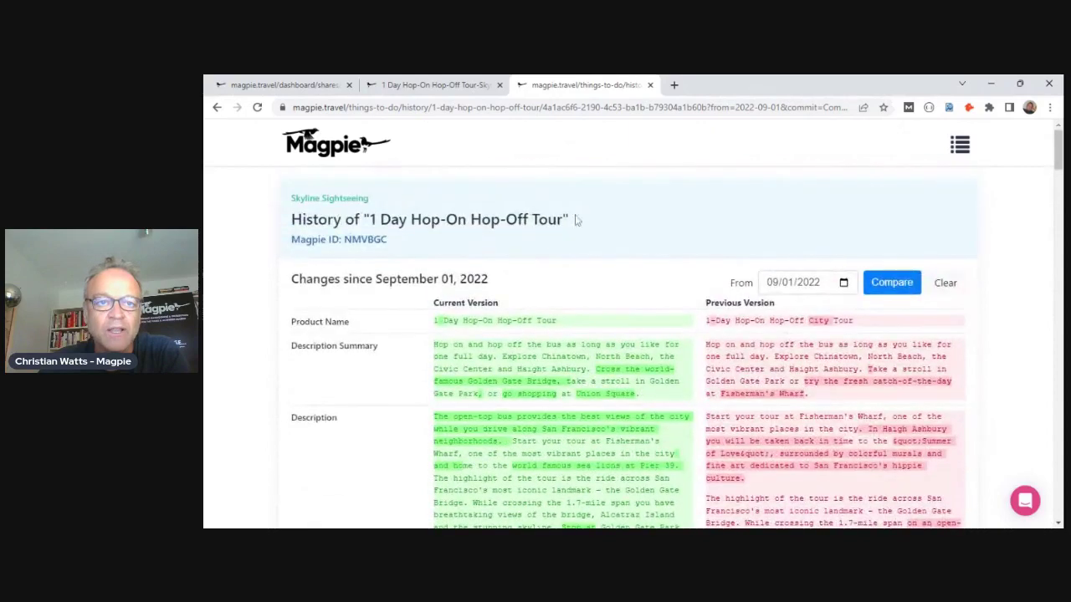
click(435, 84)
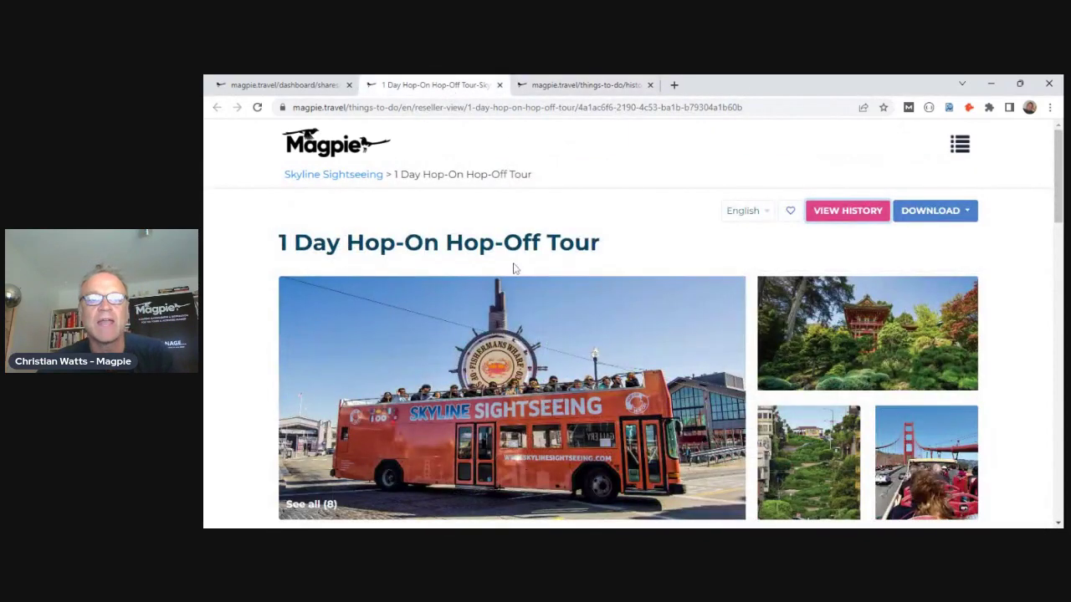
click(355, 179)
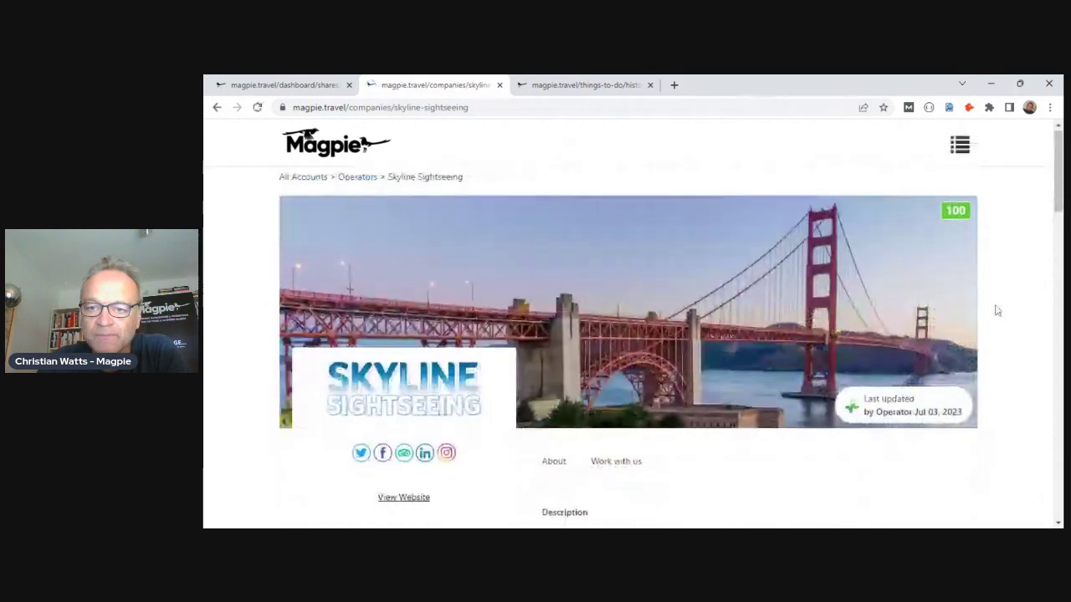
Step: Browse Skyline Sightseeing's listed products, then go back to the email preview tab
scroll(997, 310, down, 2)
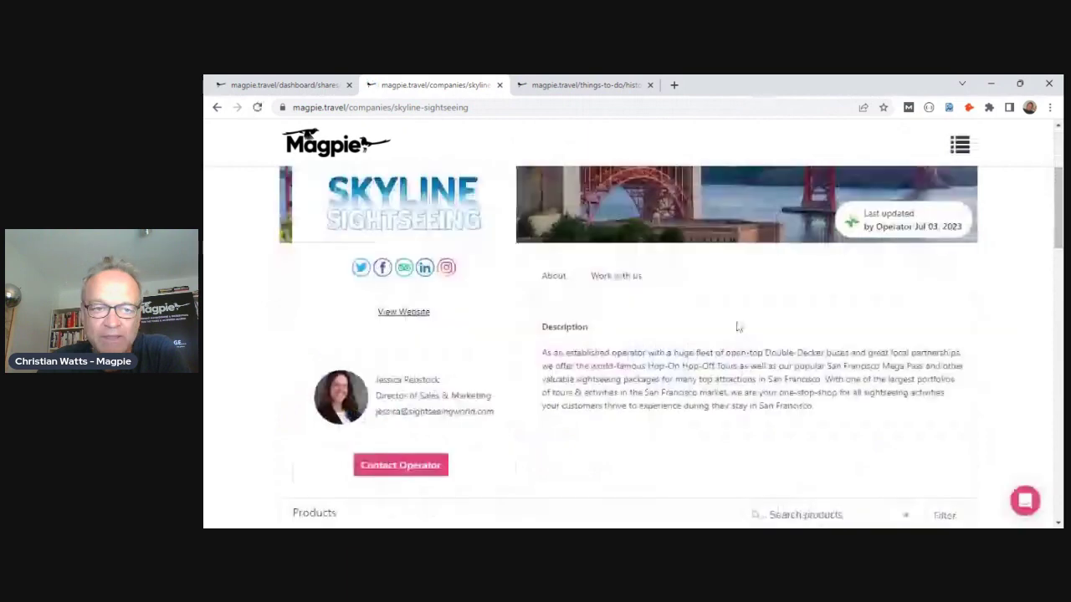
scroll(736, 317, down, 2)
scroll(706, 314, down, 1)
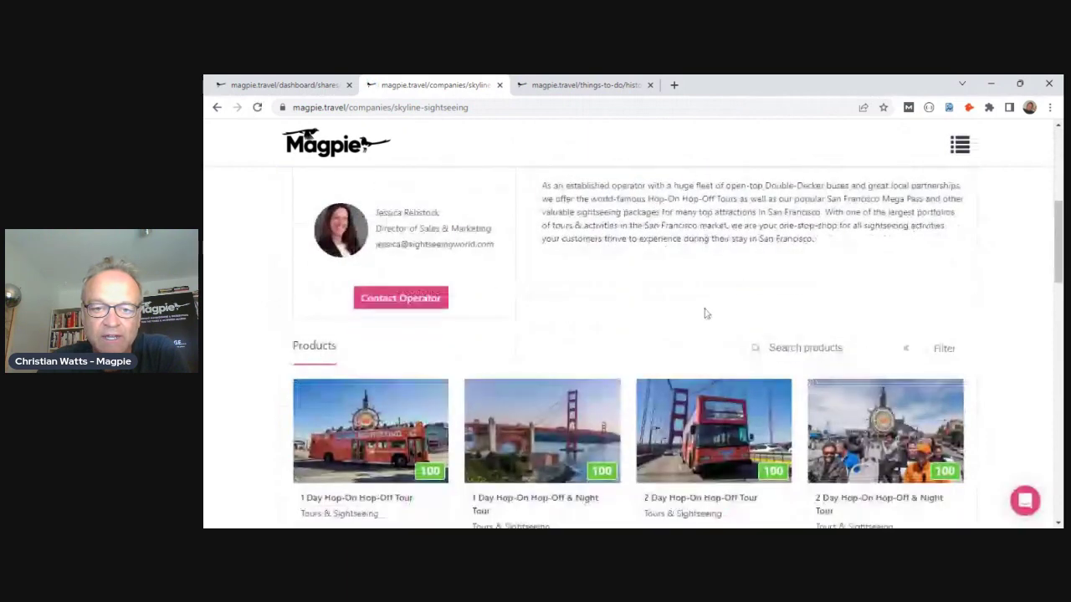
scroll(706, 314, down, 4)
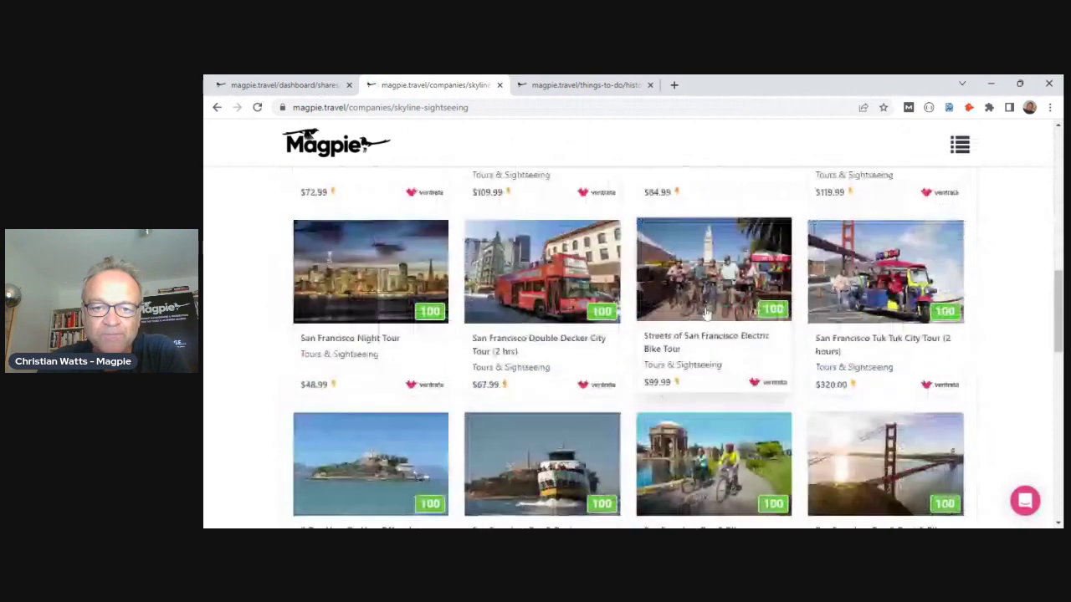
scroll(705, 313, down, 10)
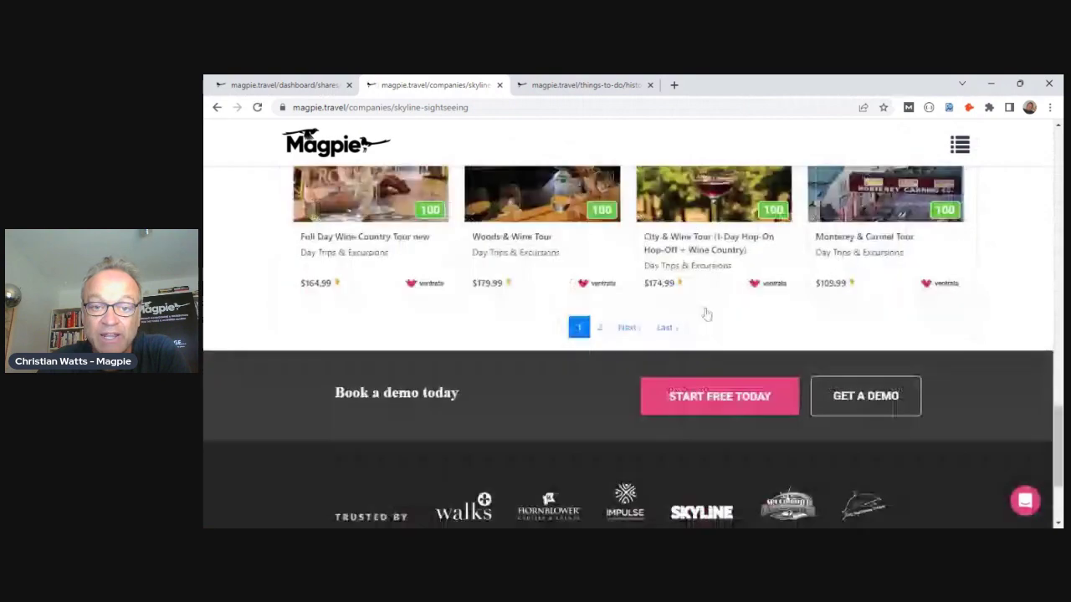
scroll(705, 313, up, 2)
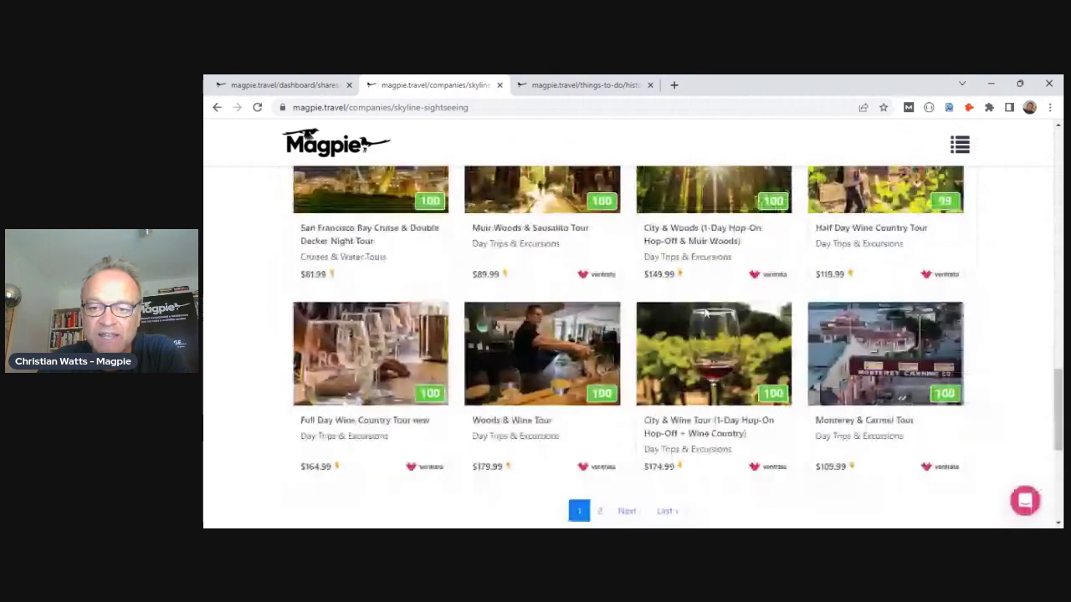
scroll(705, 314, up, 12)
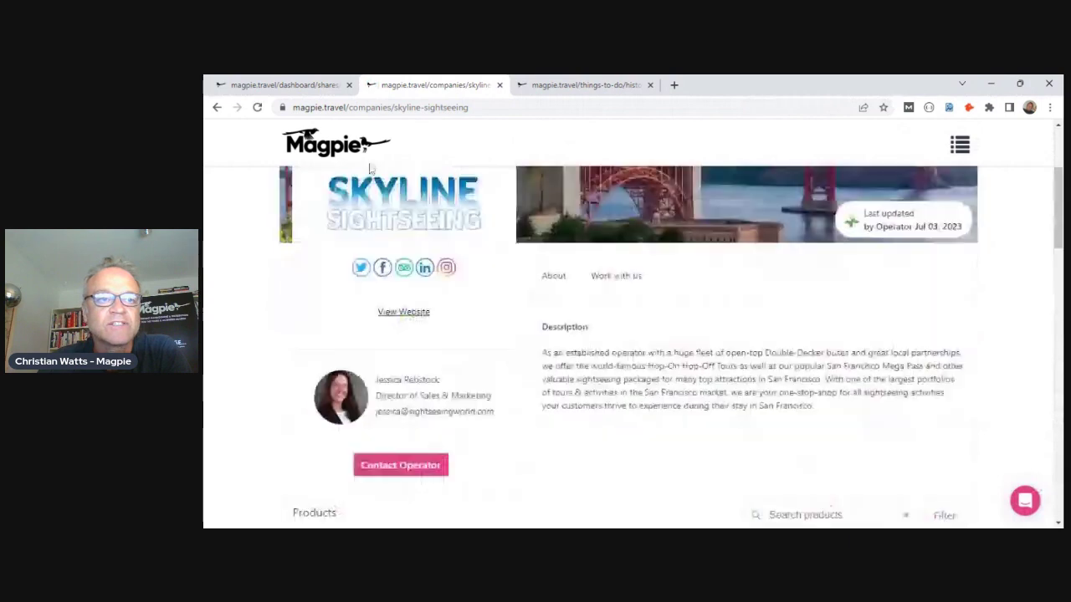
click(299, 85)
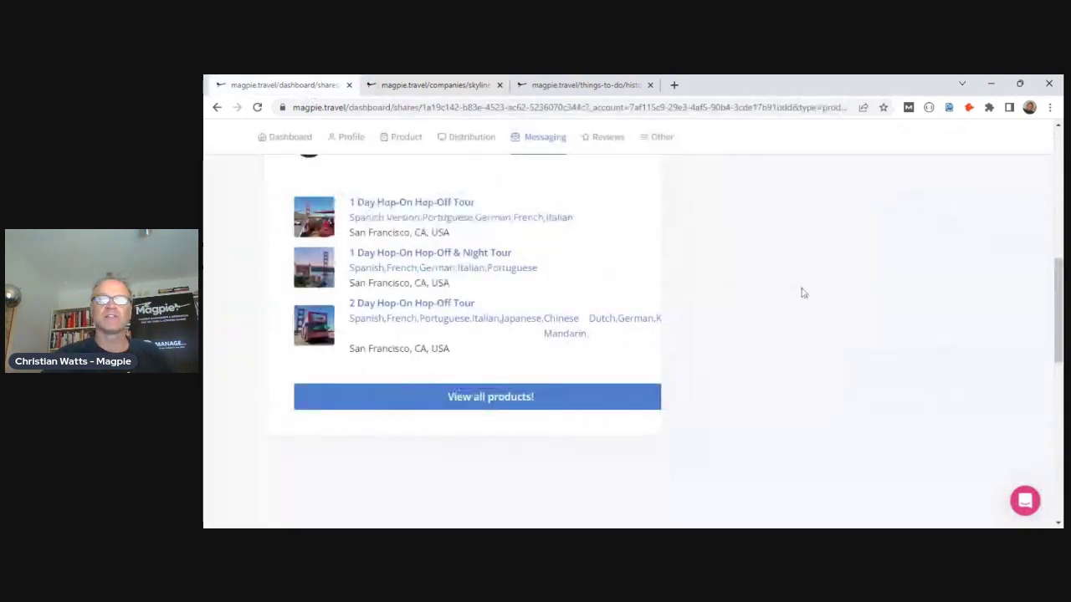
Step: Go to Product > My Products and select the 1 Day Hop-On Hop-Off Tour
scroll(802, 293, up, 10)
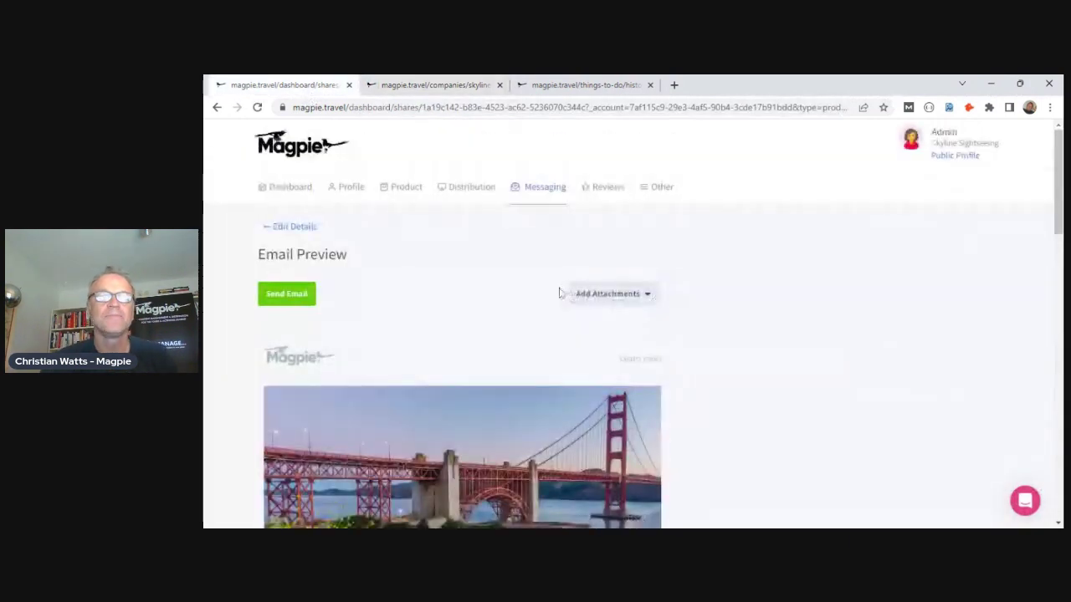
mouse_move(403, 204)
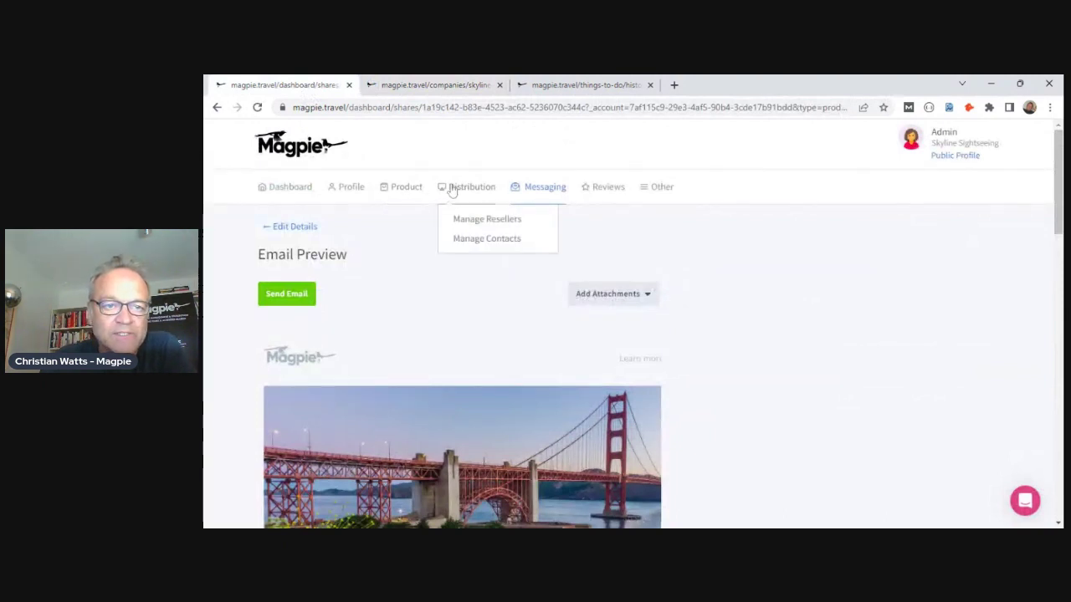
click(407, 222)
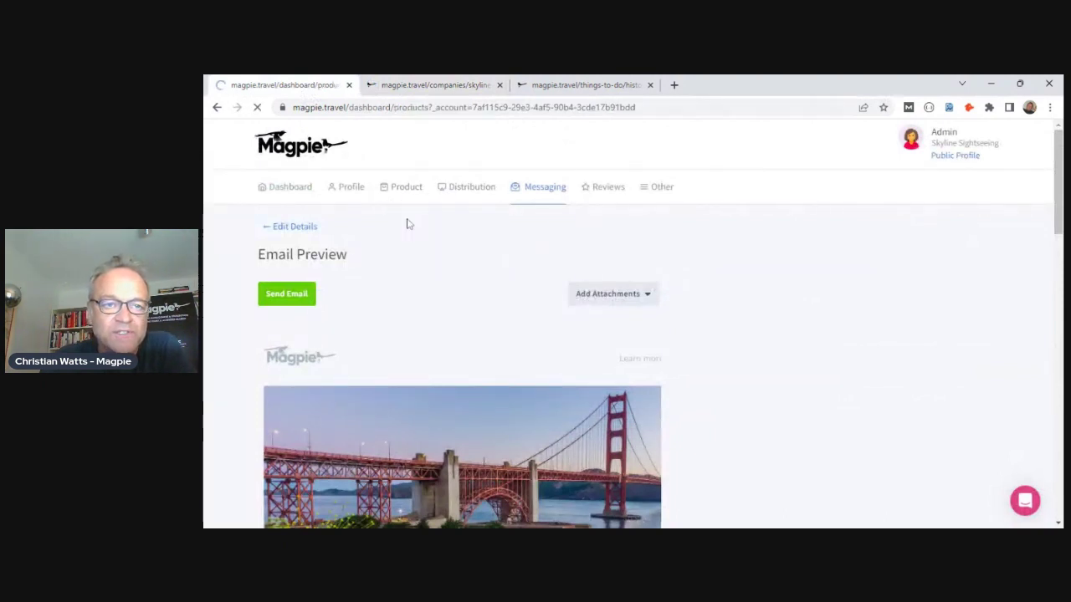
click(380, 316)
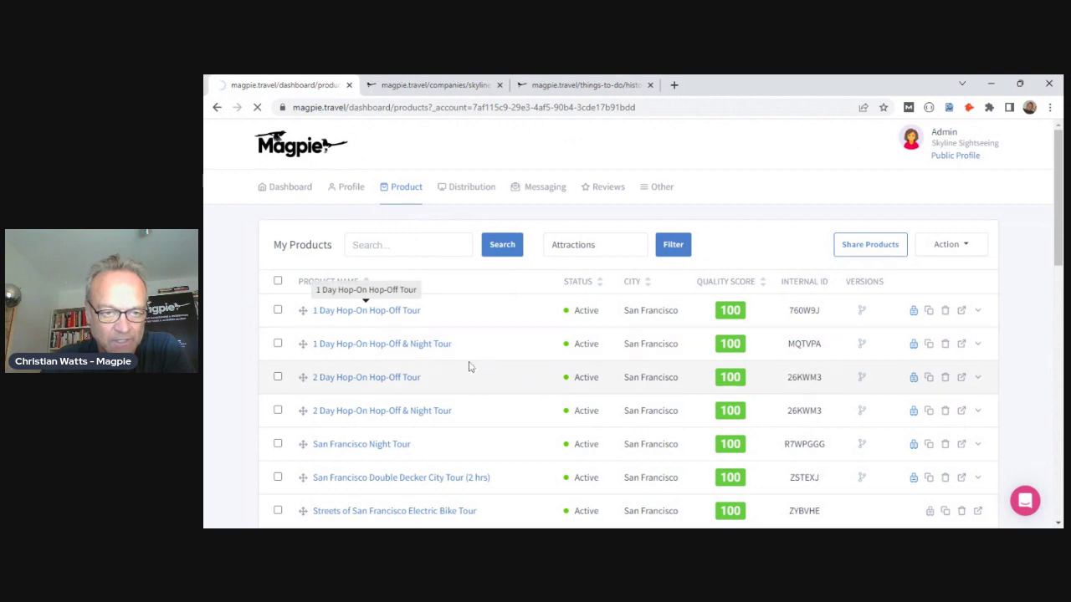
Step: Check the 1 Day Hop-On Hop-Off Tour's Optimization quality score of 100, then view Writing Suggestions
click(359, 316)
click(507, 292)
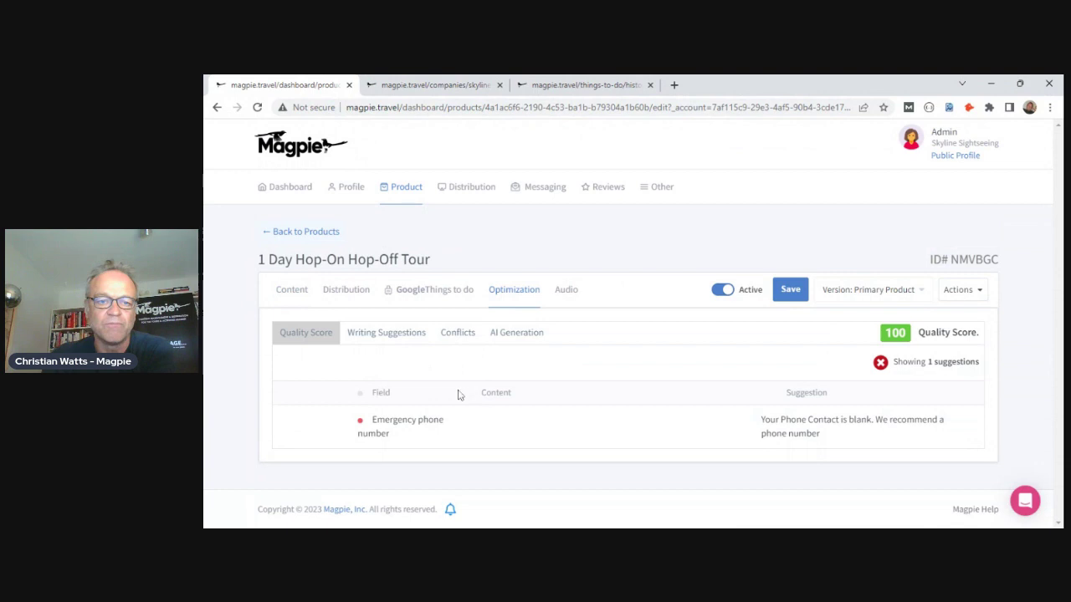
click(390, 335)
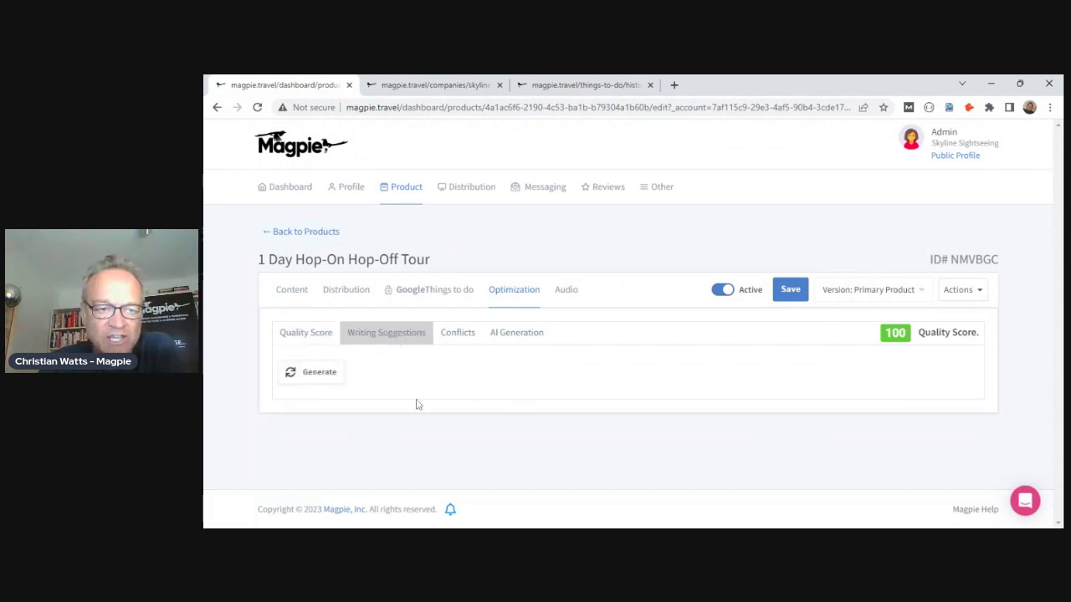
Step: Generate description suggestions and review the five improvements scored 85/100
click(315, 372)
scroll(623, 406, down, 1)
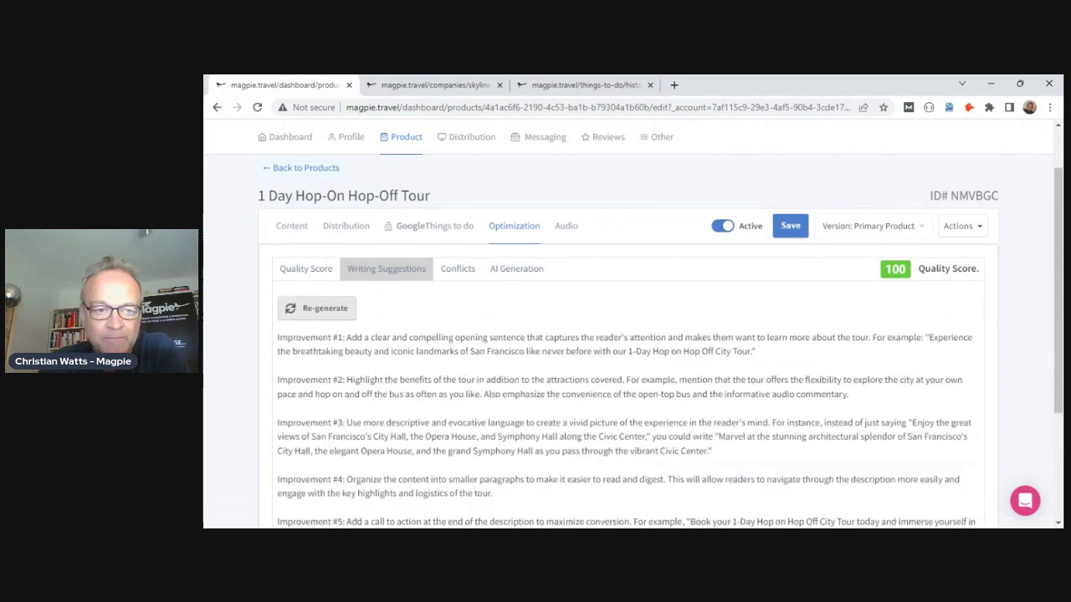
scroll(373, 308, down, 2)
scroll(373, 308, up, 1)
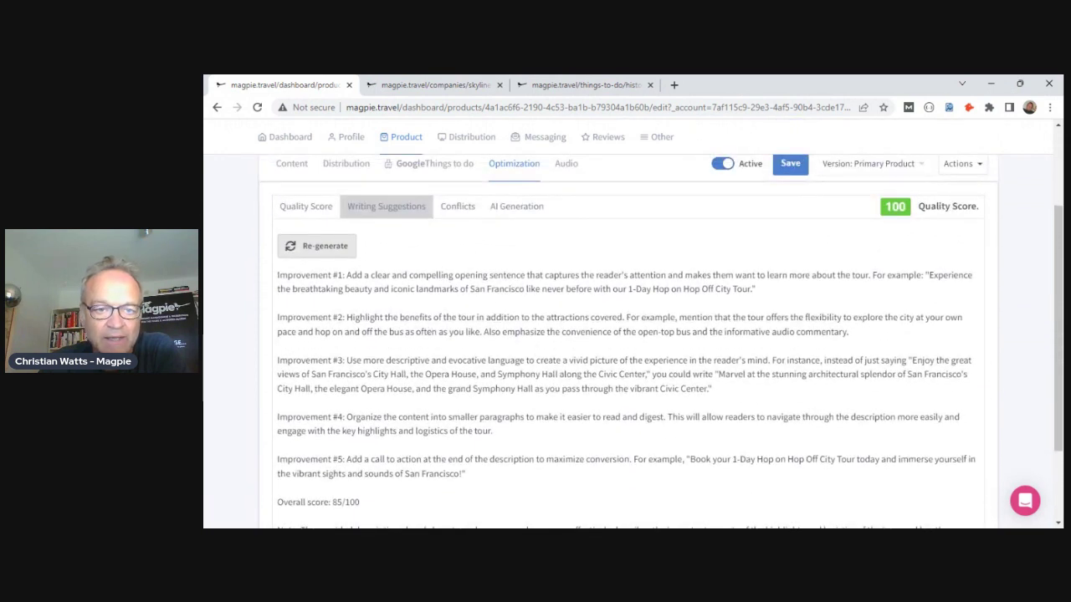
scroll(474, 401, down, 1)
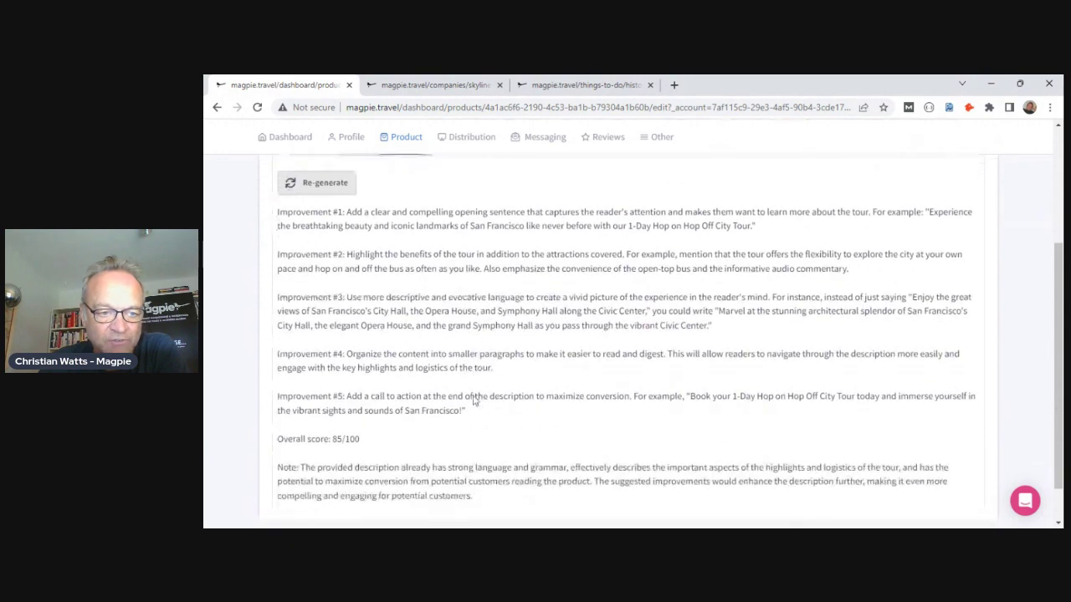
scroll(405, 445, down, 1)
scroll(404, 445, up, 3)
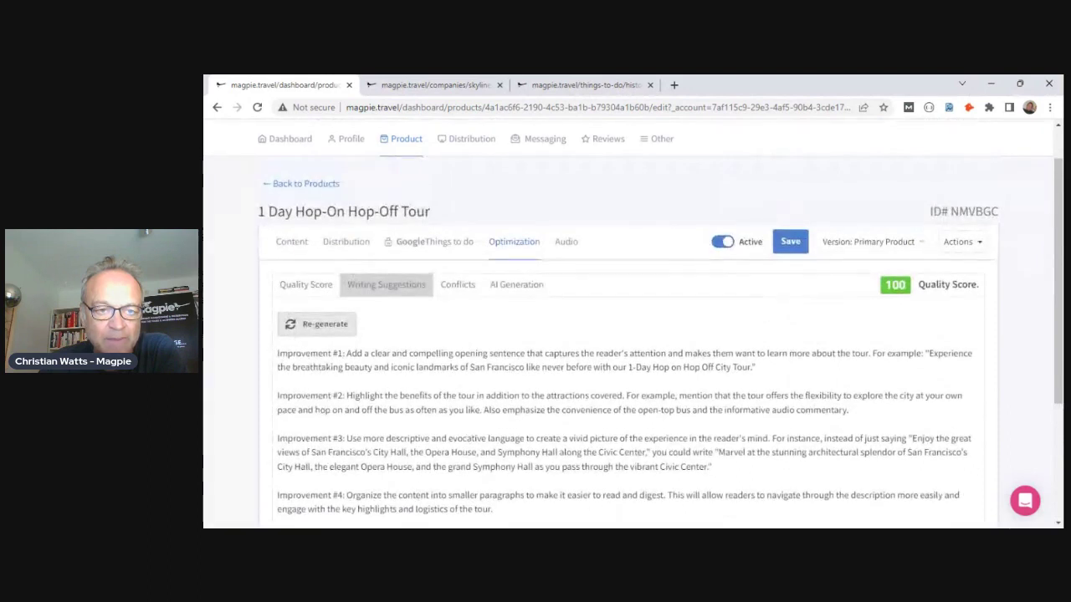
Step: Show the tour's conflicts and highlight the clashing '1 day' and '2 hours' duration statements
click(457, 284)
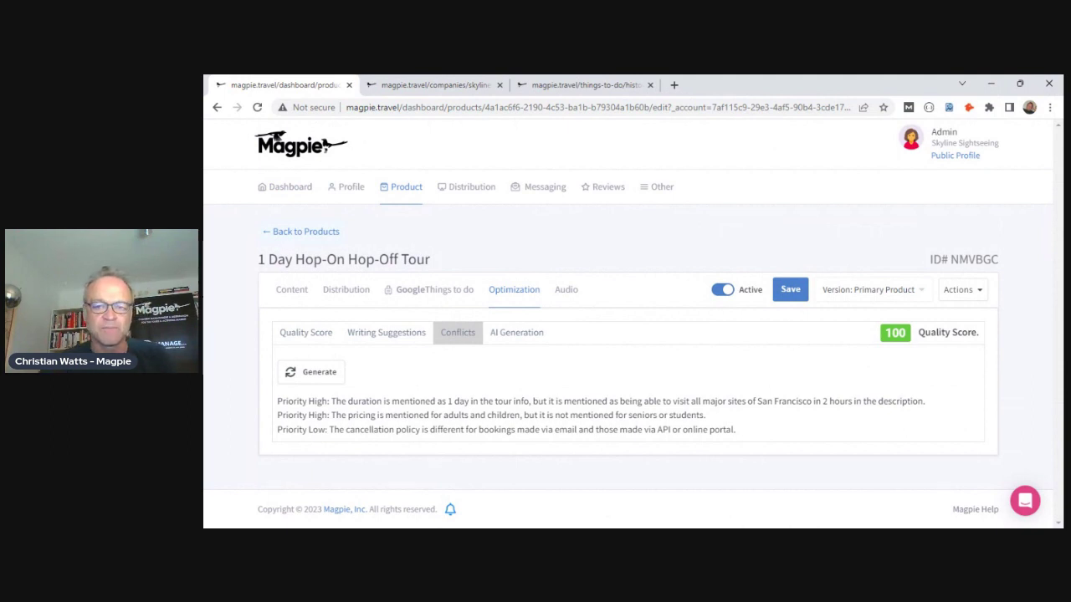
drag(331, 401, 471, 402)
drag(653, 401, 897, 402)
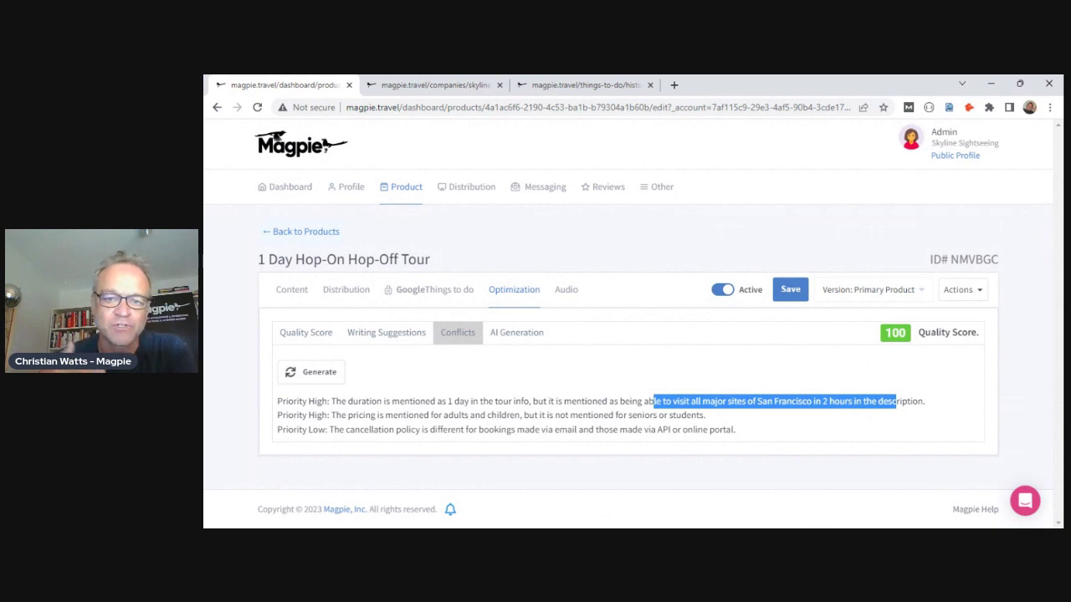
Step: Bring up the AI Generation panel and review the title, summary, description and four highlights fields
click(519, 335)
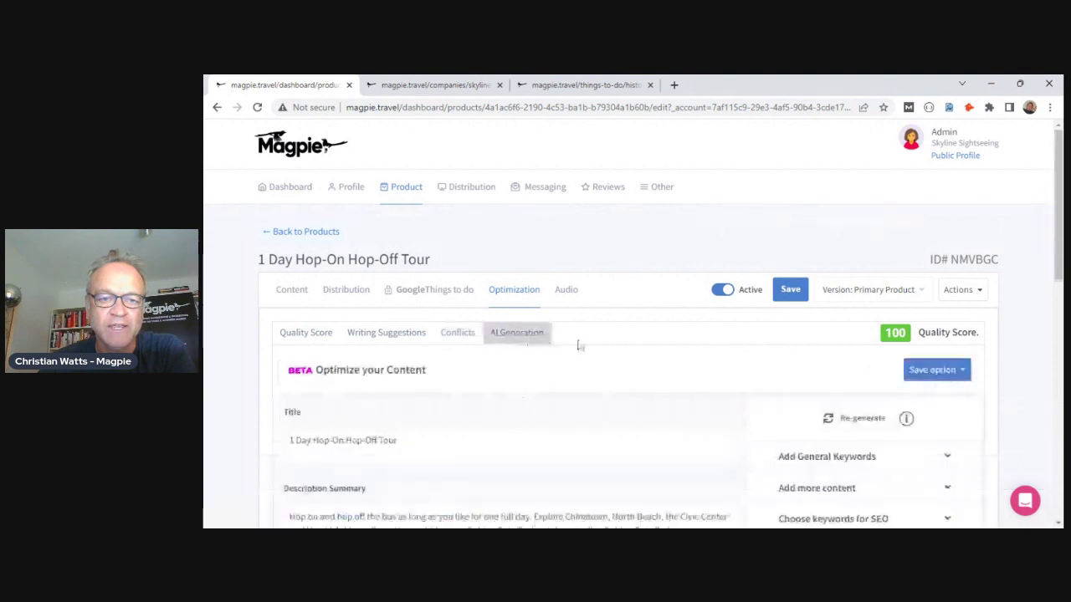
scroll(681, 342, down, 1)
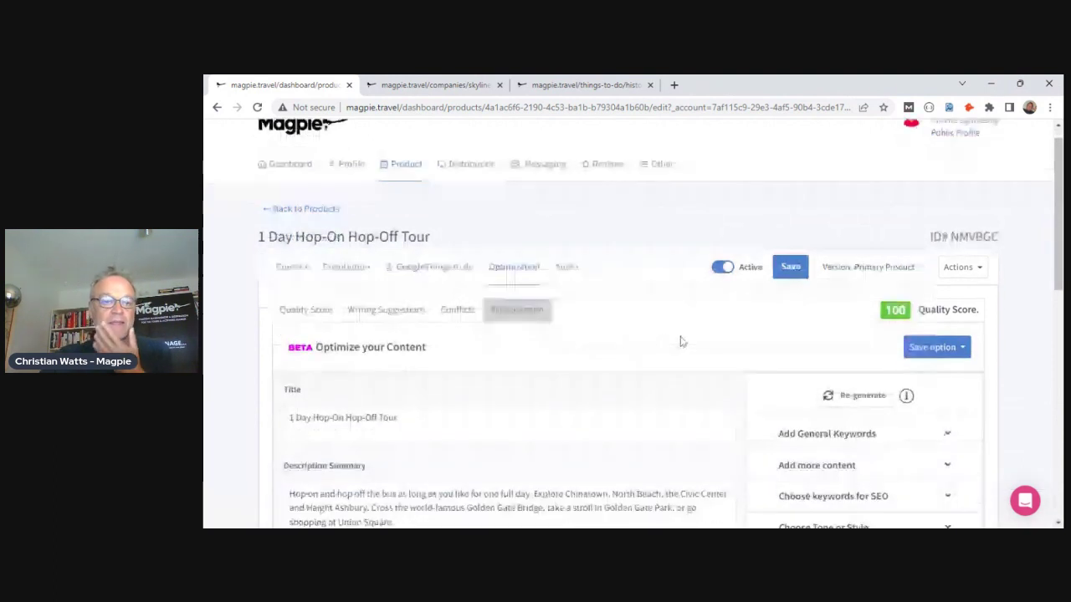
scroll(682, 341, down, 2)
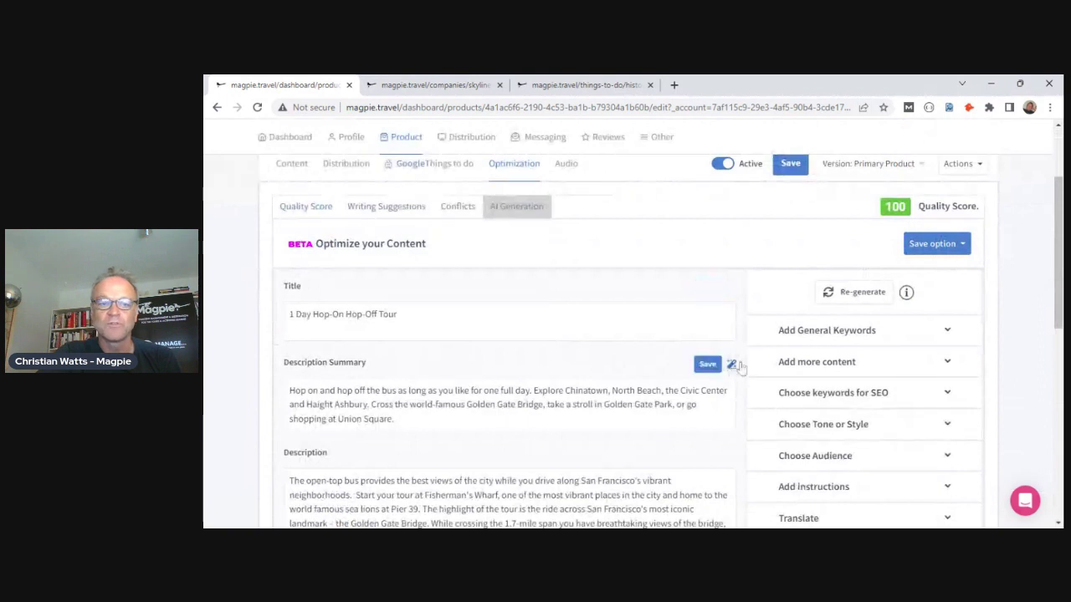
scroll(1058, 278, down, 2)
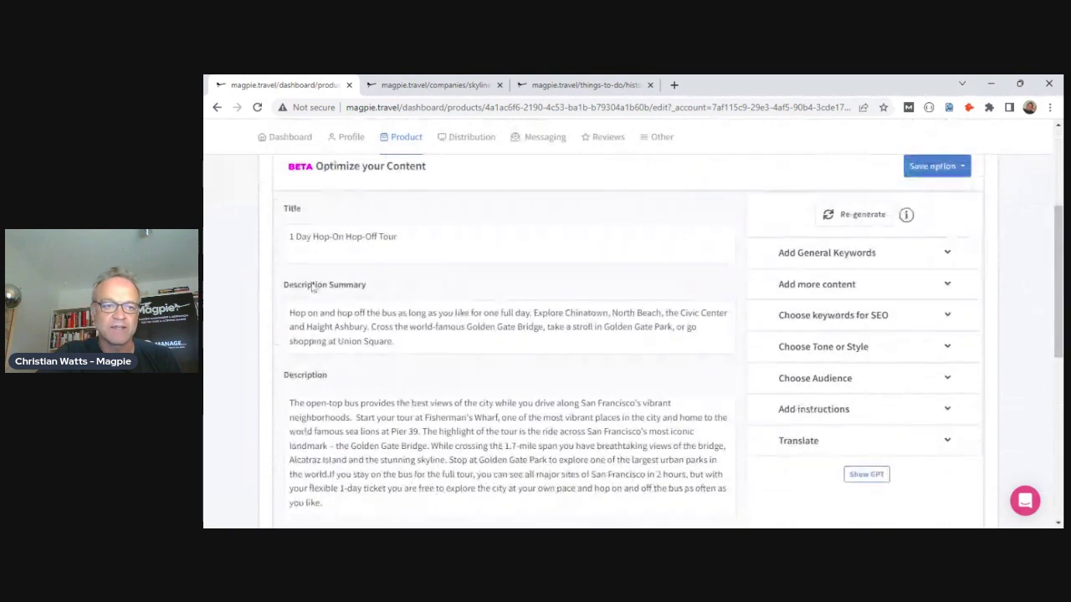
scroll(695, 386, down, 5)
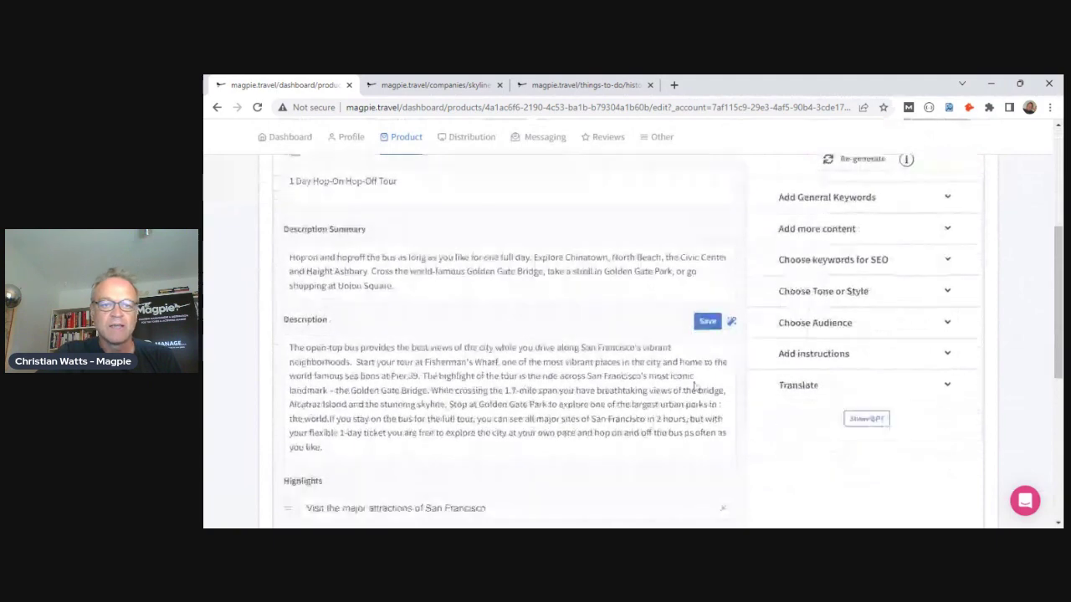
scroll(673, 320, down, 1)
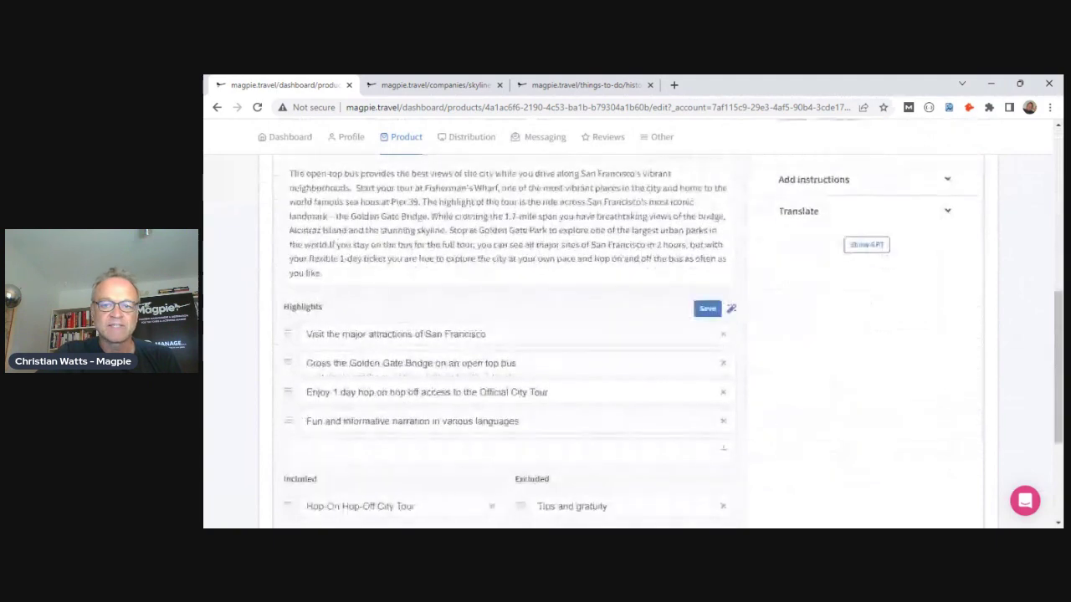
scroll(672, 320, up, 5)
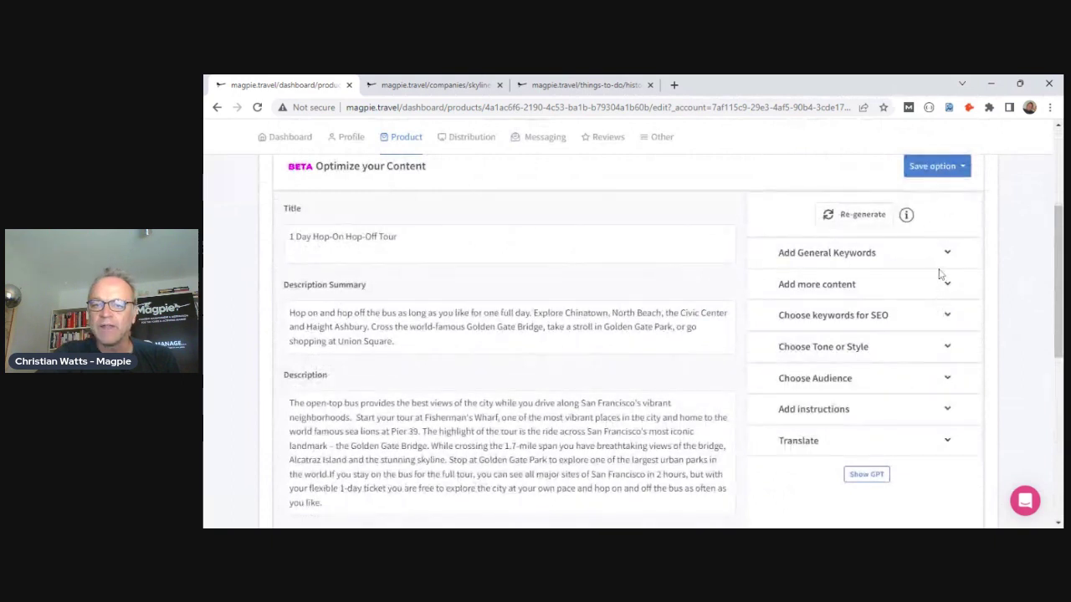
Step: Add Alcatraz Island and Official City Tour to the SEO keywords and save them
click(949, 316)
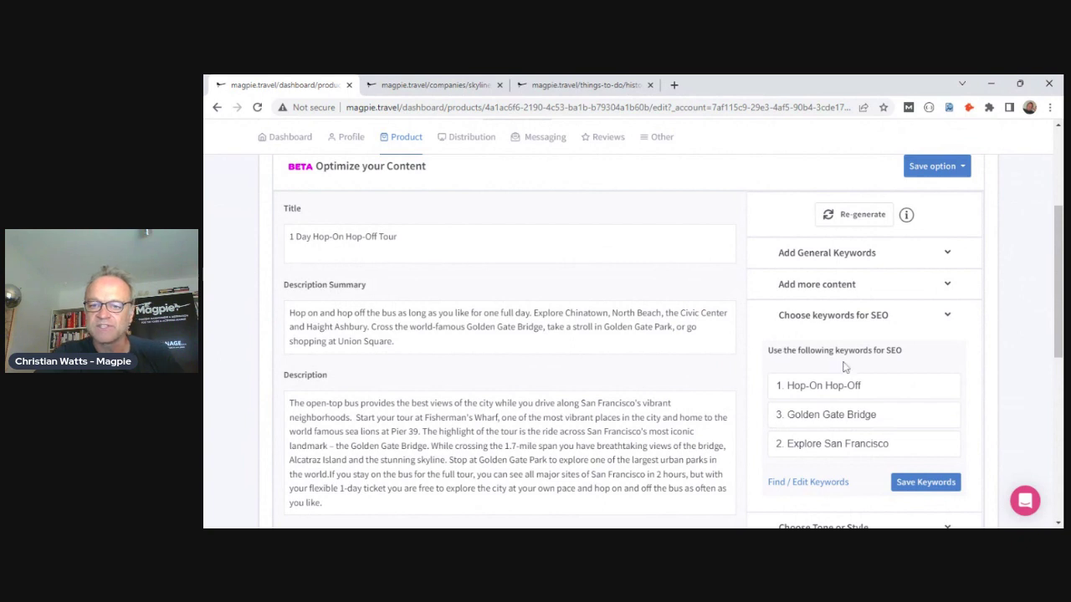
click(829, 482)
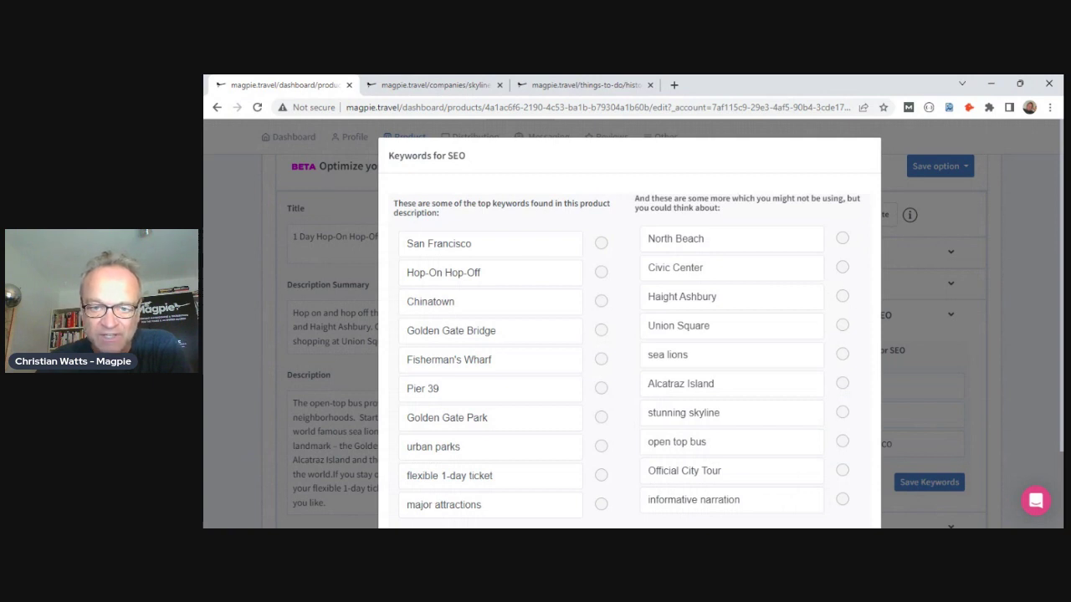
scroll(834, 346, down, 1)
click(841, 320)
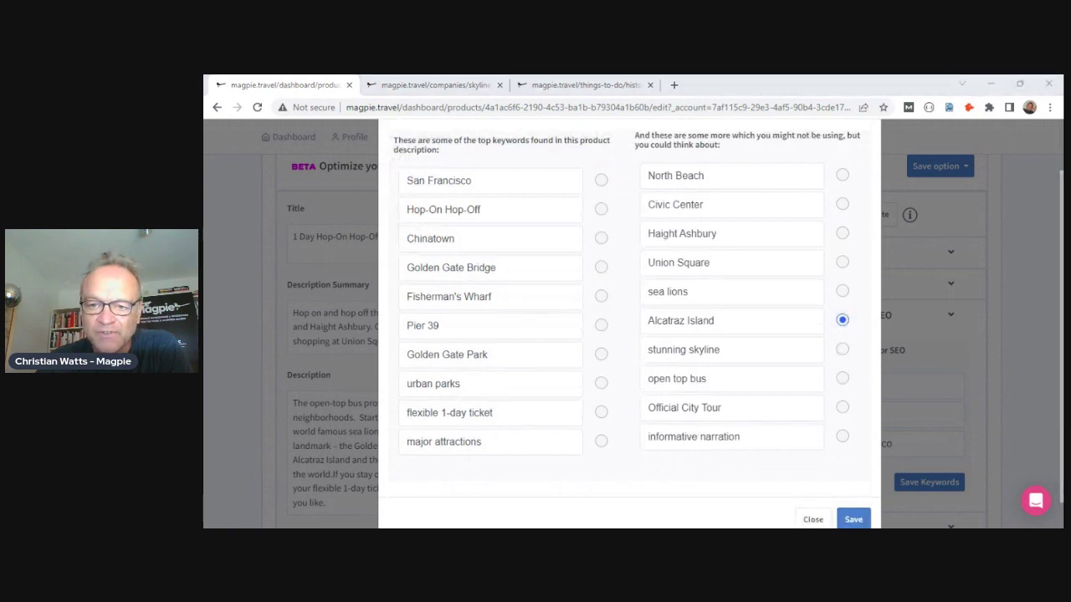
click(841, 407)
click(852, 518)
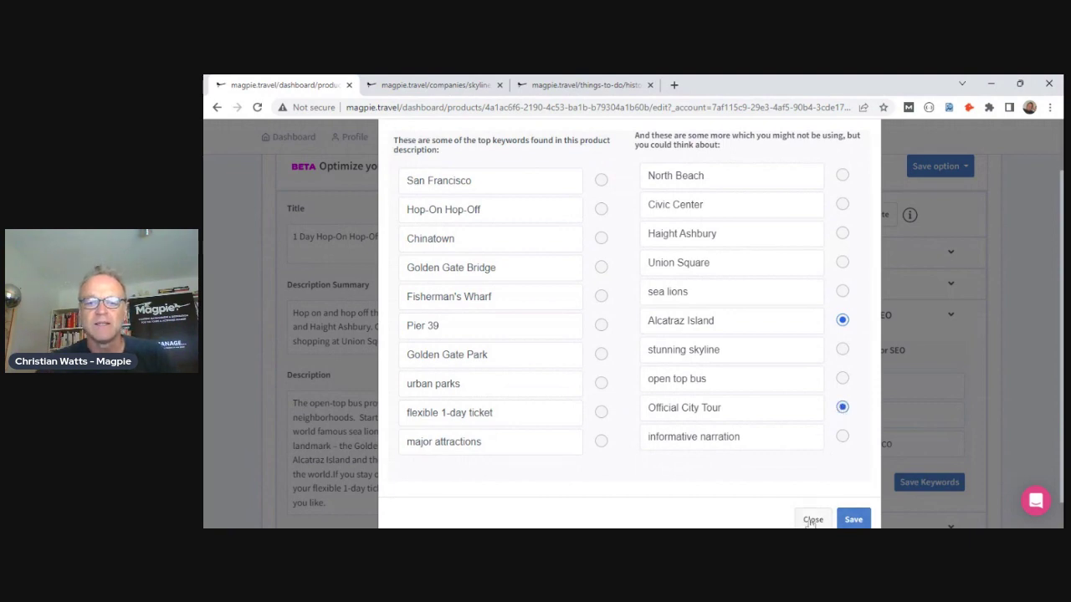
scroll(993, 408, up, 1)
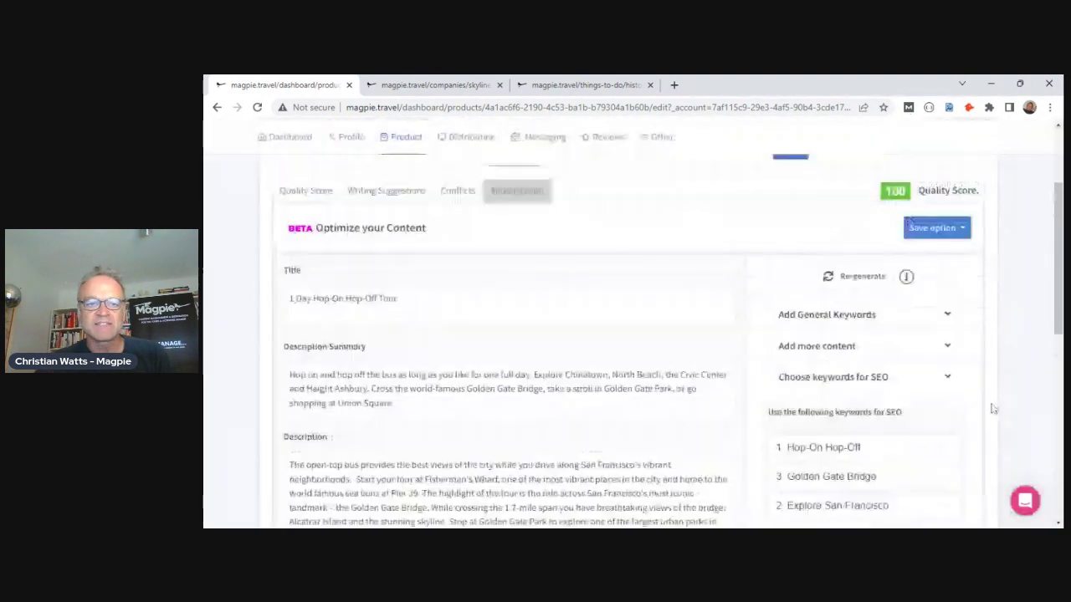
Step: Translate the tour content into French (France), yielding the title 'Visite de 1 jour en Hop-On Hop-Off'
scroll(993, 408, down, 2)
scroll(993, 408, down, 1)
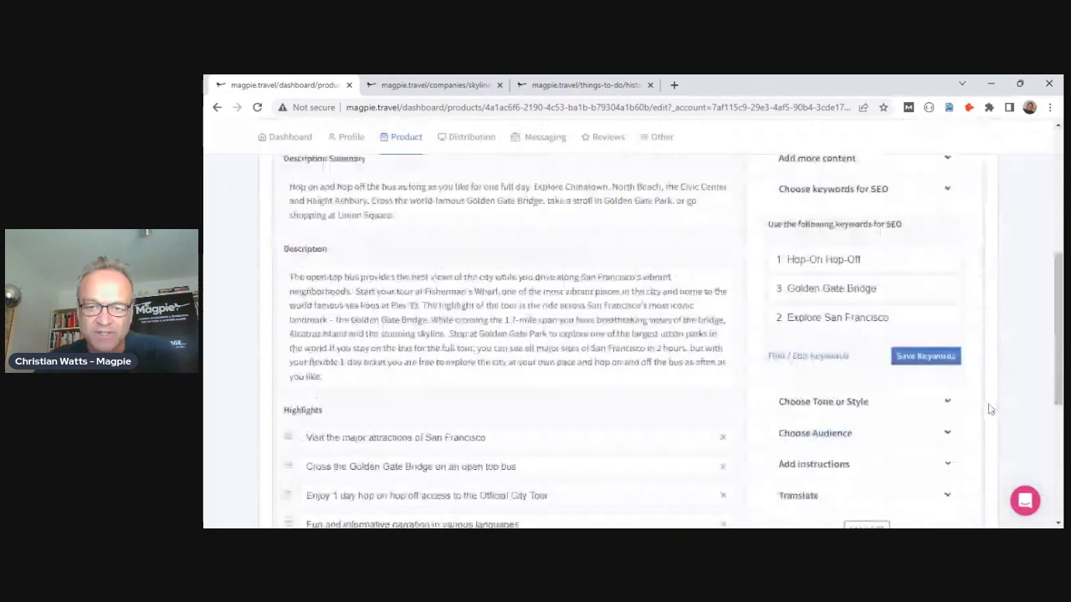
scroll(868, 391, down, 2)
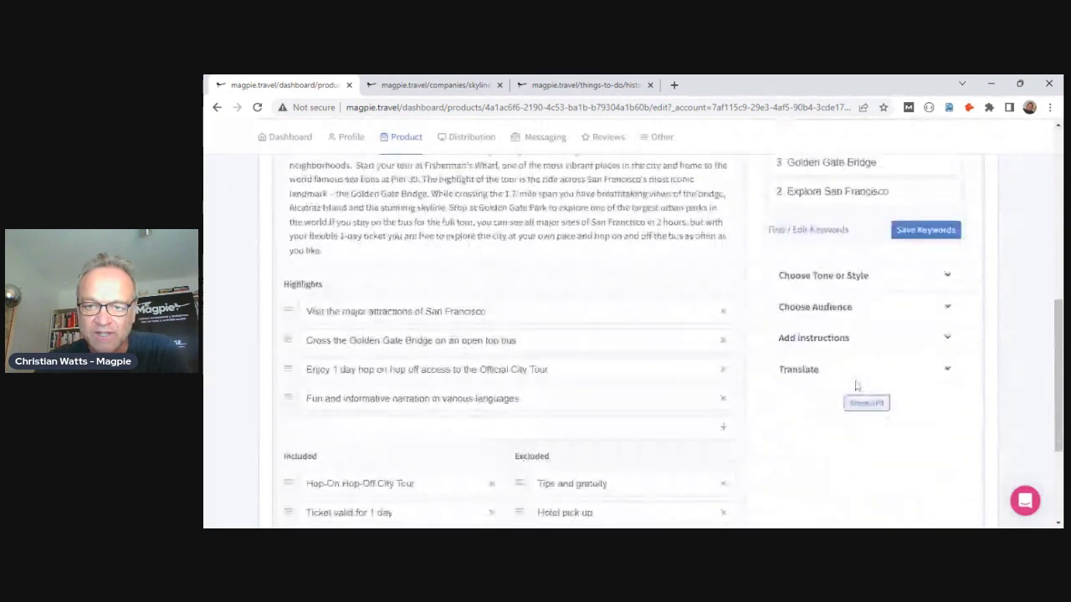
click(830, 375)
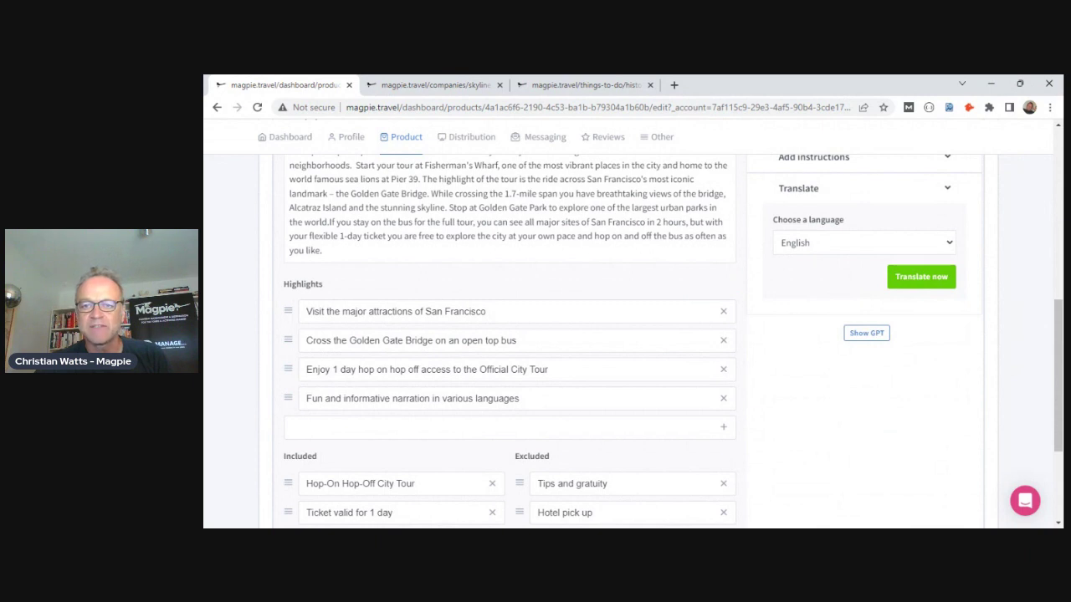
click(905, 308)
click(920, 279)
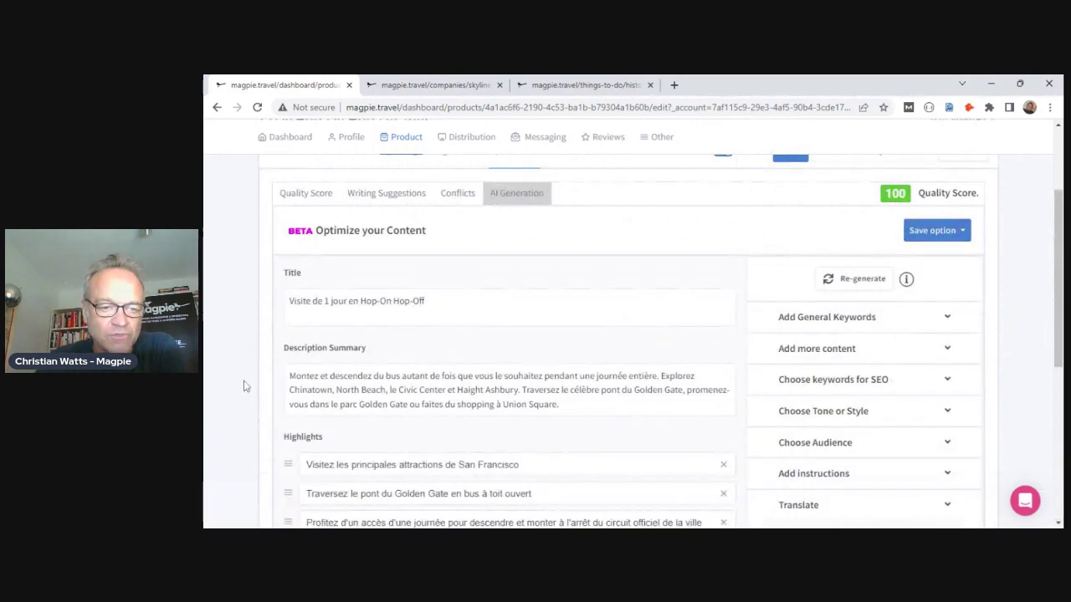
scroll(244, 386, down, 2)
scroll(236, 387, down, 2)
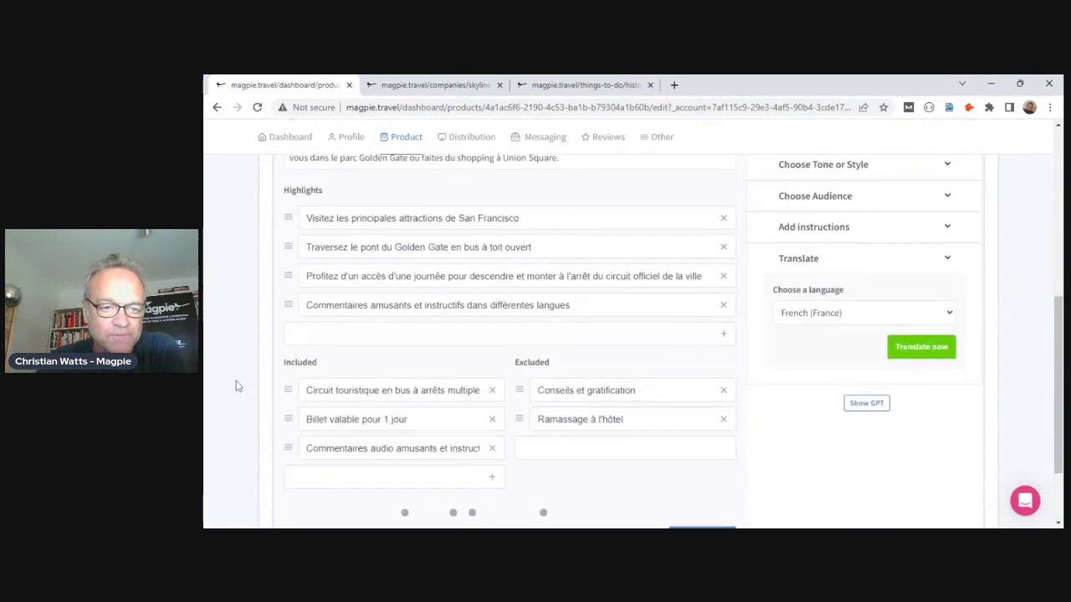
scroll(236, 386, up, 2)
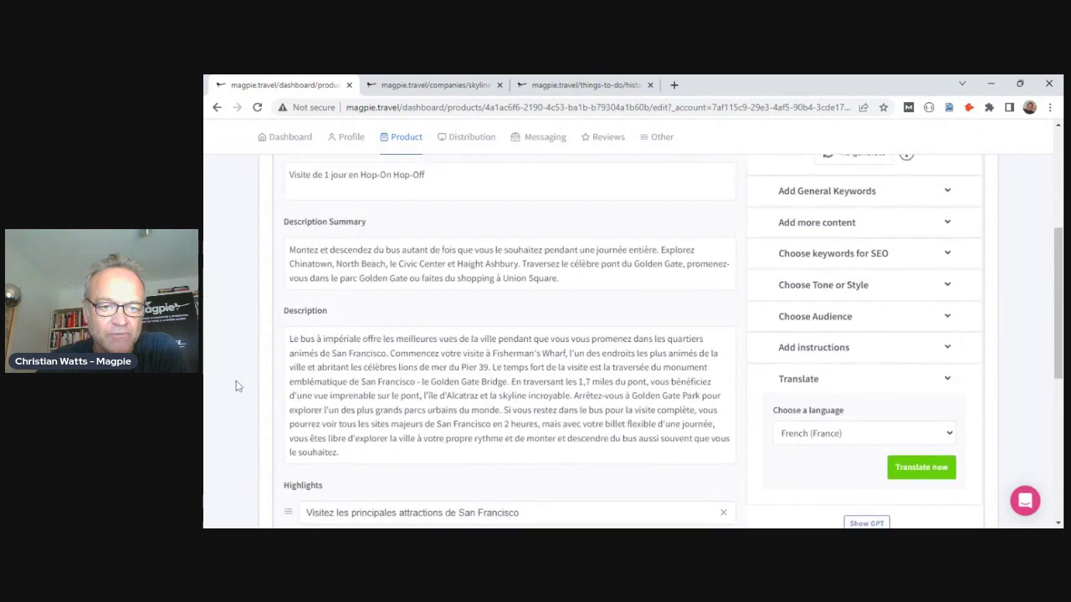
scroll(236, 386, up, 1)
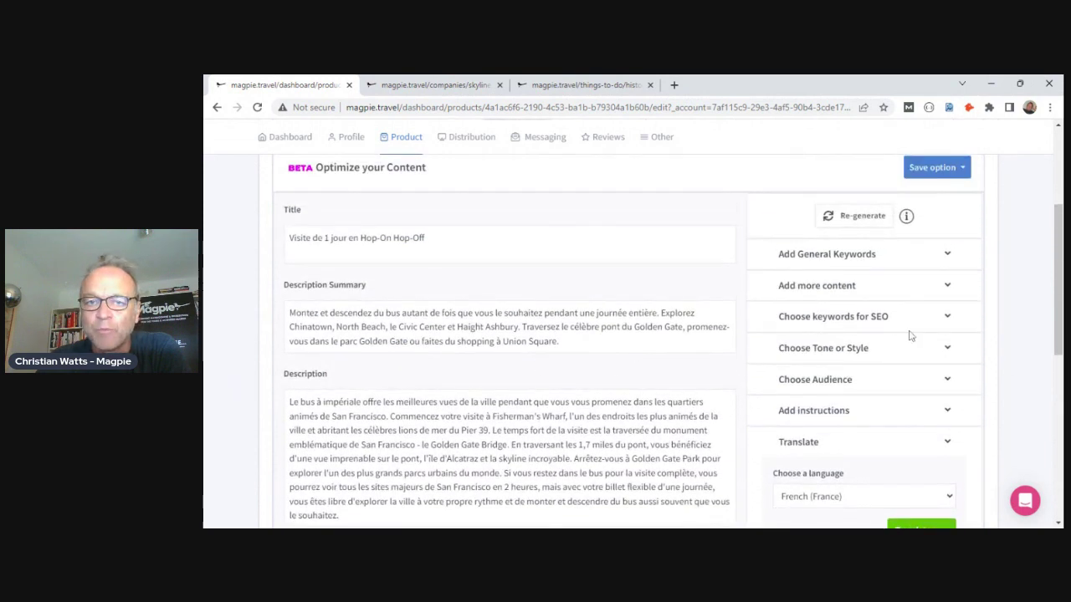
scroll(586, 318, up, 2)
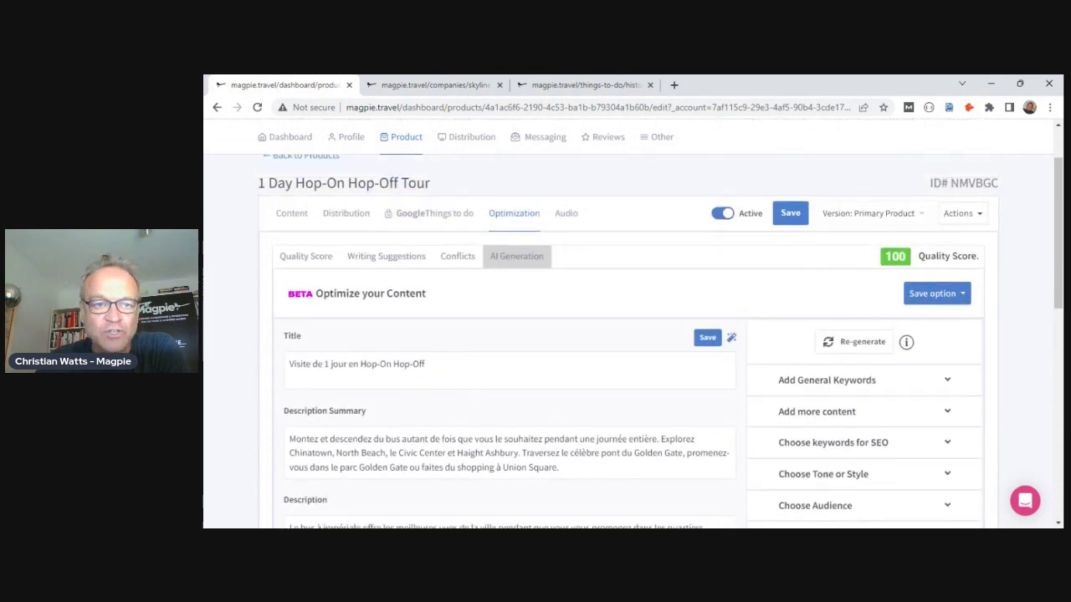
click(954, 296)
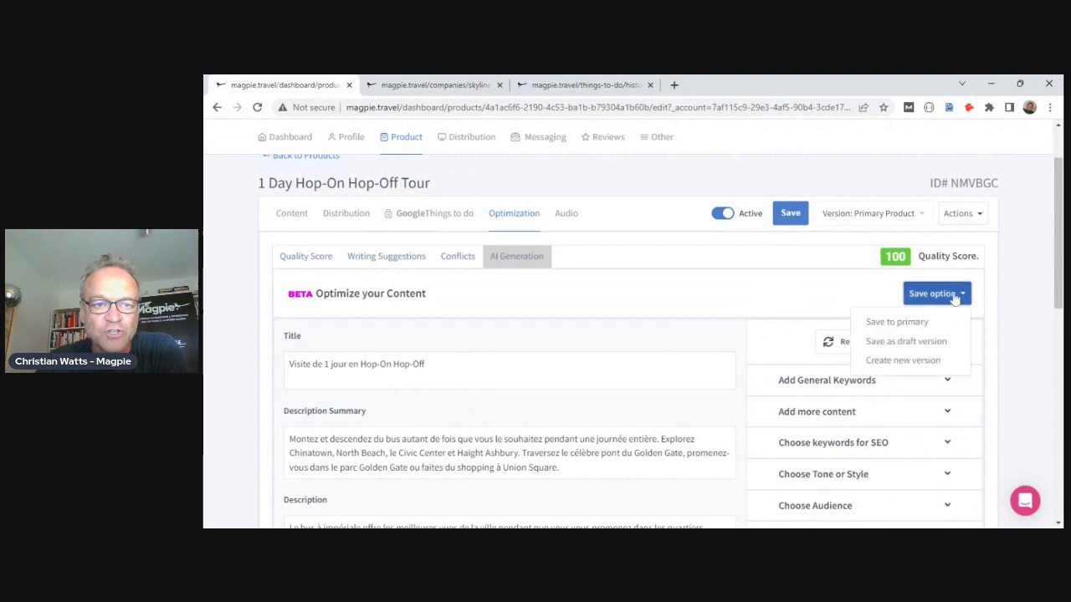
click(899, 362)
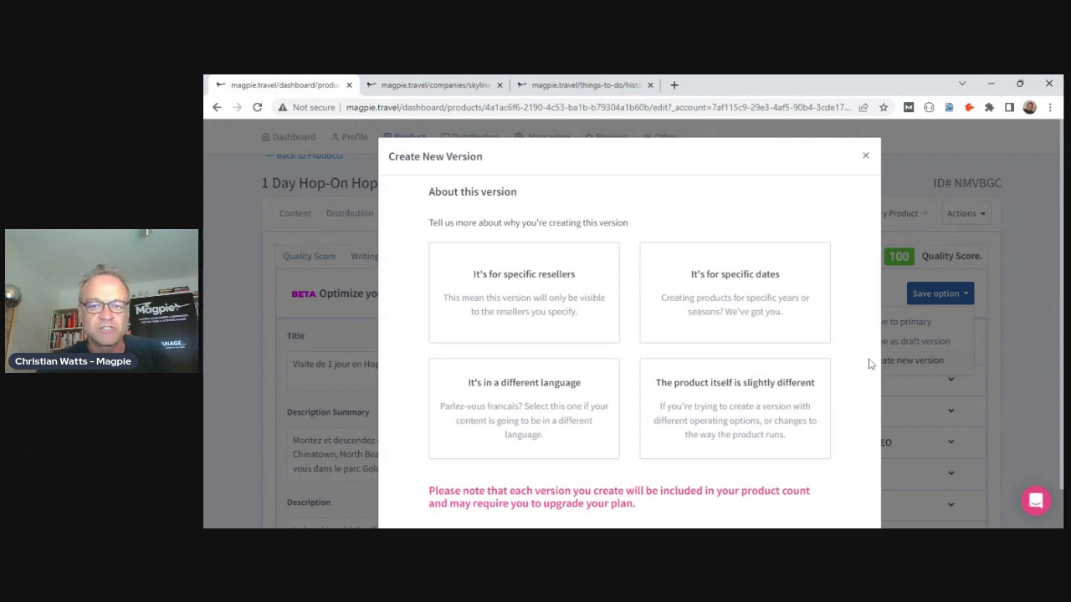
click(578, 401)
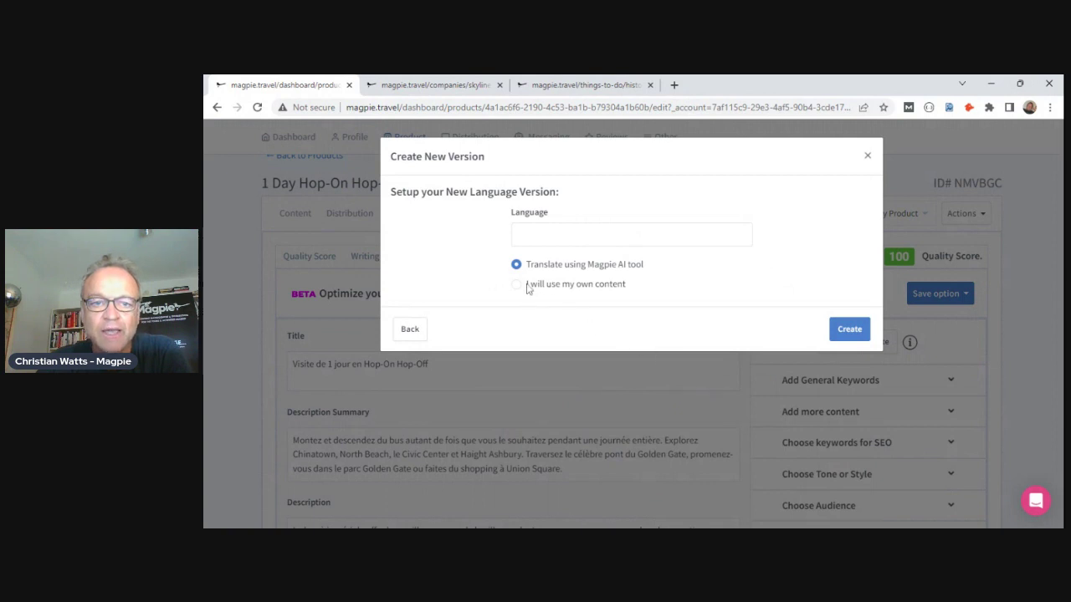
click(569, 235)
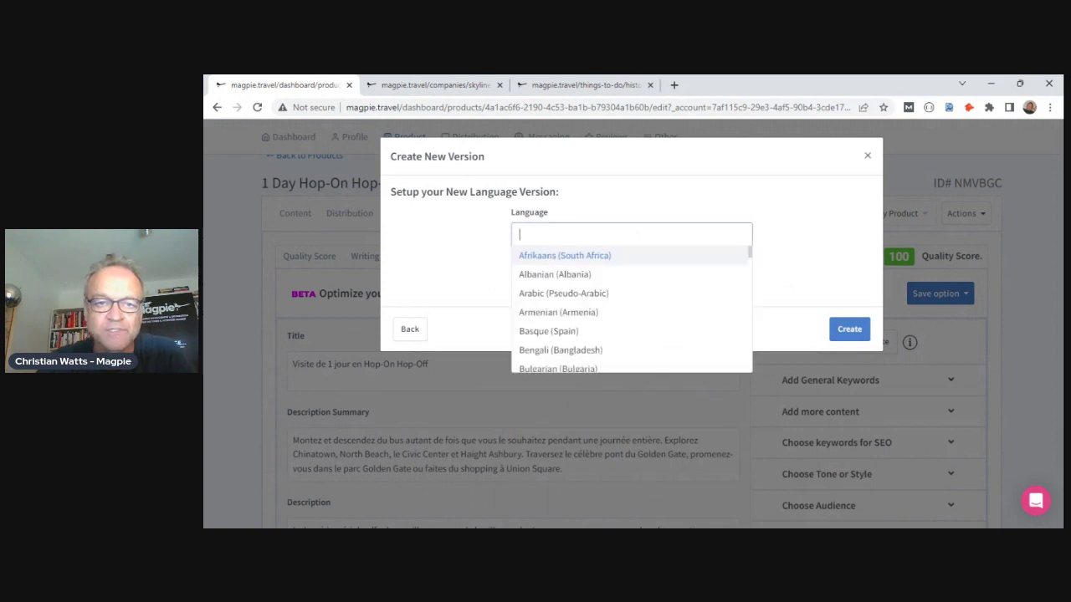
text(French)
click(849, 257)
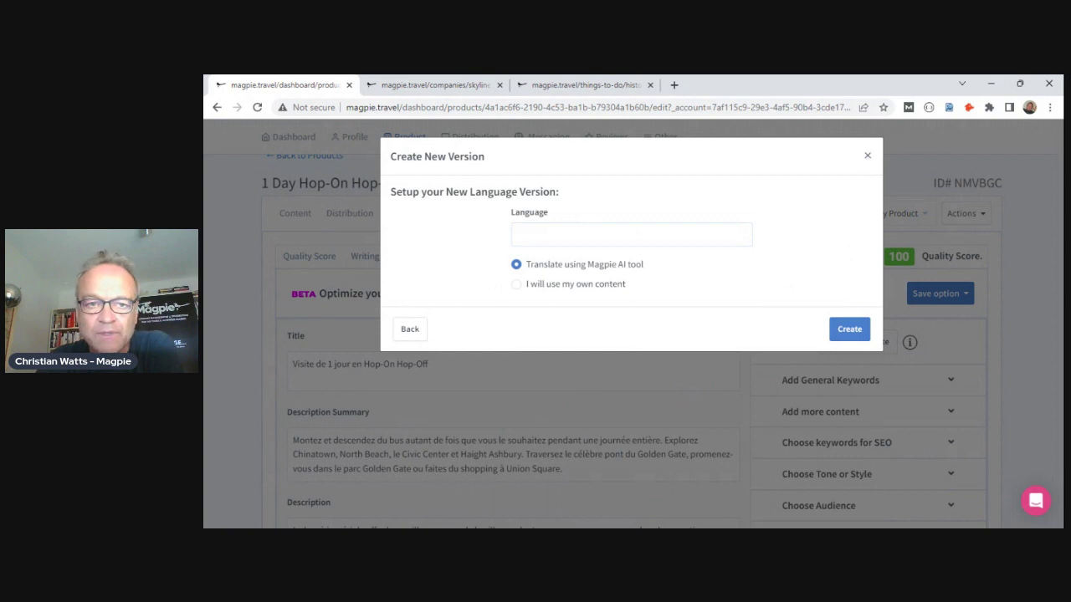
click(631, 234)
text(French)
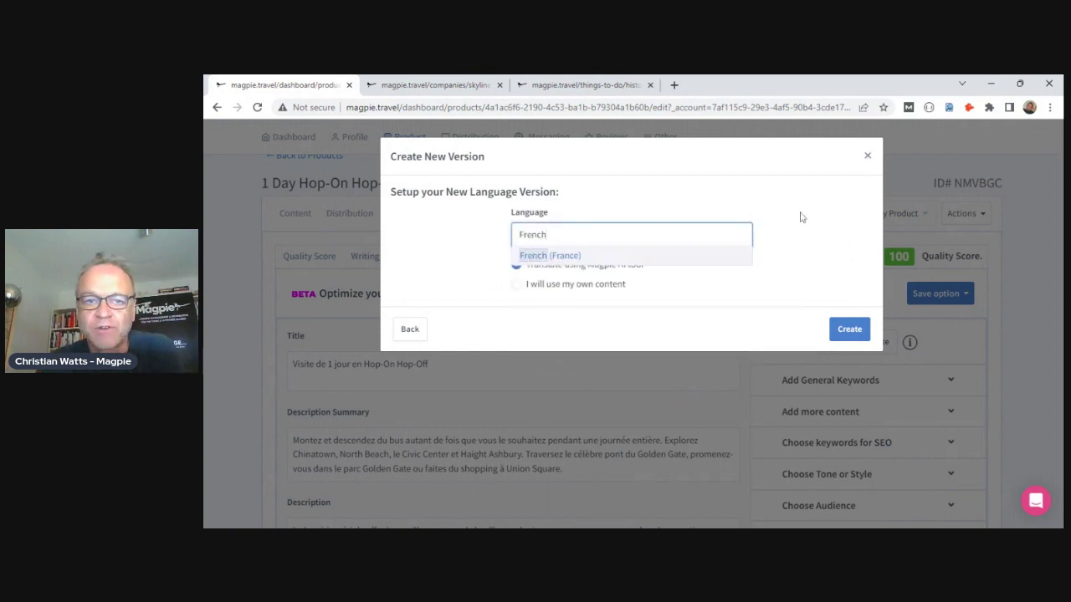
click(867, 157)
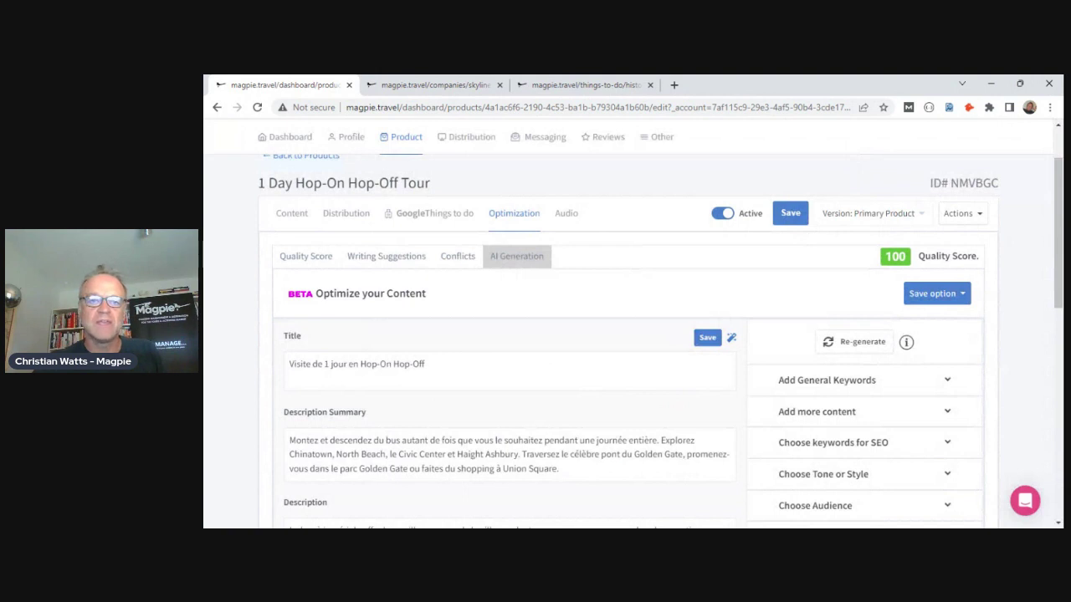
scroll(634, 342, down, 1)
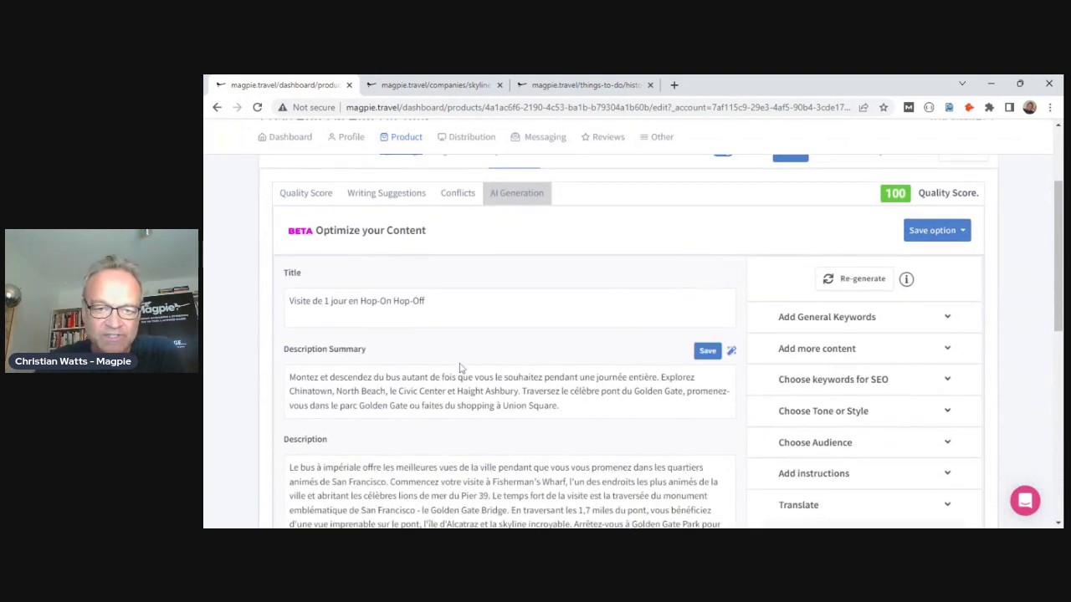
scroll(586, 352, down, 2)
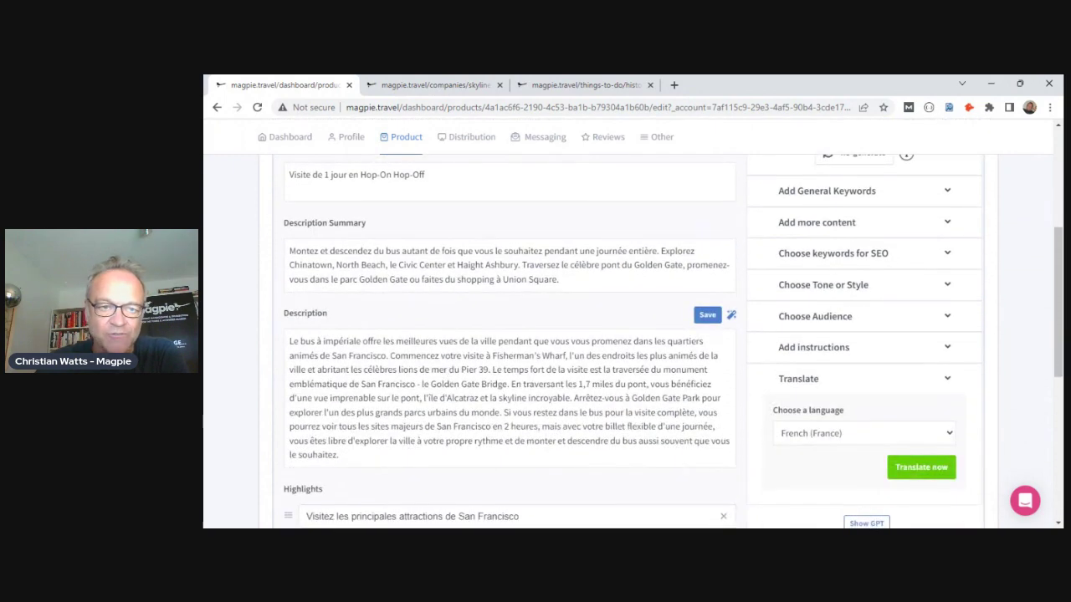
Step: Generate a professional-tone description for adventure seekers and save it as the new description
click(731, 319)
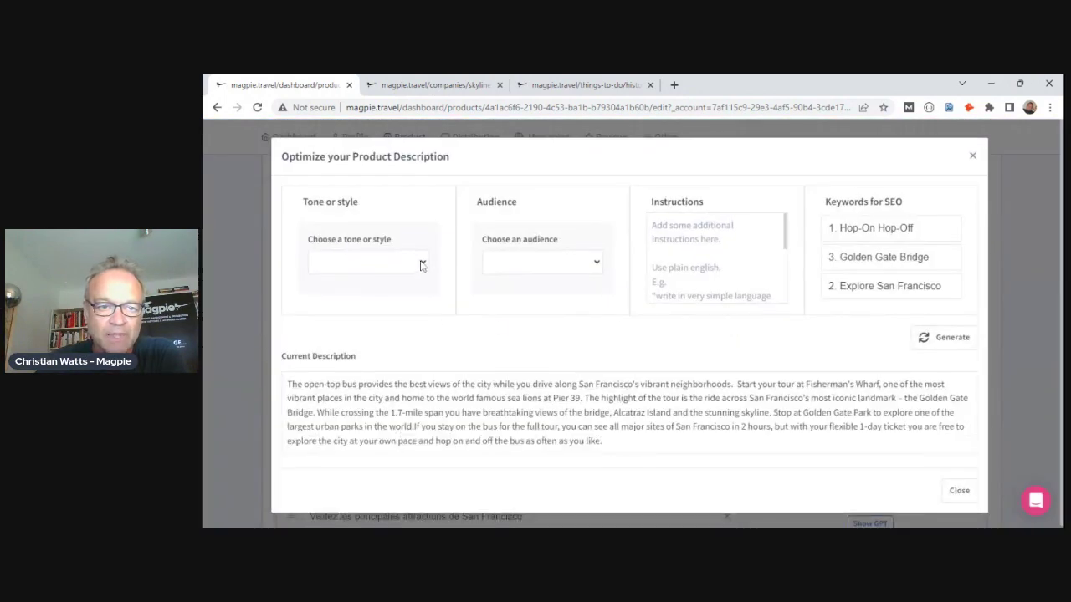
click(399, 281)
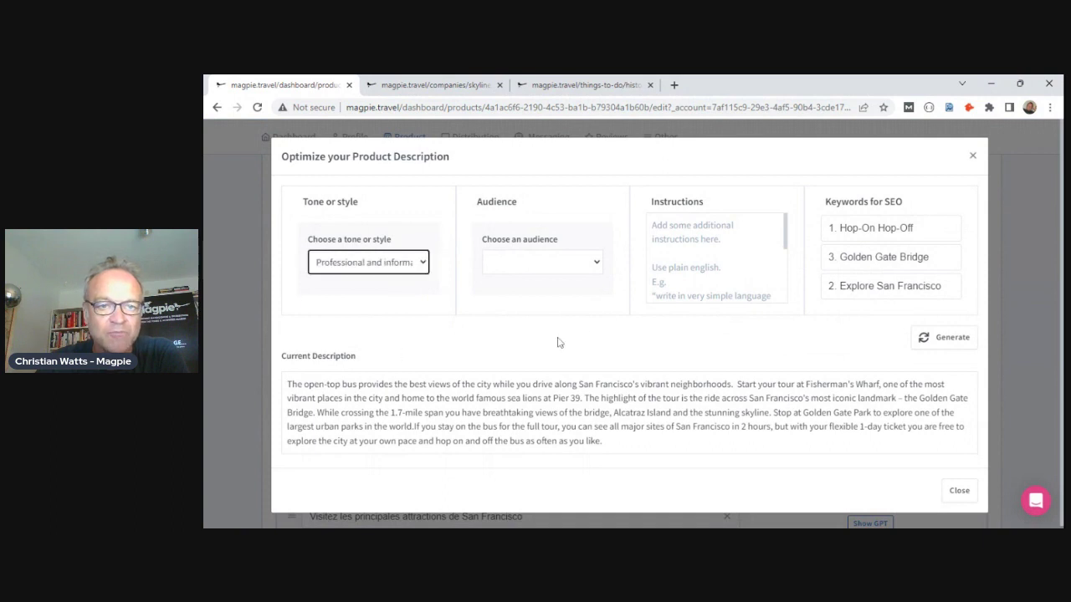
click(592, 266)
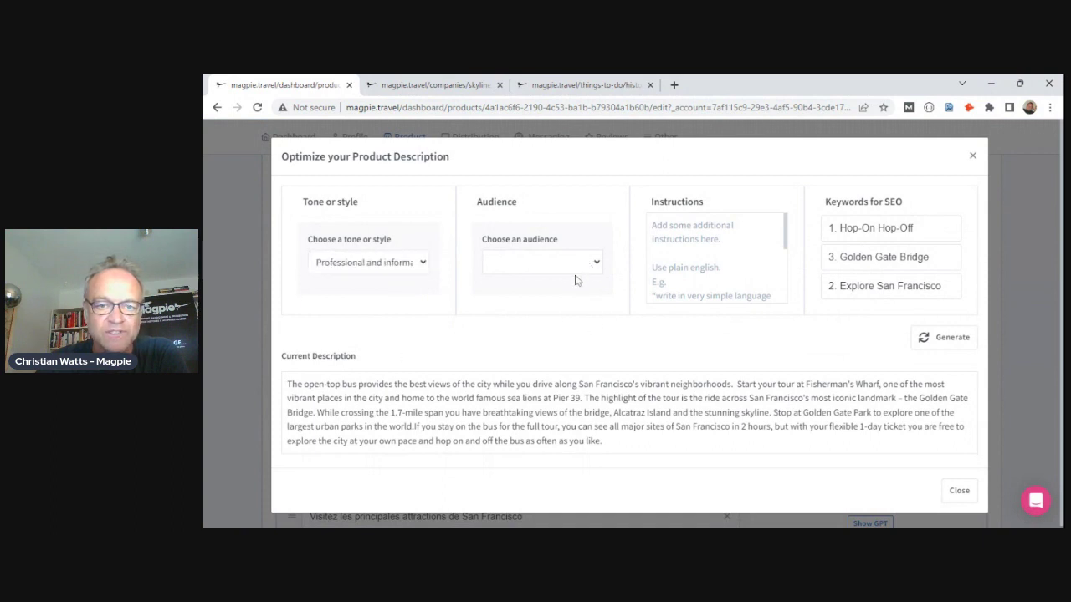
click(575, 280)
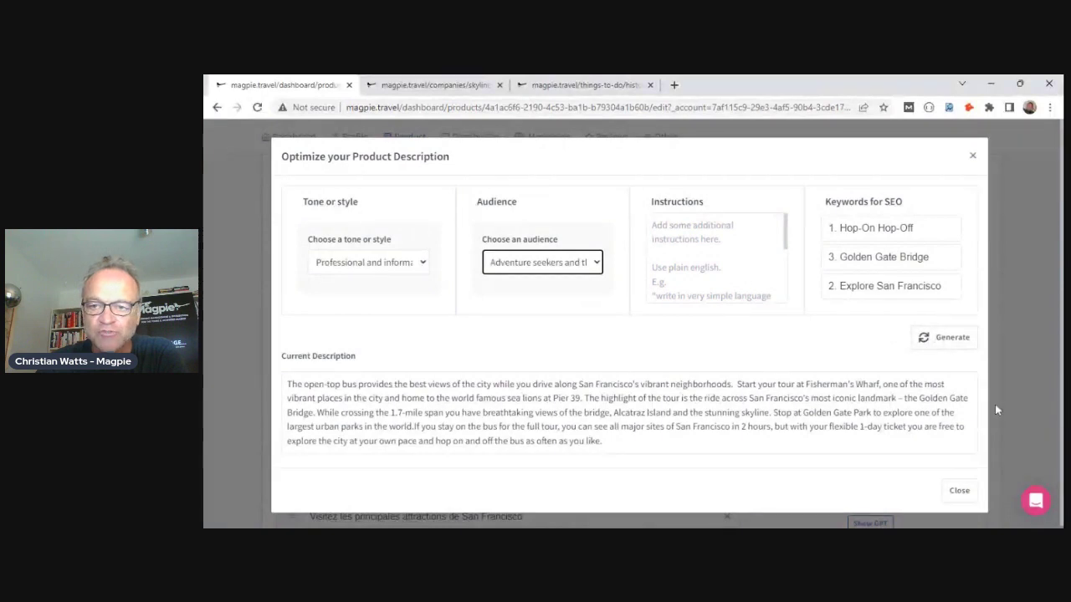
click(946, 337)
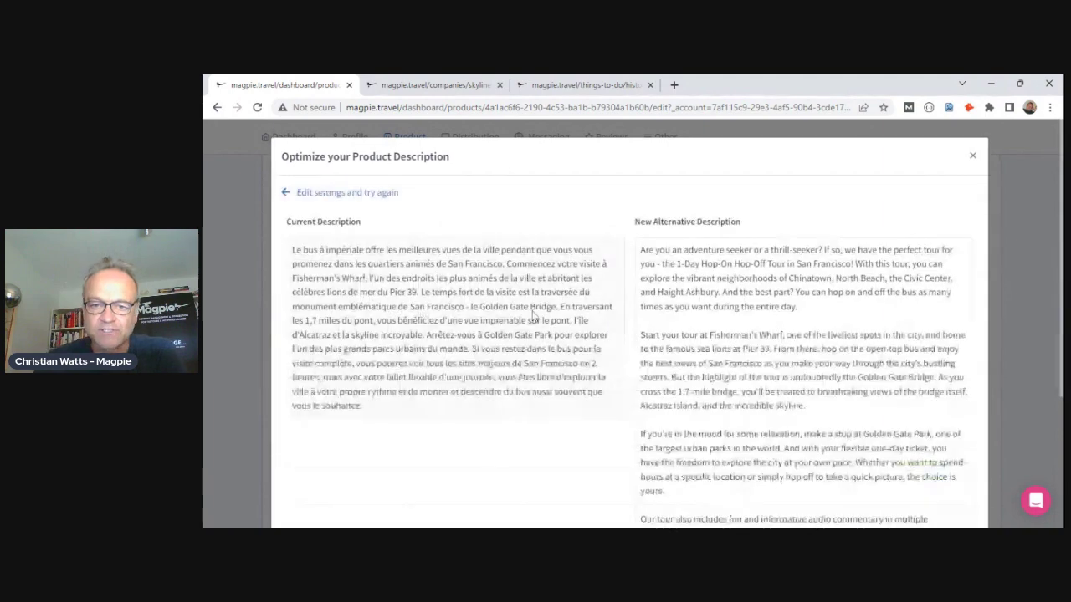
scroll(533, 317, down, 3)
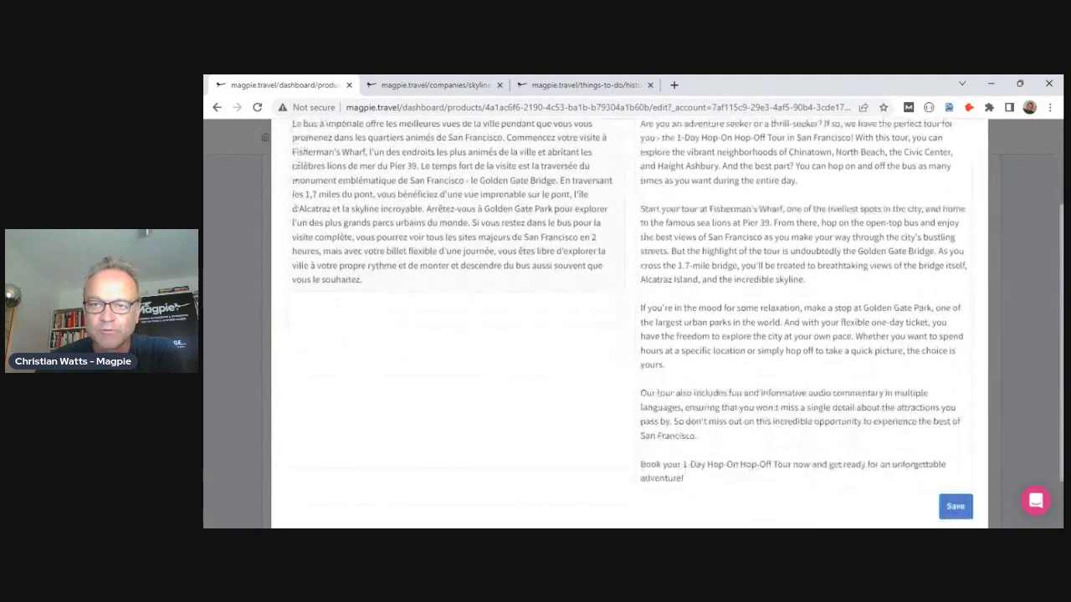
scroll(627, 326, up, 3)
click(969, 159)
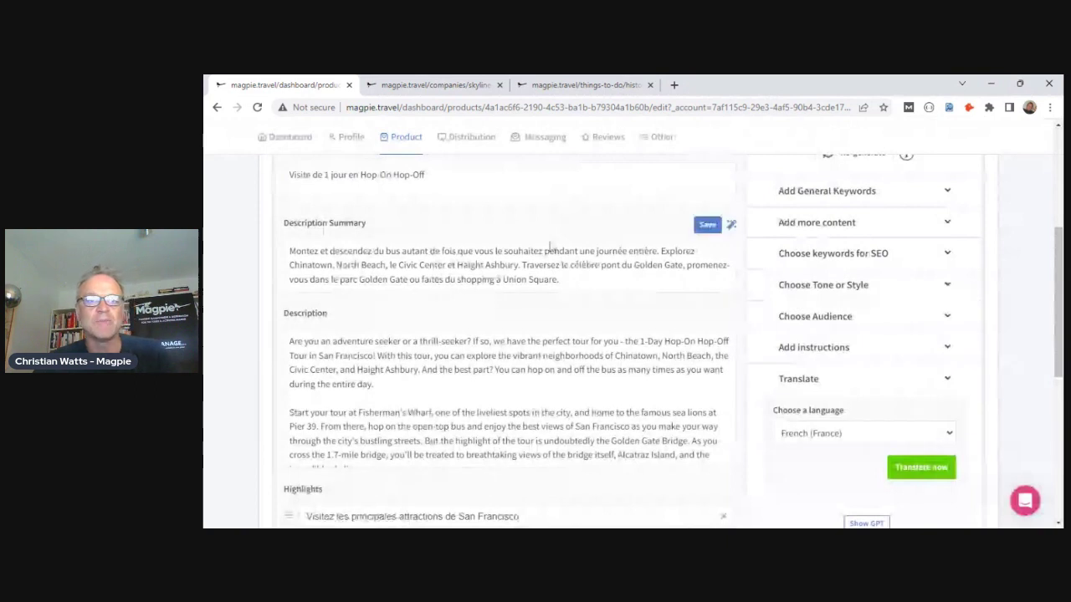
Step: Return to the My Products list and open the first tour's Google Things to do section
click(406, 138)
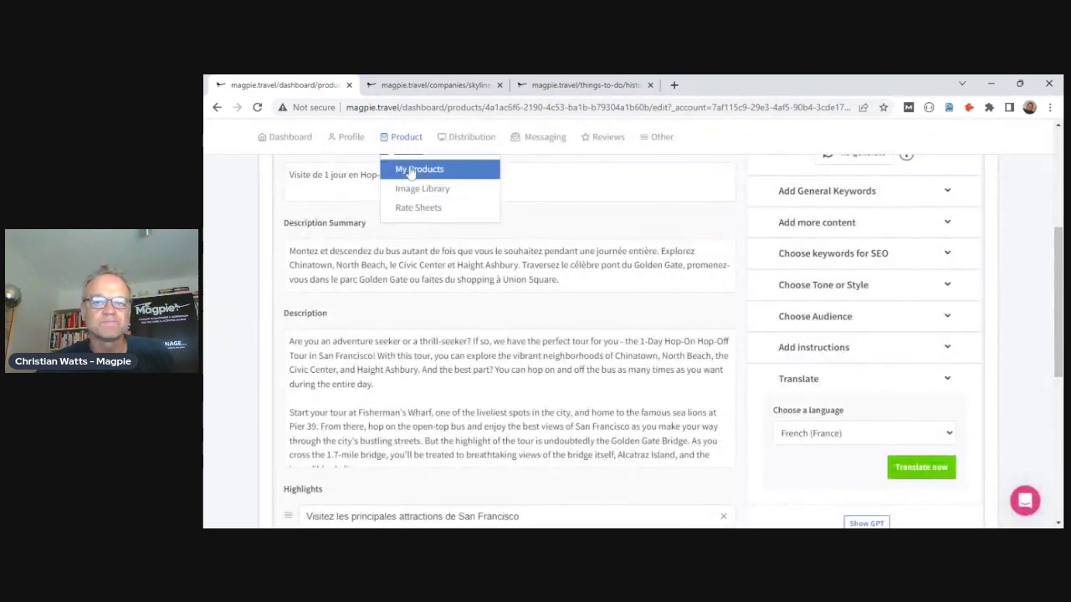
click(409, 171)
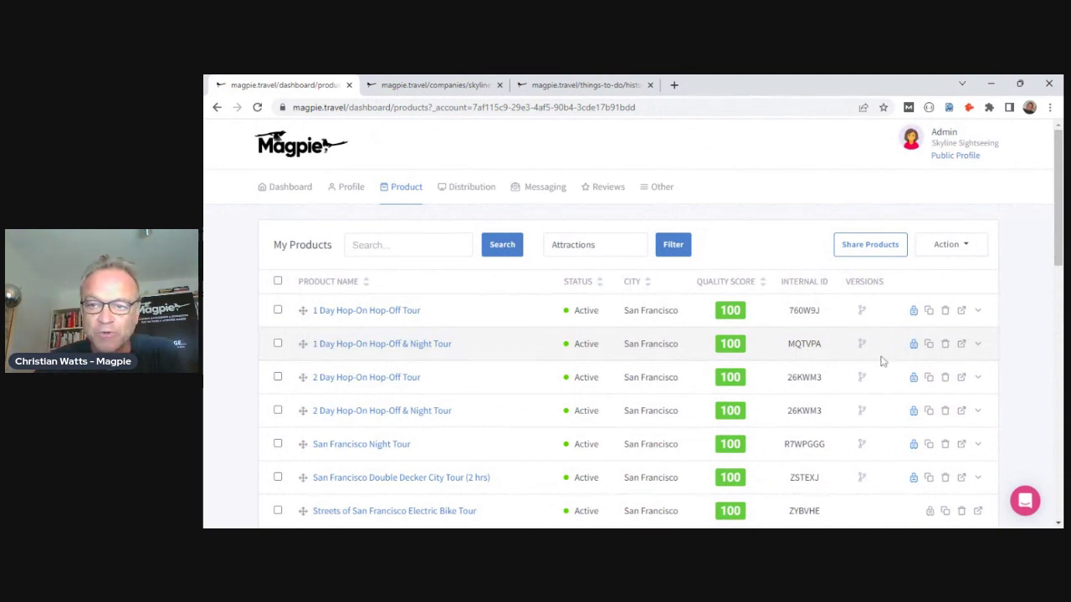
click(915, 314)
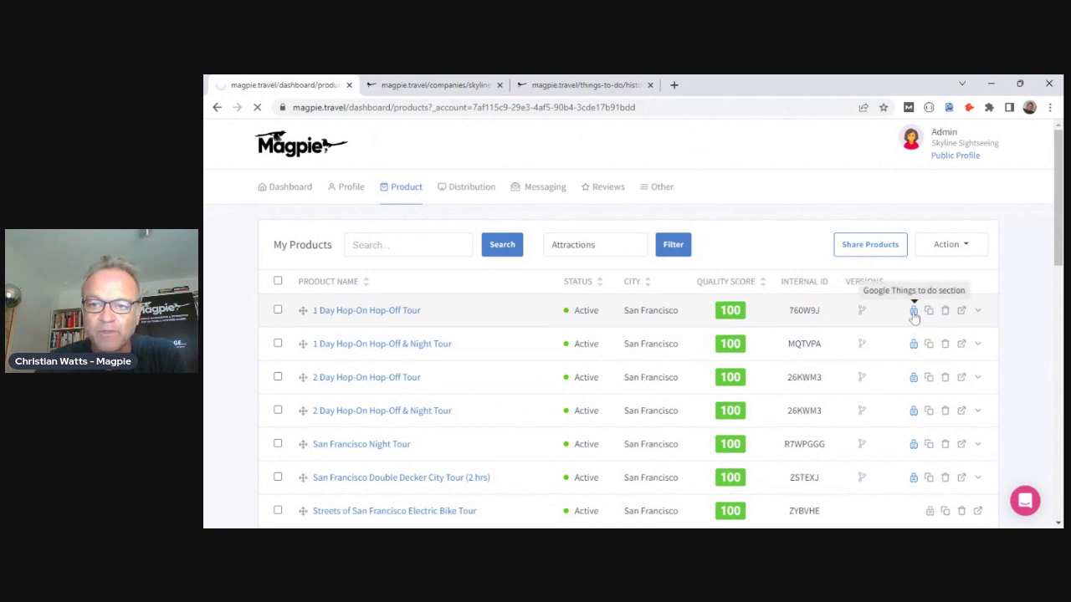